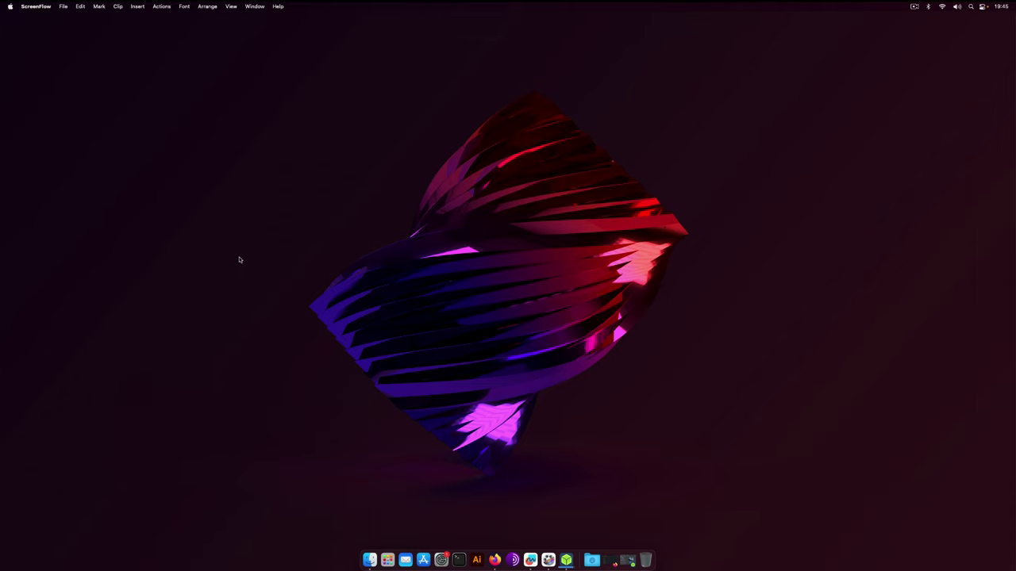
# Step: Close Launchpad and stop the ScreenFlow screen recording from the menu bar
pyautogui.click(387, 556)
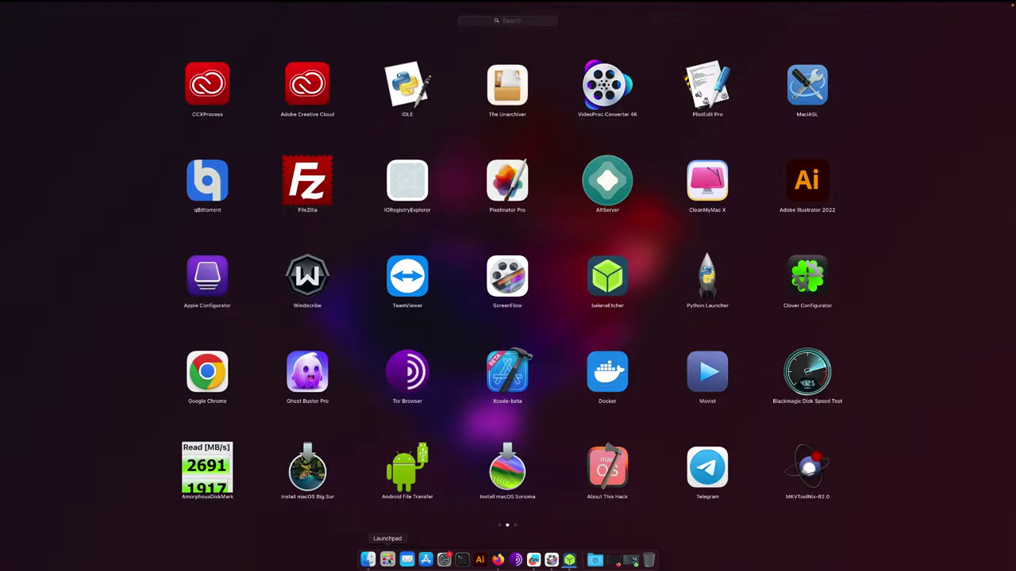
pyautogui.click(302, 530)
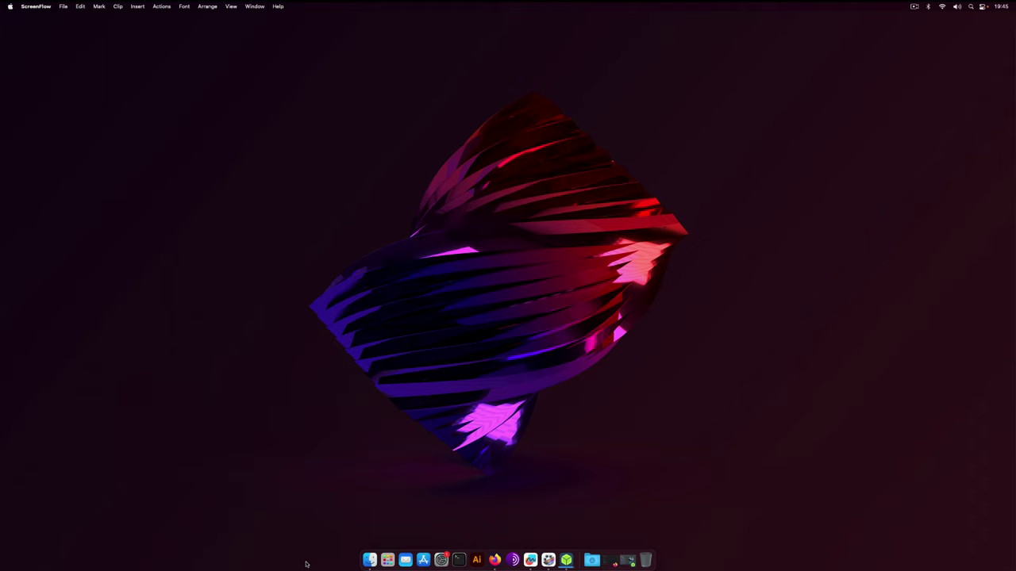
pyautogui.click(914, 7)
pyautogui.click(926, 27)
# Step: Reopen Launchpad, flip between its app pages, and dismiss it back to the desktop
pyautogui.click(387, 559)
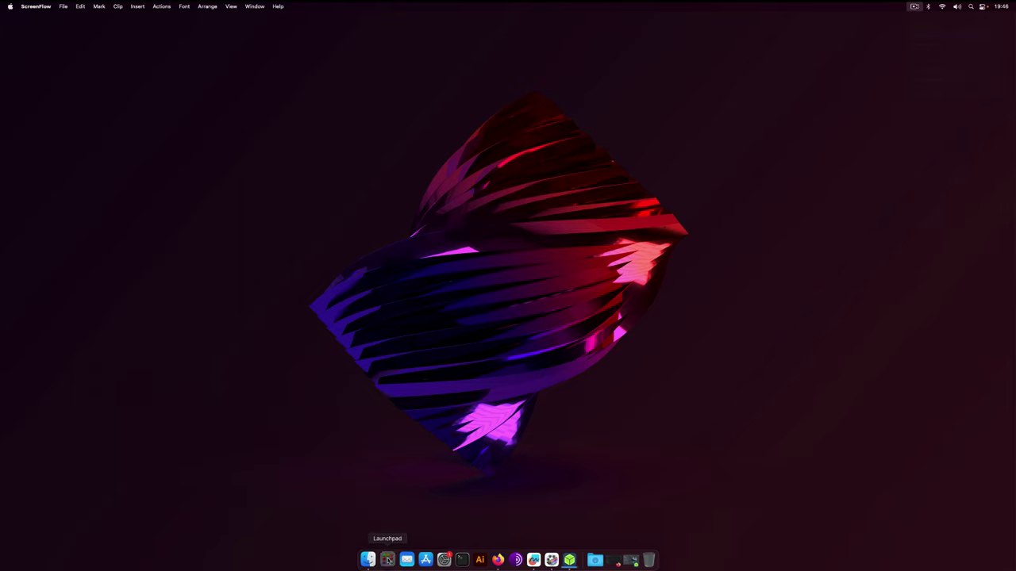
pyautogui.hscroll(2, 510, 442)
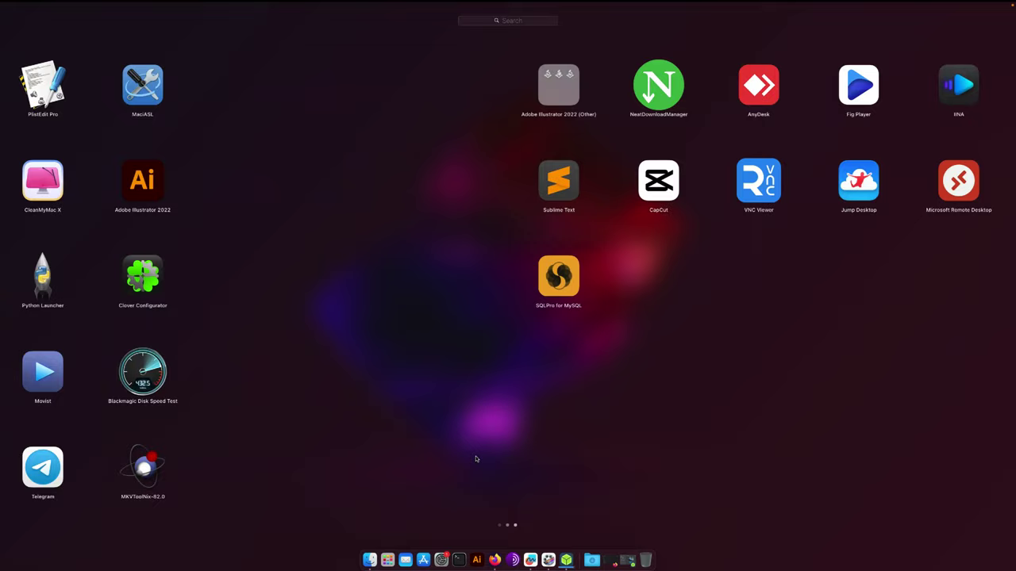
pyautogui.hscroll(-2, 358, 426)
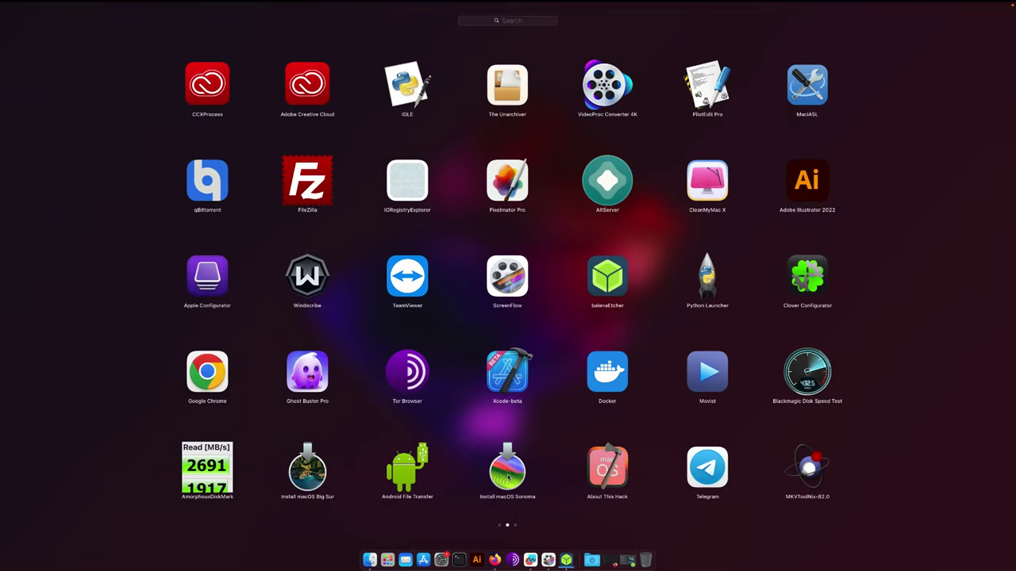
pyautogui.hscroll(2, 543, 454)
pyautogui.hscroll(-2, 358, 435)
pyautogui.click(133, 323)
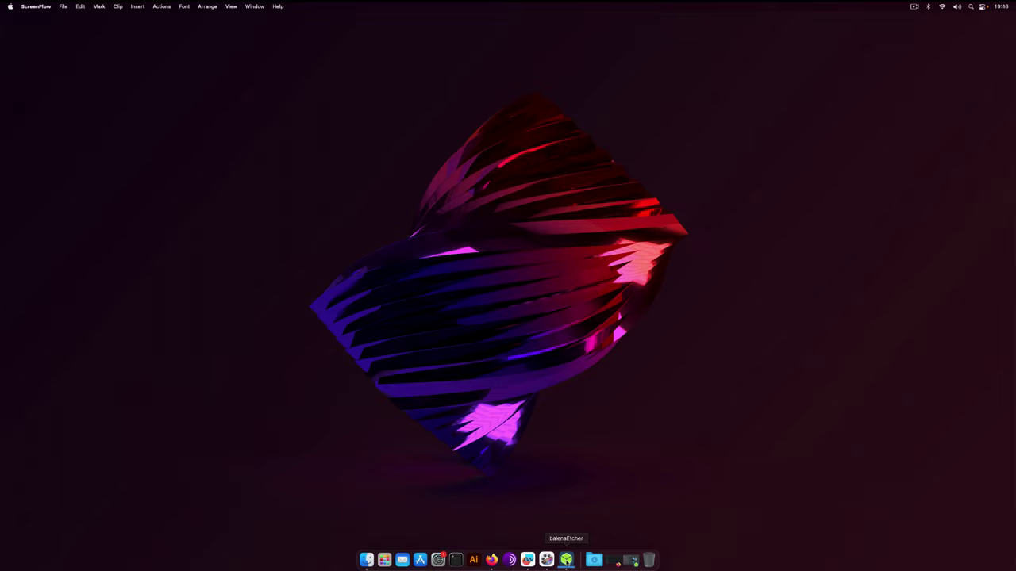
# Step: In balenaEtcher, load the Olarila Sonoma .raw image from DATR > mac-stuffs
pyautogui.click(566, 559)
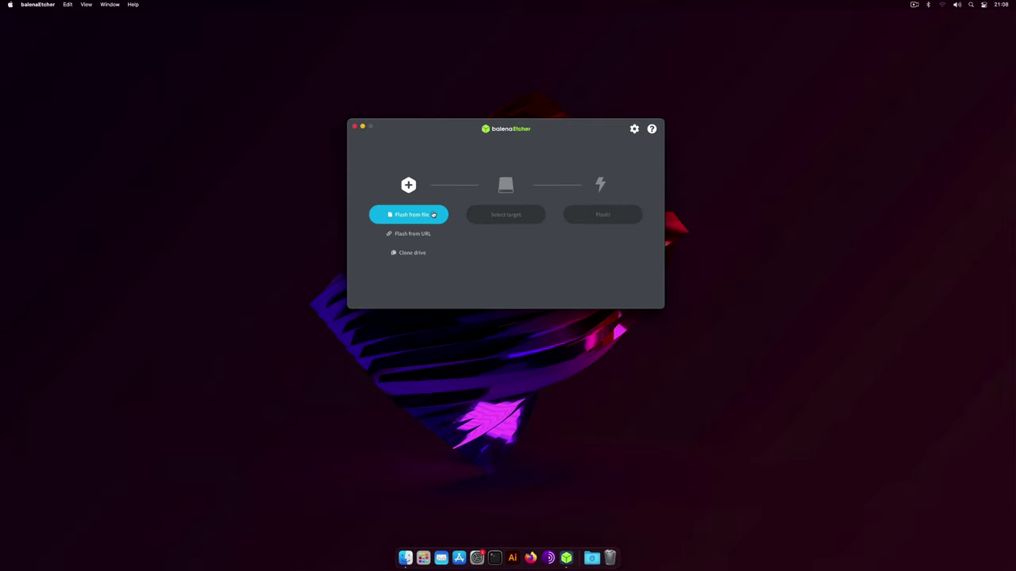
pyautogui.click(408, 213)
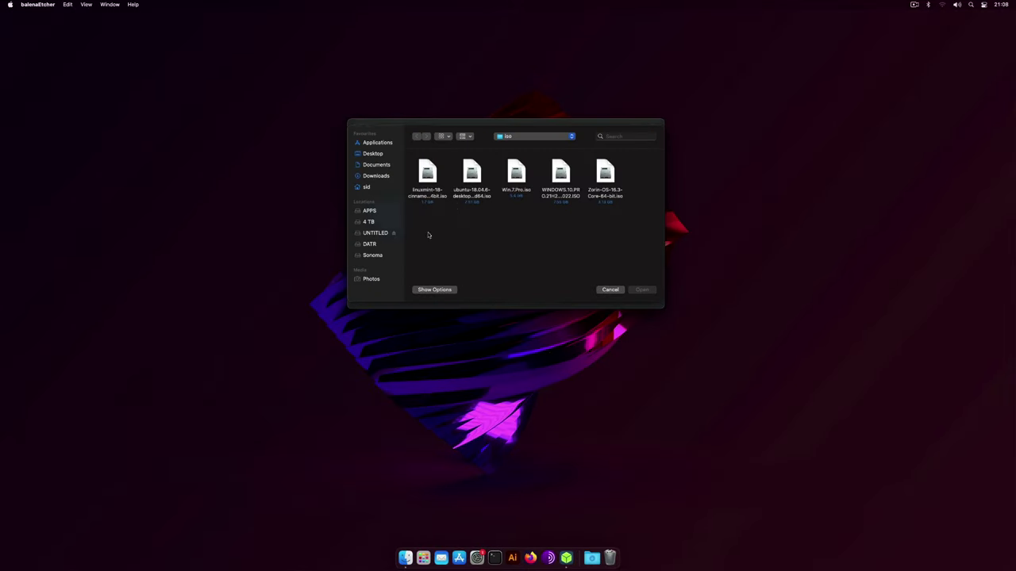
pyautogui.click(373, 256)
pyautogui.click(580, 172)
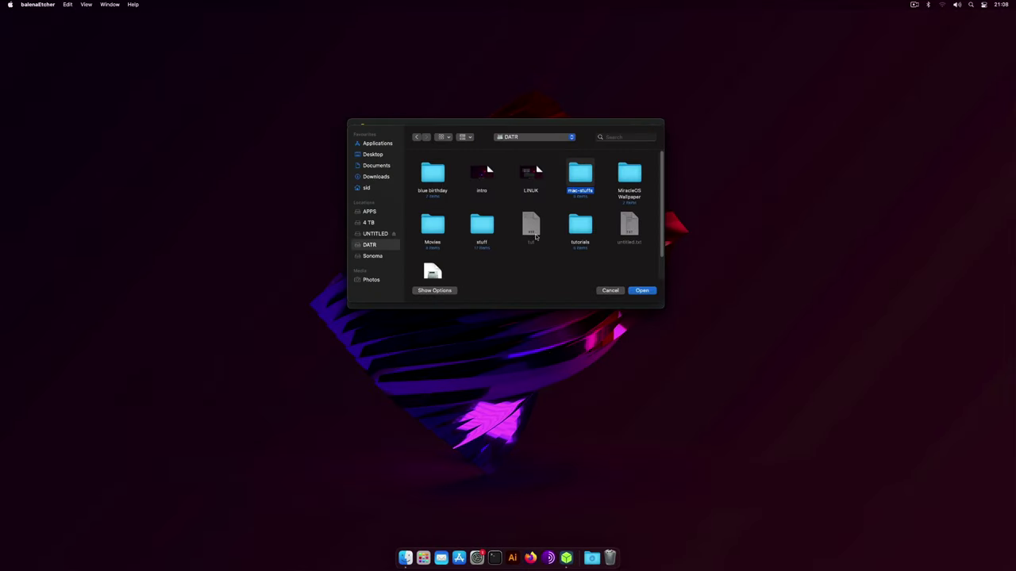
pyautogui.doubleClick(580, 172)
pyautogui.click(535, 177)
pyautogui.click(642, 291)
# Step: Target the Kingston USB drive and start flashing, authorising with the admin password
pyautogui.click(556, 289)
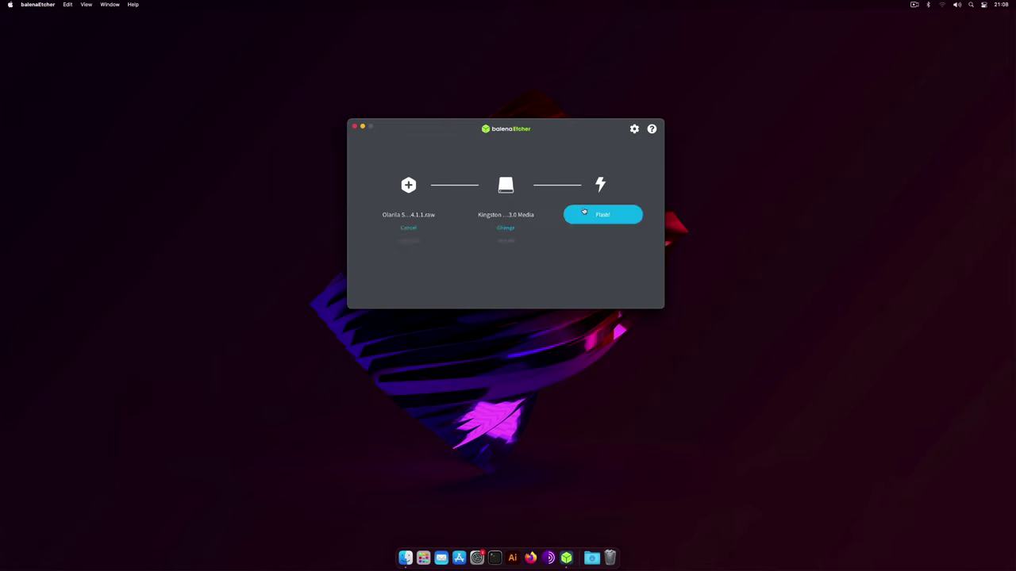
pyautogui.click(603, 215)
pyautogui.write('****')
pyautogui.press('Return')
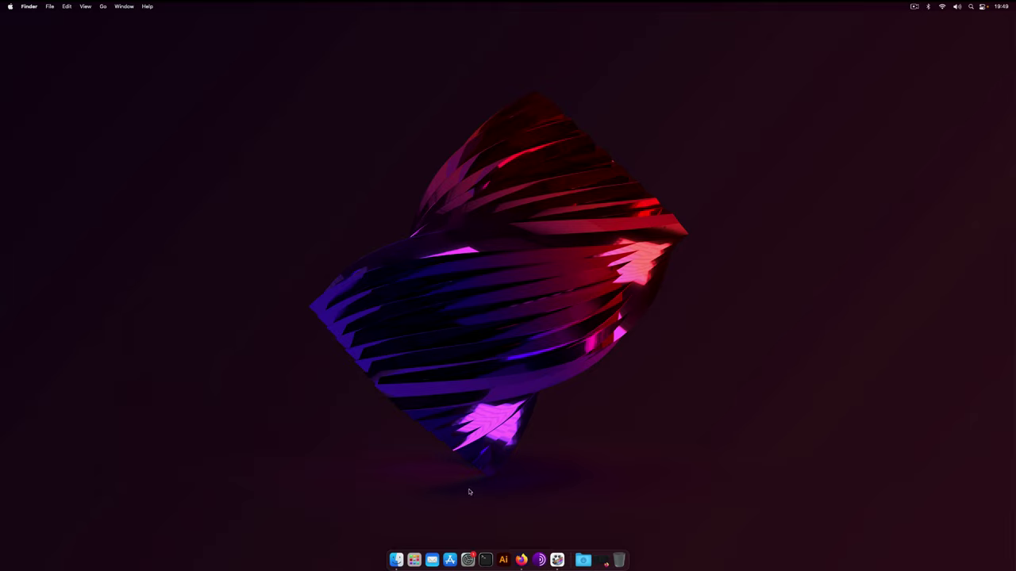
# Step: Copy the EFI folder from DATR's tutorials folder in Finder, then close the window
pyautogui.click(396, 556)
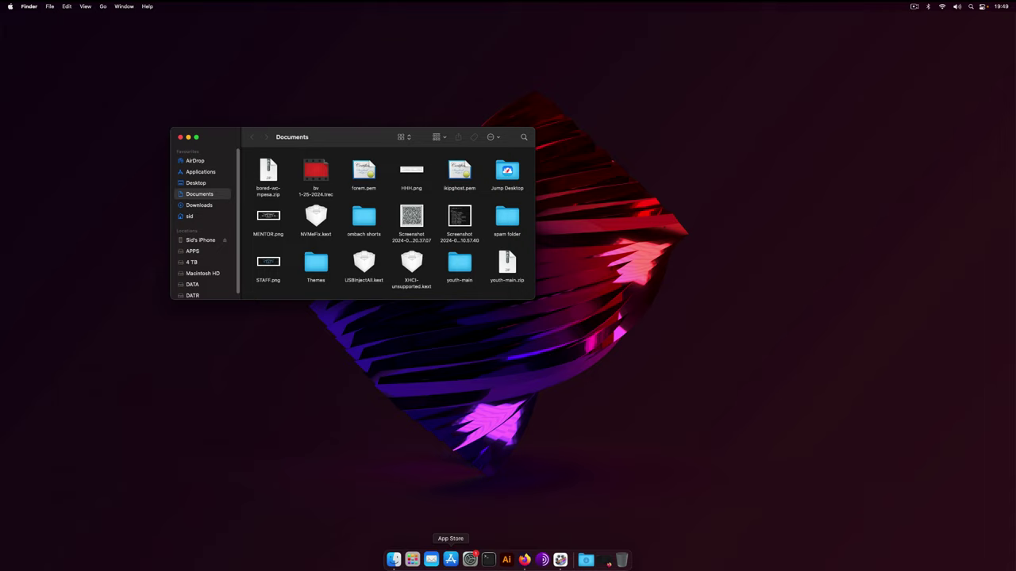
pyautogui.click(193, 296)
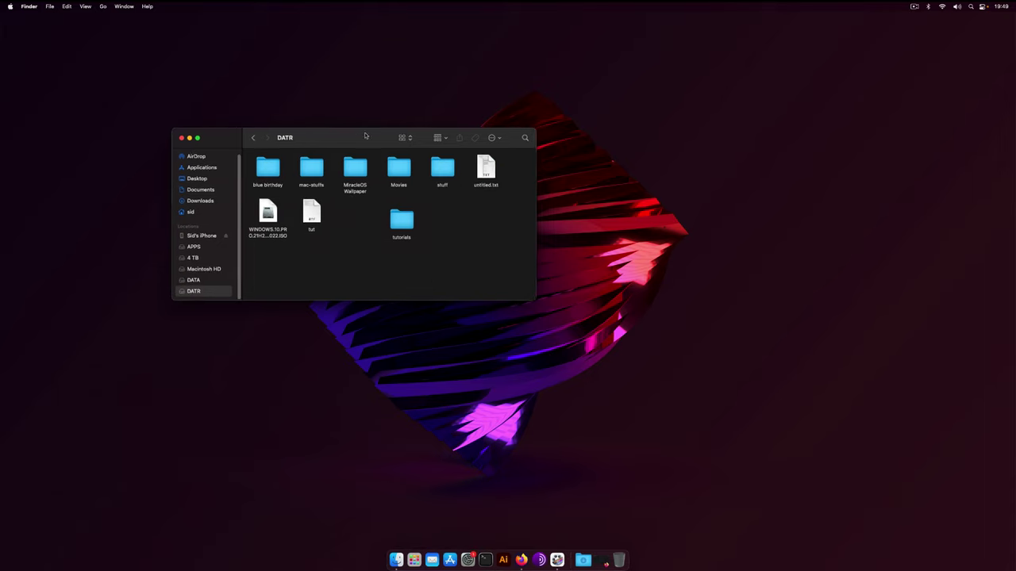
pyautogui.moveTo(222, 136); pyautogui.dragTo(320, 130)
pyautogui.click(500, 216)
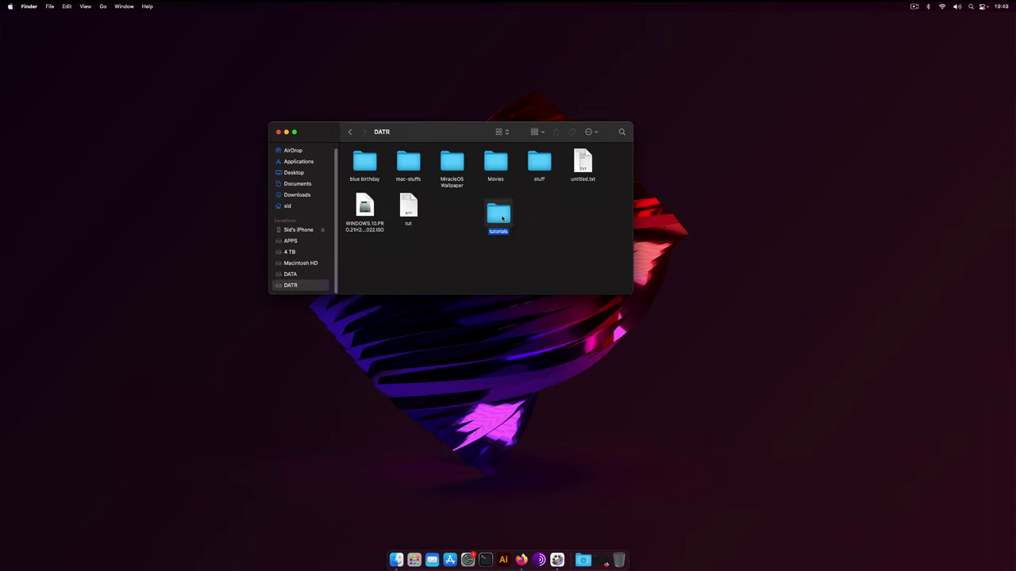
pyautogui.click(521, 254)
pyautogui.doubleClick(503, 219)
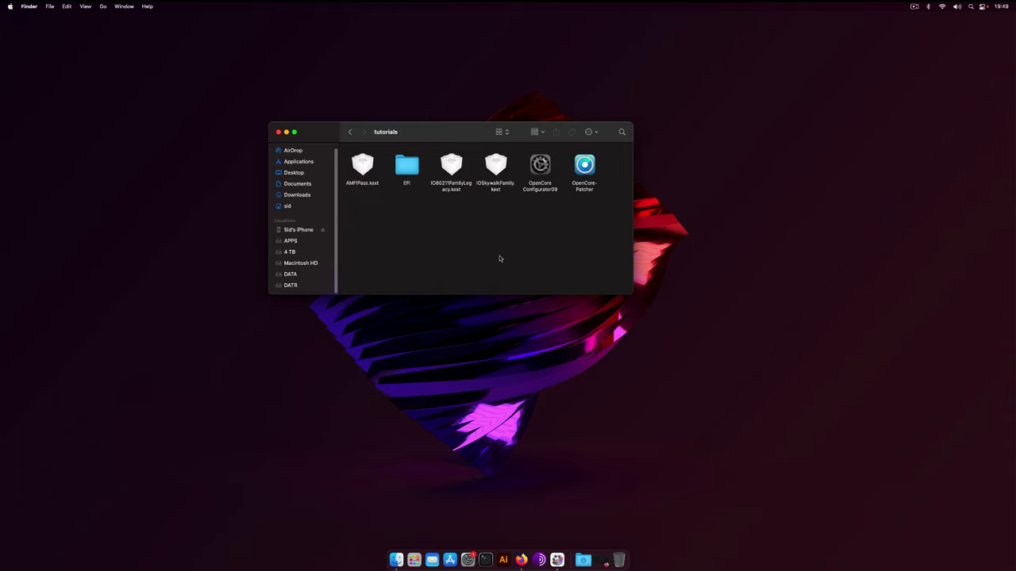
pyautogui.click(406, 167)
pyautogui.rightClick(407, 166)
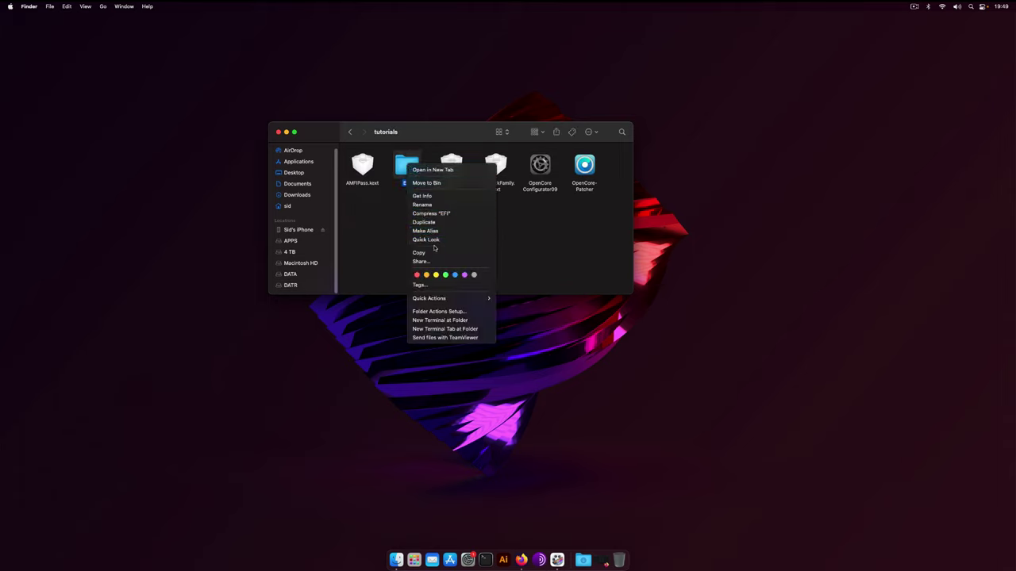
pyautogui.click(433, 252)
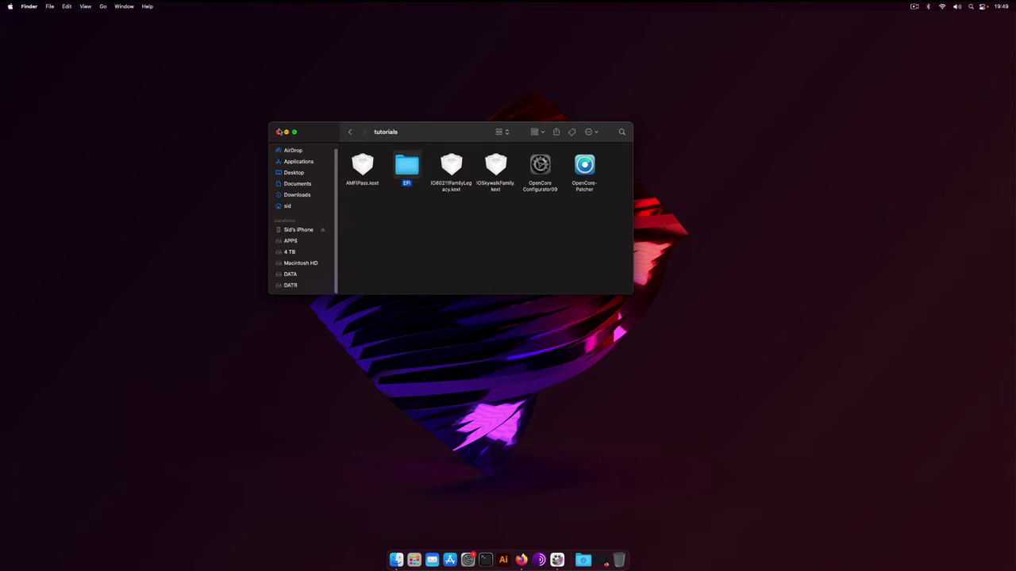
pyautogui.click(278, 132)
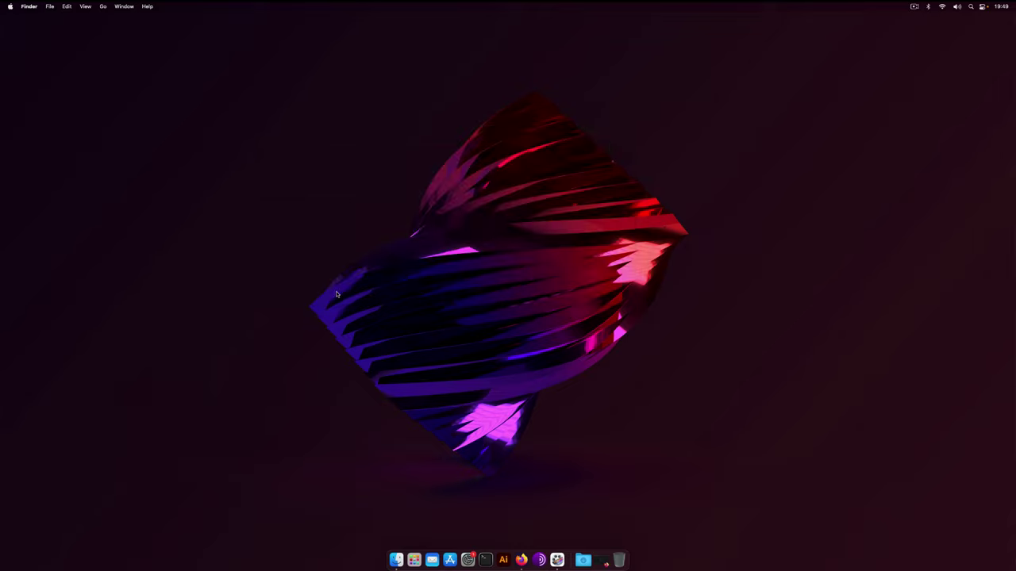
# Step: Launch OpenCore Configurator, mount the DataTraveler 3.0 EFI partition with the admin password, then close it
pyautogui.click(413, 559)
pyautogui.scroll(1, 612, 418)
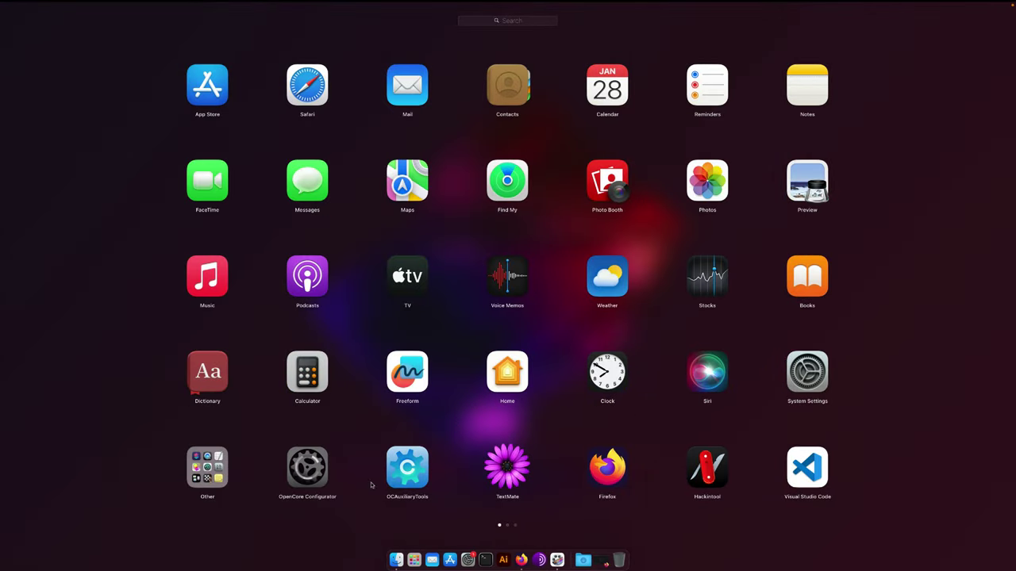
pyautogui.click(158, 467)
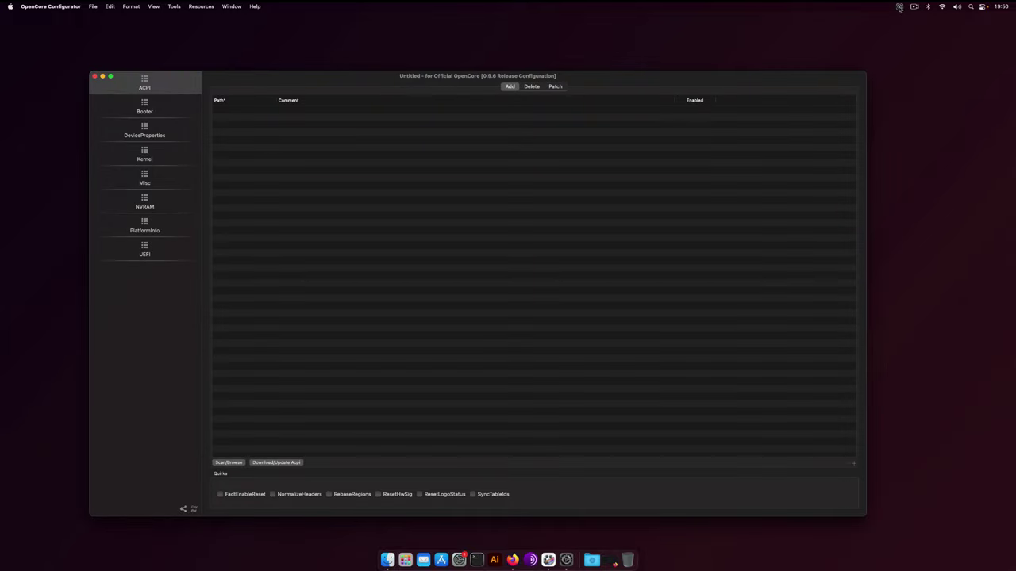
pyautogui.click(899, 7)
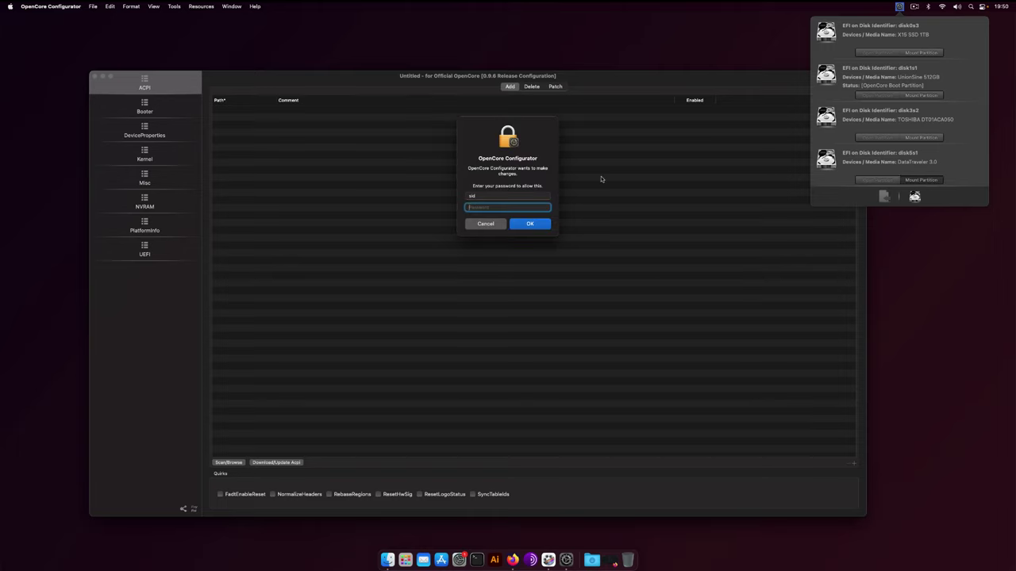
pyautogui.click(528, 224)
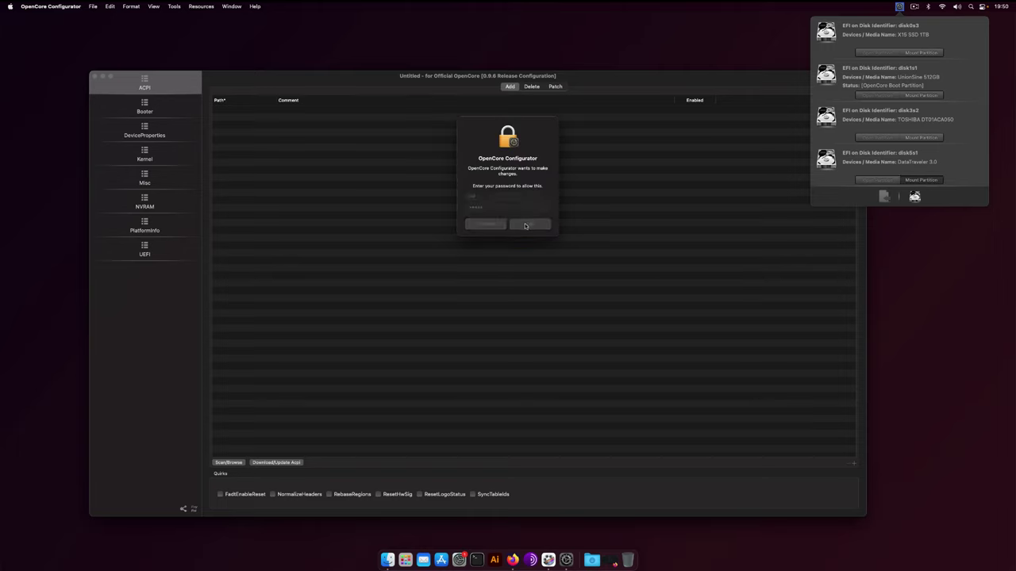
pyautogui.click(94, 77)
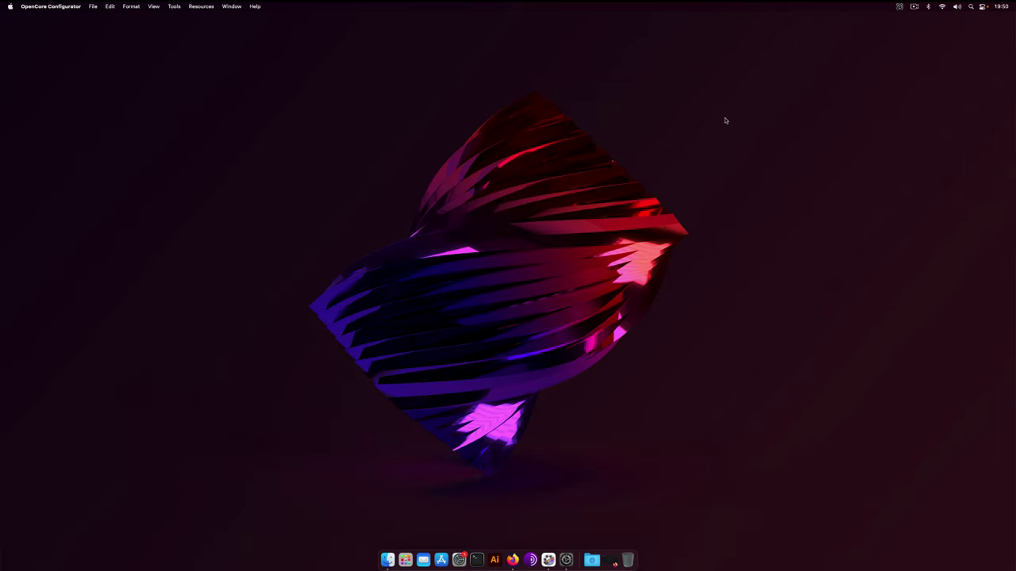
# Step: Replace the old EFI folder on the mounted EFI partition with the copied EFI folder
pyautogui.click(900, 6)
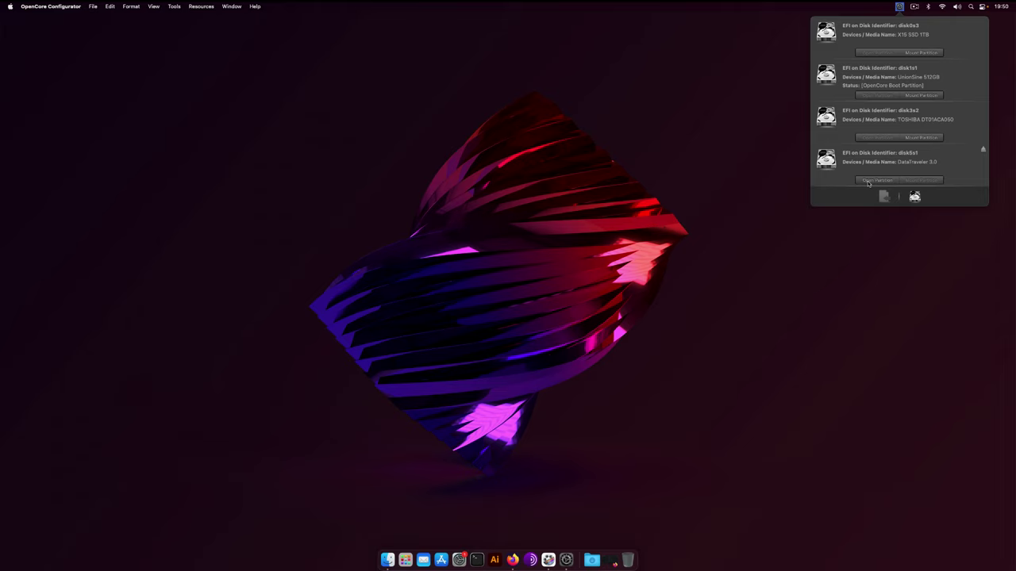
pyautogui.click(876, 180)
pyautogui.click(421, 143)
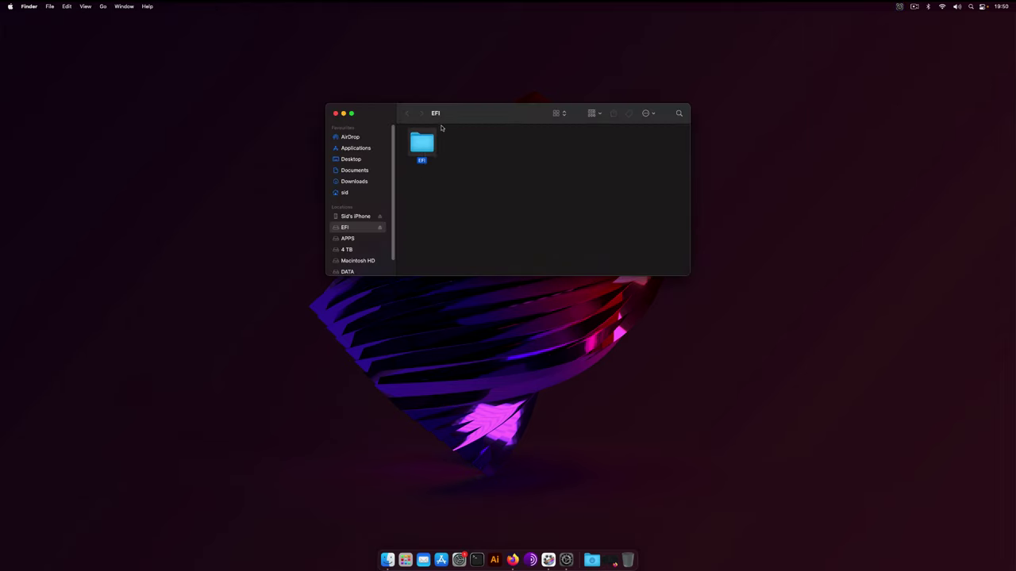
pyautogui.rightClick(426, 138)
pyautogui.click(453, 165)
pyautogui.rightClick(437, 142)
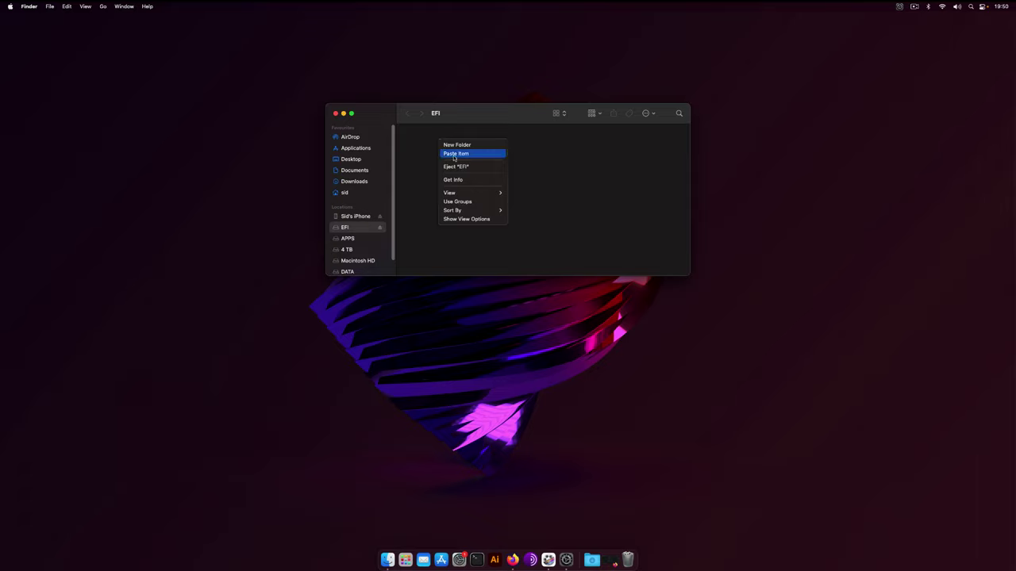
pyautogui.click(454, 154)
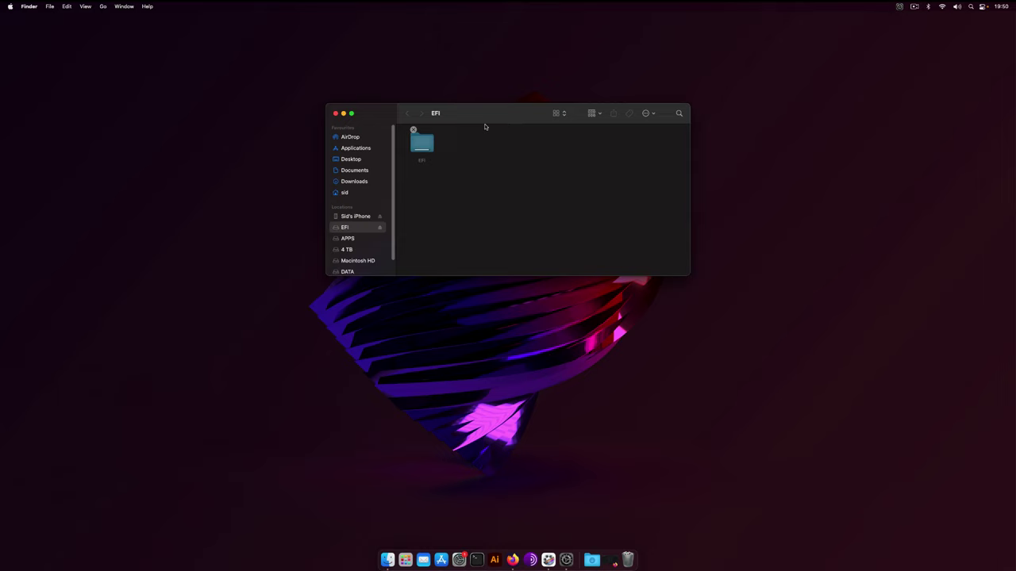
pyautogui.moveTo(490, 119); pyautogui.dragTo(514, 145)
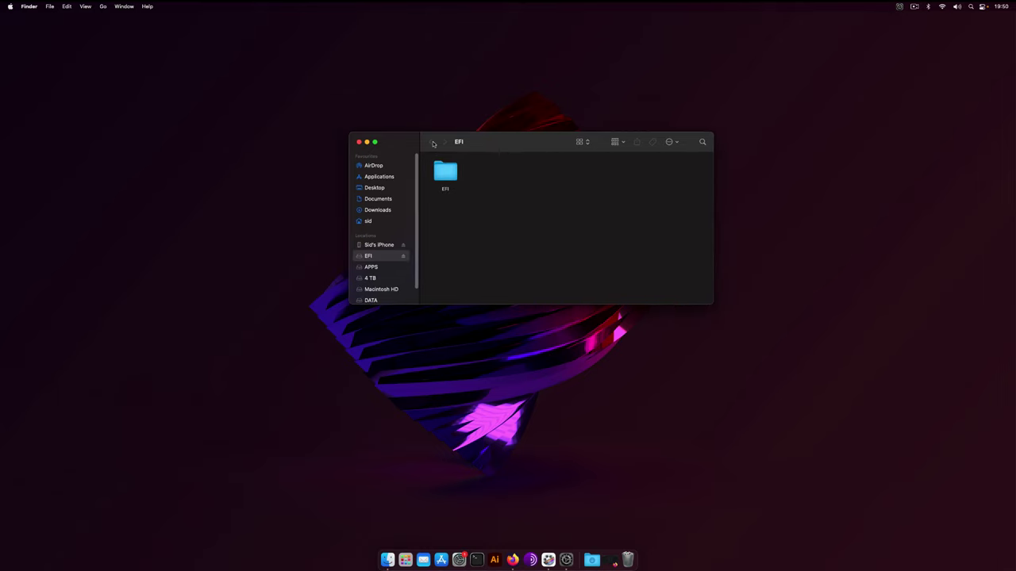
pyautogui.click(359, 142)
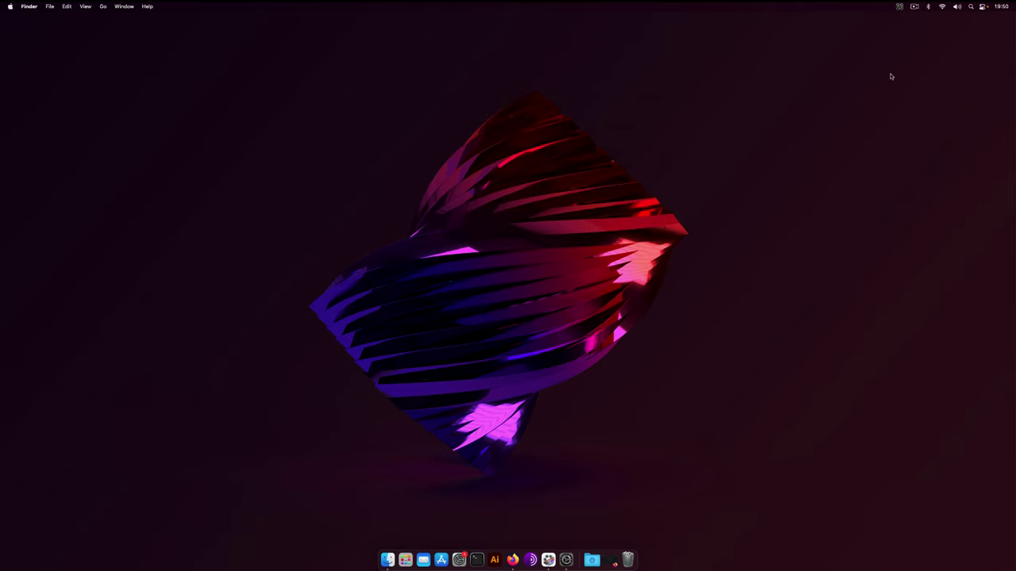
pyautogui.click(898, 7)
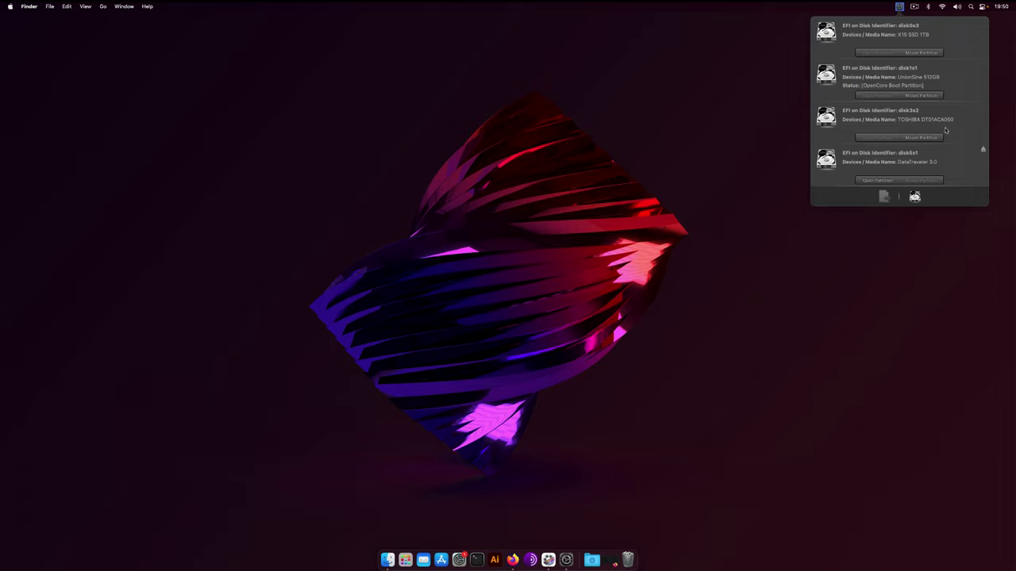
pyautogui.click(769, 166)
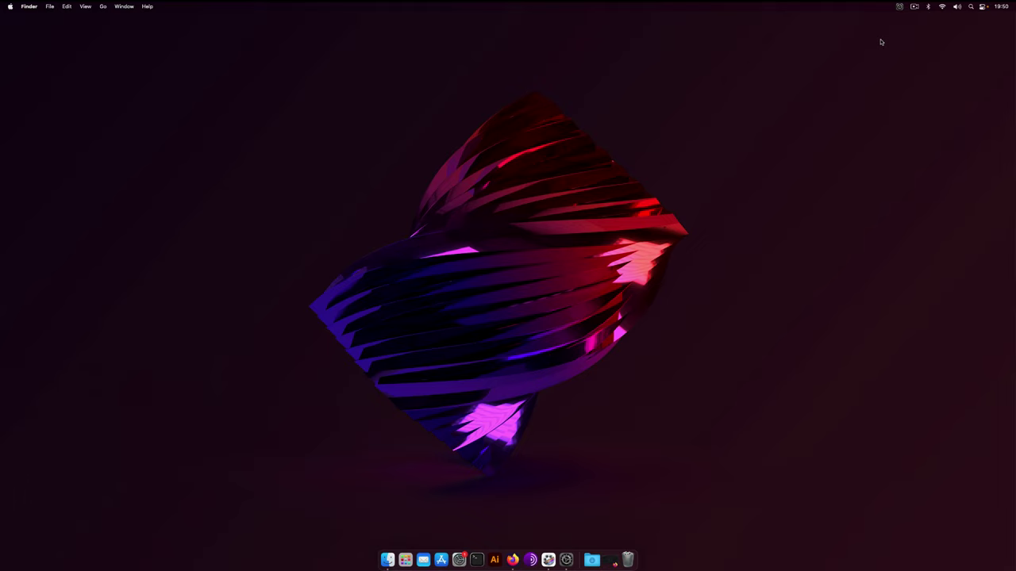
# Step: Empty the Bin from the Dock's Trash and confirm the permanent erase
pyautogui.rightClick(627, 559)
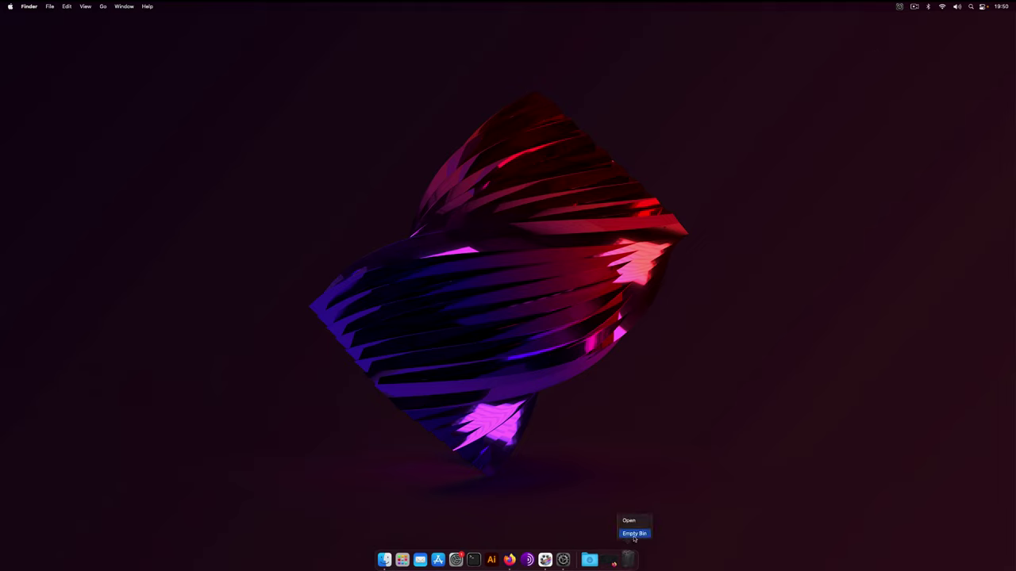
pyautogui.click(633, 534)
pyautogui.press('Return')
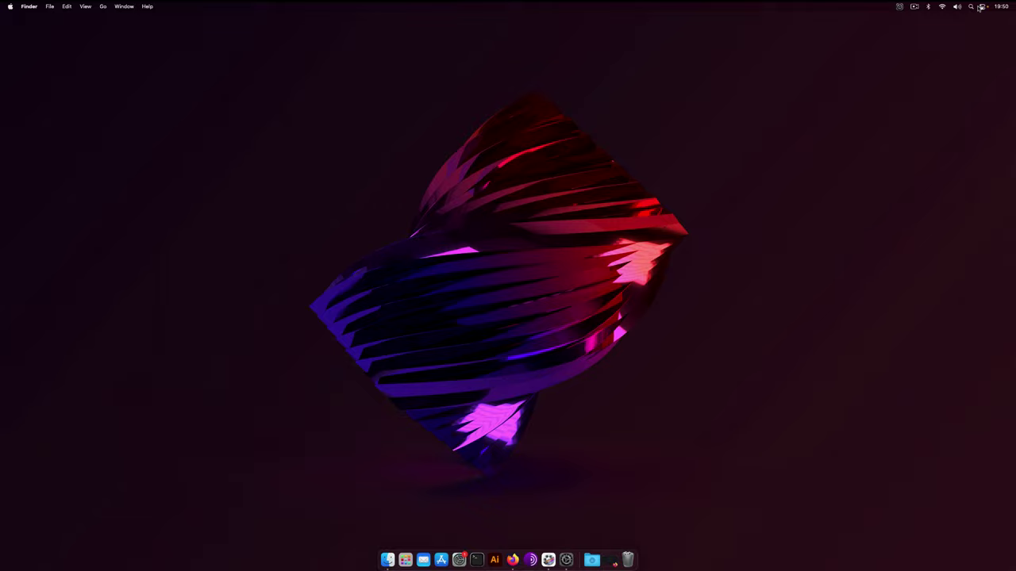
pyautogui.click(915, 7)
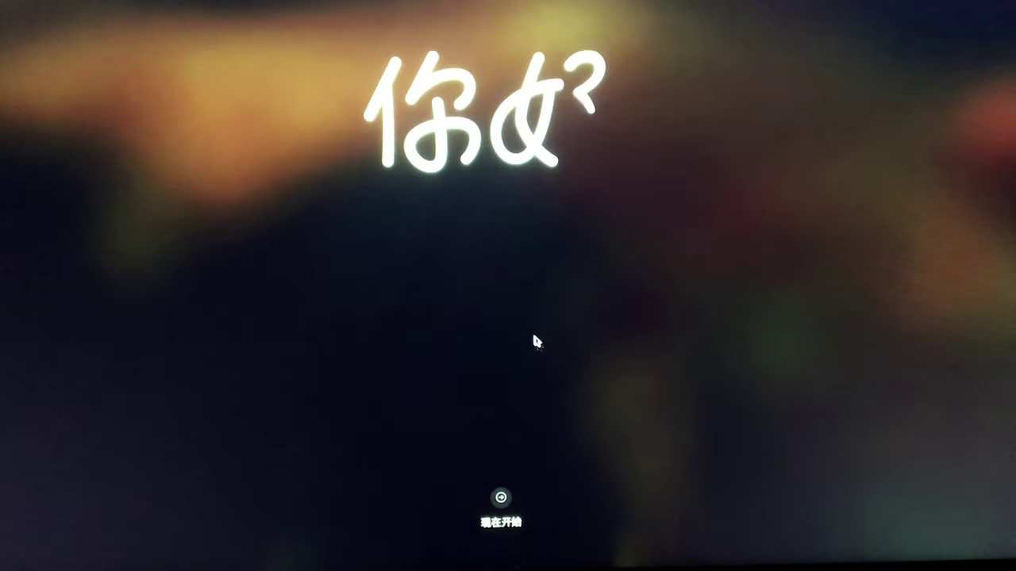
# Step: Start setup, keep English, choose Kenya, accept the default languages and skip Accessibility
pyautogui.click(490, 511)
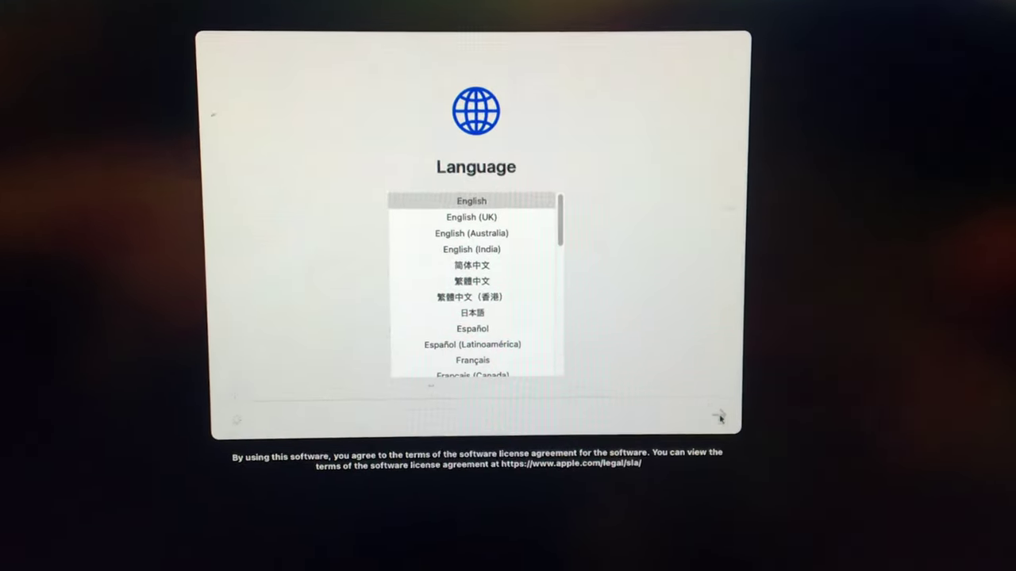
pyautogui.click(710, 433)
pyautogui.scroll(-10, 444, 298)
pyautogui.click(547, 323)
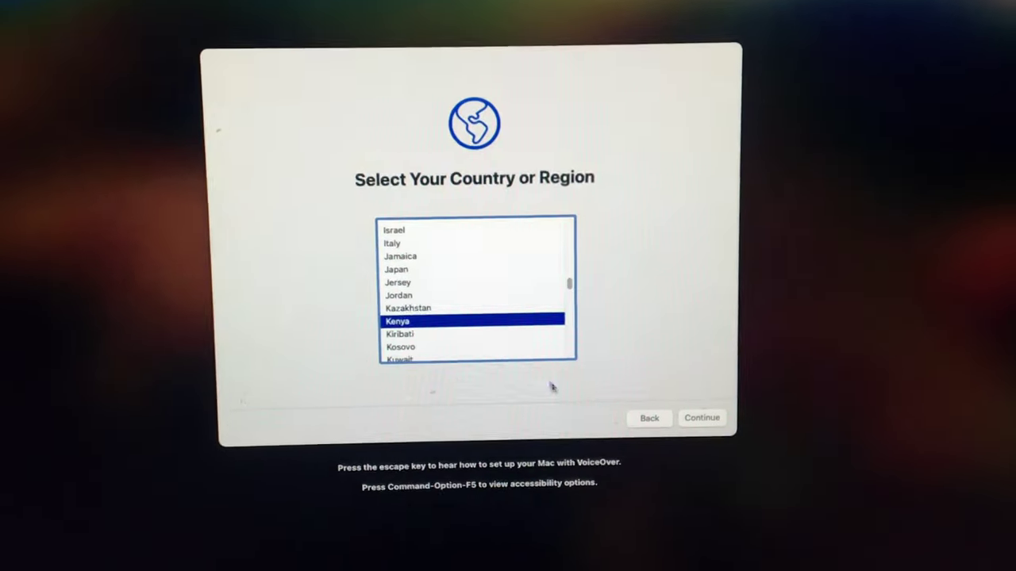
pyautogui.click(695, 418)
pyautogui.click(693, 418)
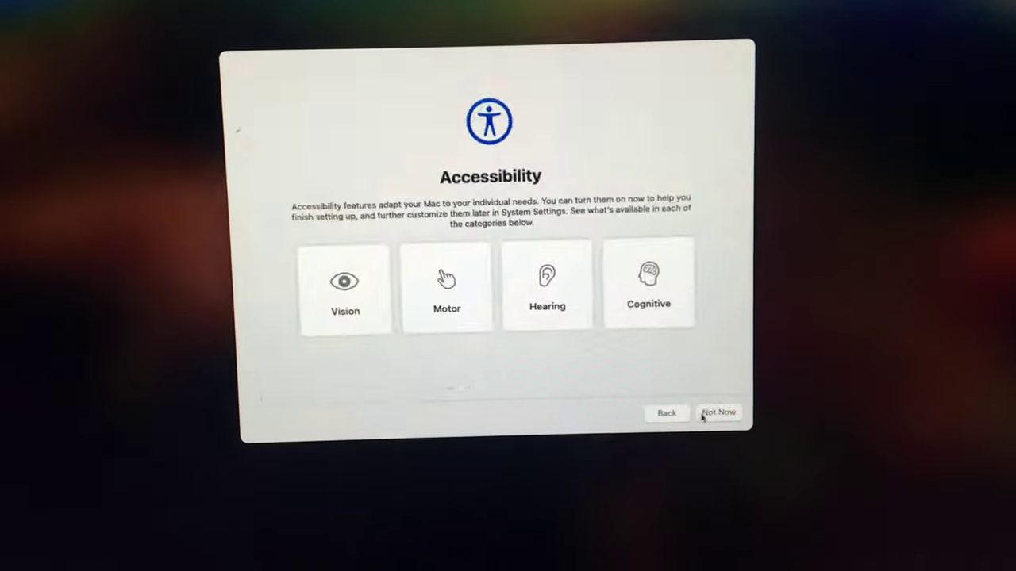
pyautogui.click(697, 417)
# Step: Continue without internet, skip migration, and agree to the terms and conditions
pyautogui.click(548, 214)
pyautogui.click(708, 418)
pyautogui.click(528, 312)
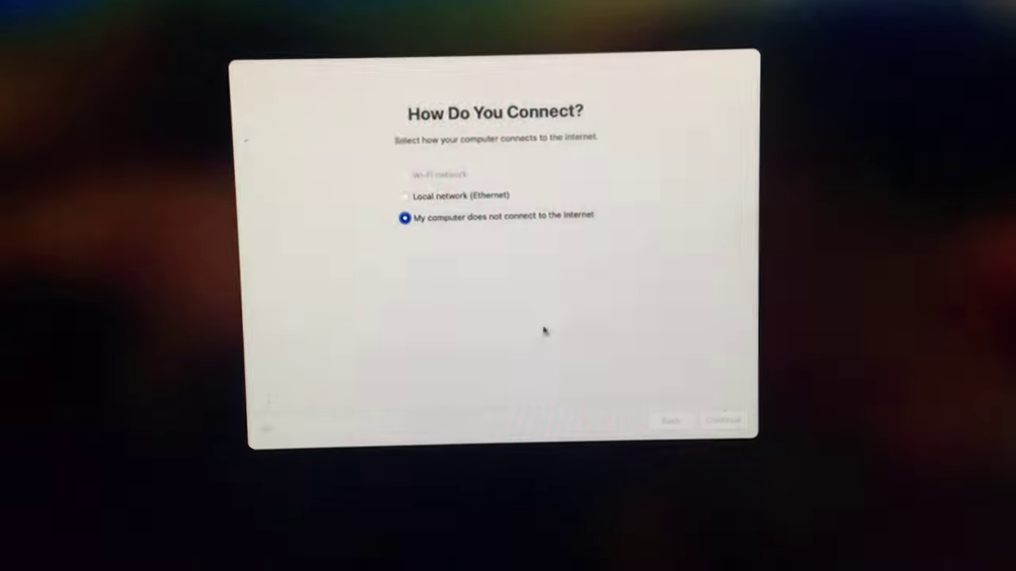
pyautogui.click(733, 426)
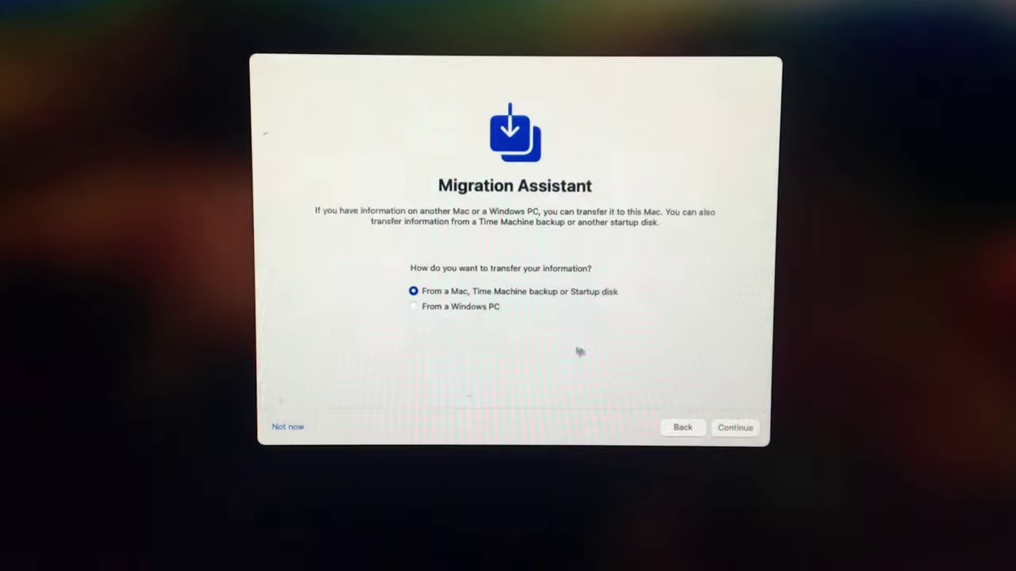
pyautogui.click(288, 427)
pyautogui.click(741, 426)
# Step: Confirm the terms, enter the full name, type and verify the account password, and create the account
pyautogui.click(548, 301)
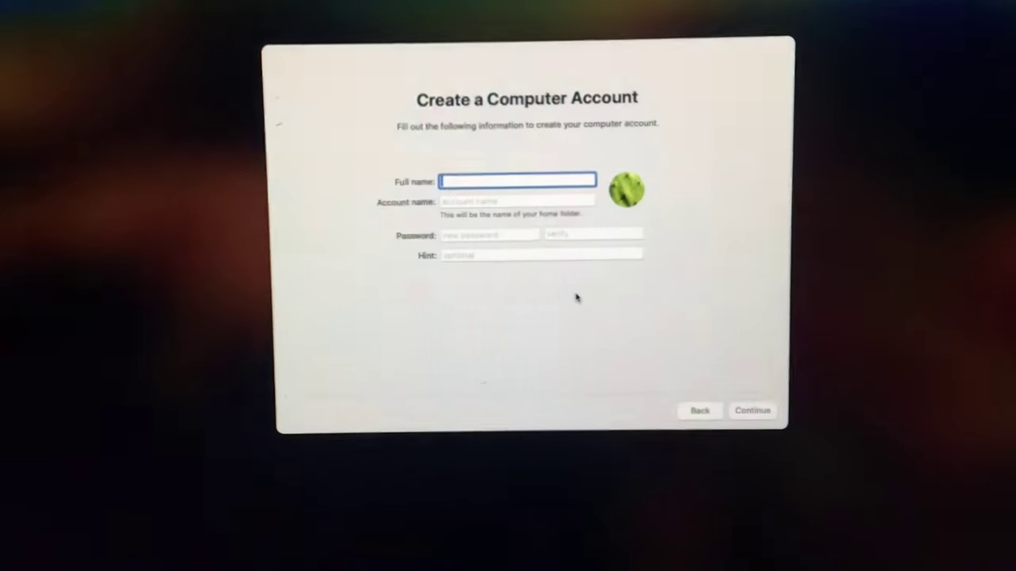
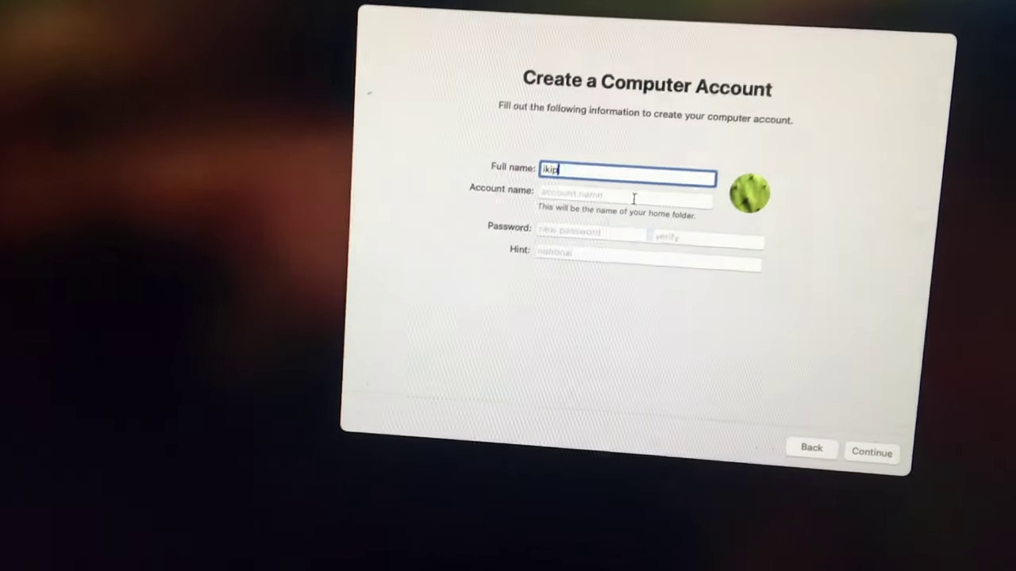
pyautogui.click(647, 199)
pyautogui.press('Tab')
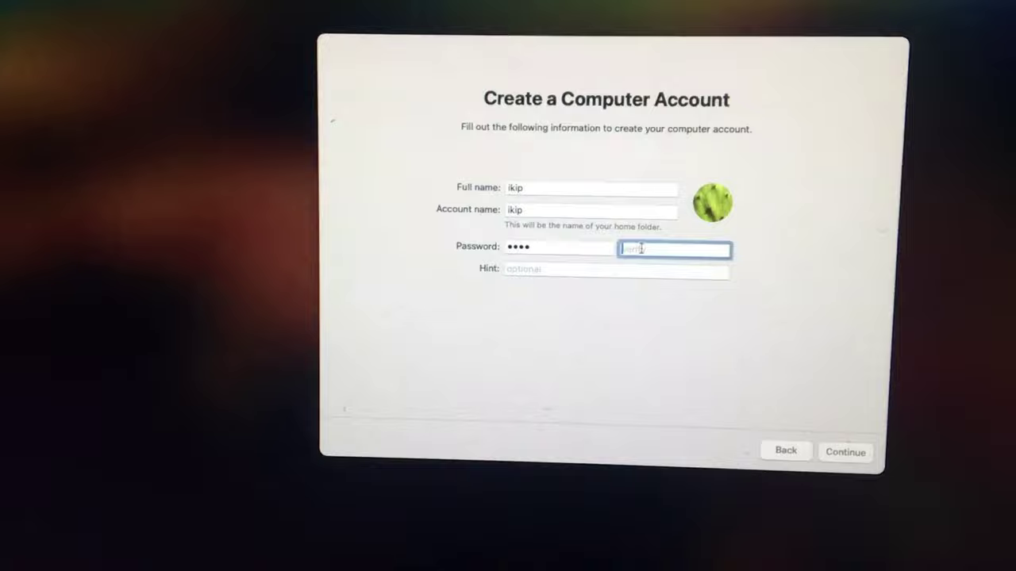
pyautogui.click(836, 442)
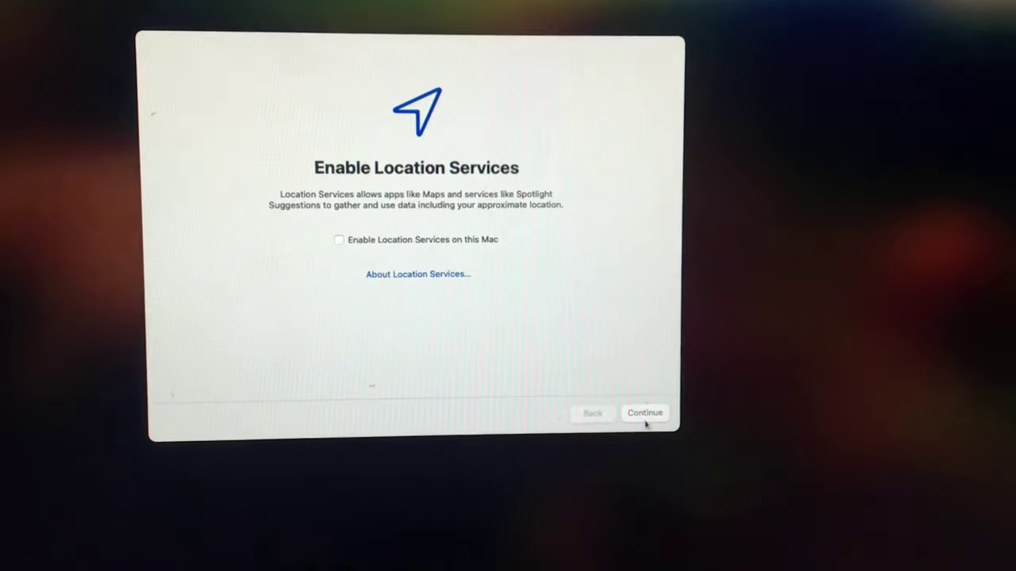
# Step: Decline Location Services, keep the Nairobi - Kenya time zone, and skip sharing analytics
pyautogui.click(679, 416)
pyautogui.click(443, 290)
pyautogui.click(426, 273)
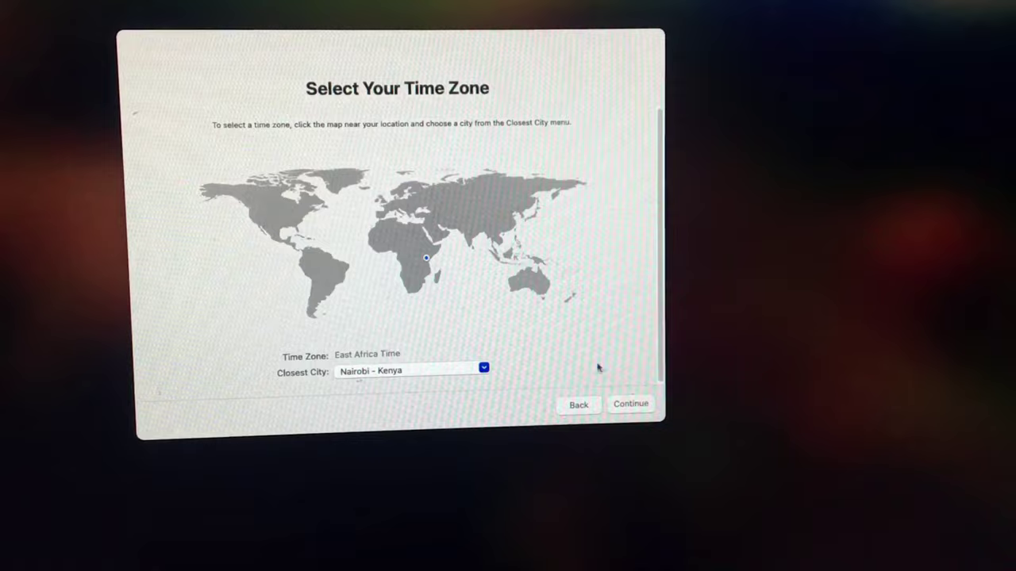
pyautogui.click(642, 411)
pyautogui.click(620, 406)
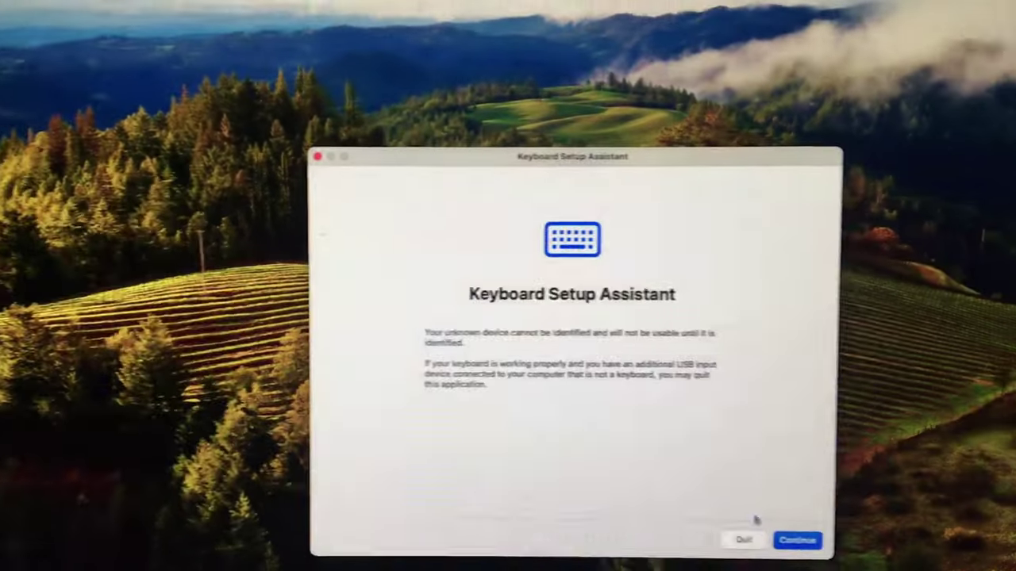
# Step: Identify the keyboard as ANSI by pressing Z and then the slash key
pyautogui.click(796, 539)
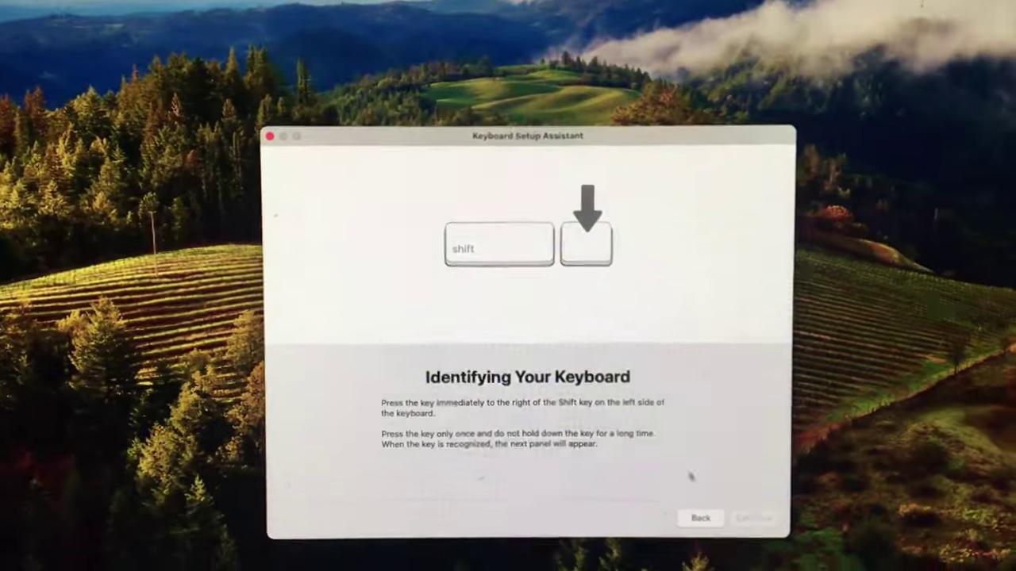
pyautogui.press('z')
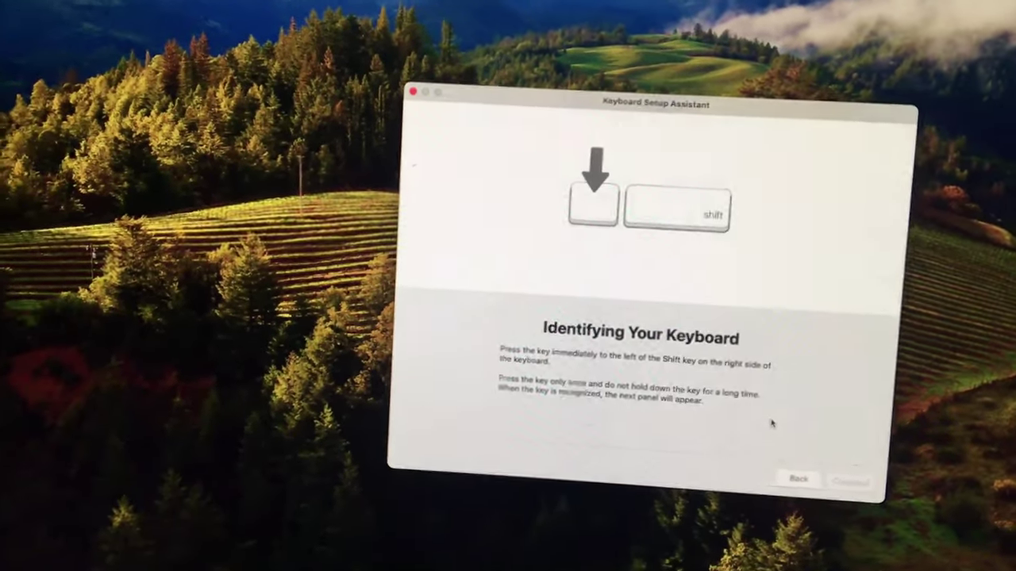
pyautogui.press('/')
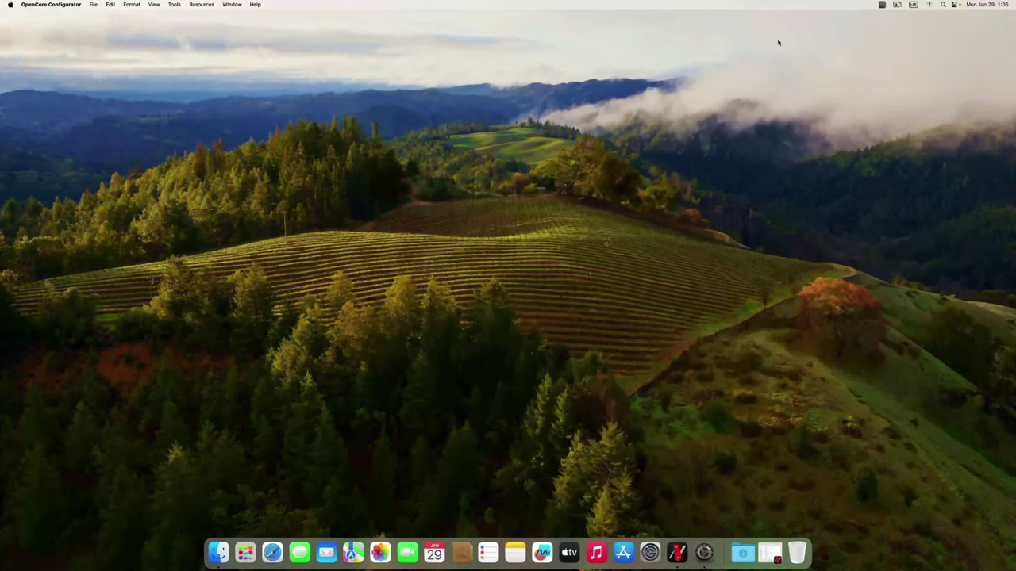
# Step: Launch About This Hack from Launchpad to show the macOS Sonoma 14.1.1 overview
pyautogui.click(925, 106)
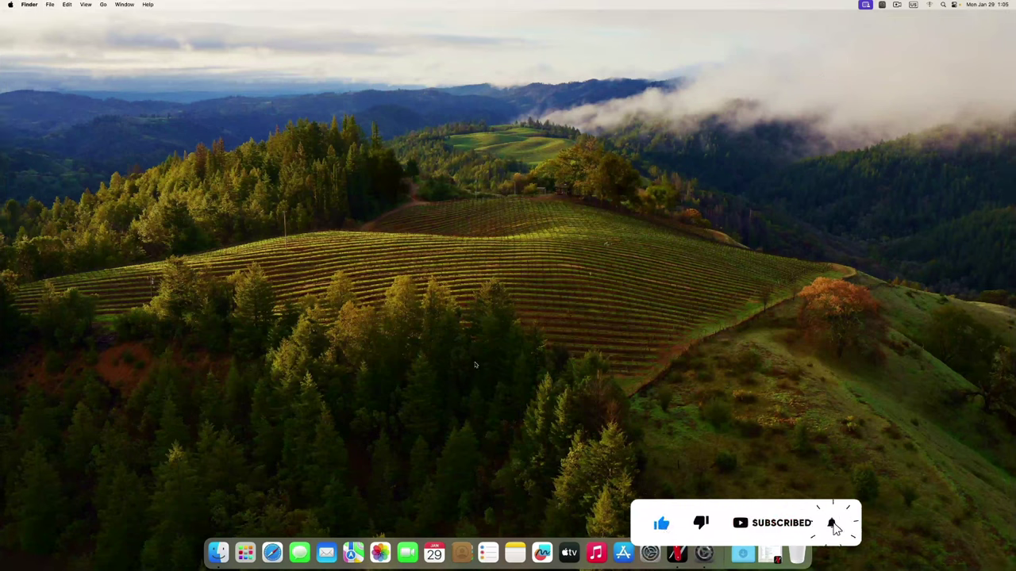
pyautogui.click(245, 553)
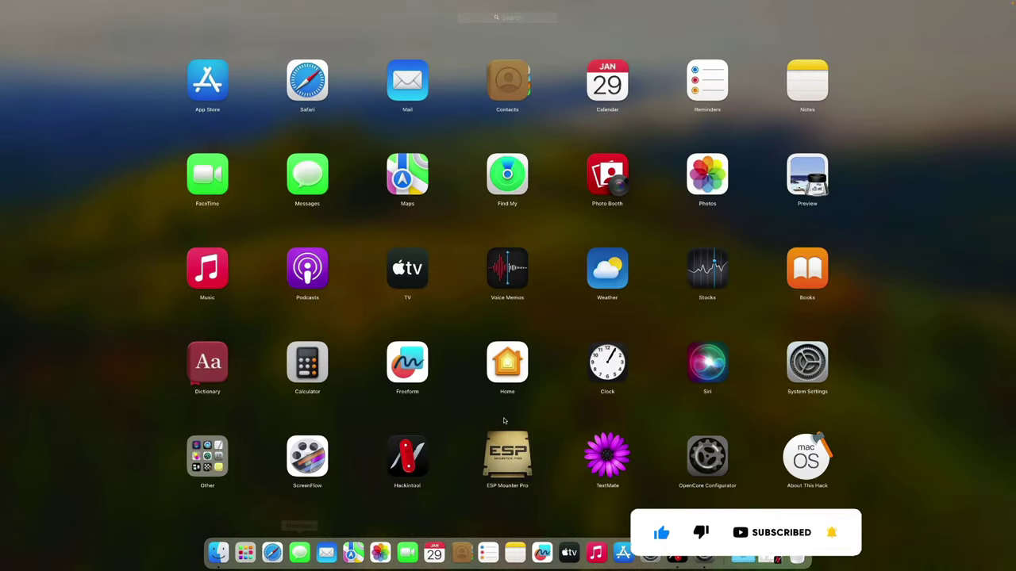
pyautogui.click(463, 402)
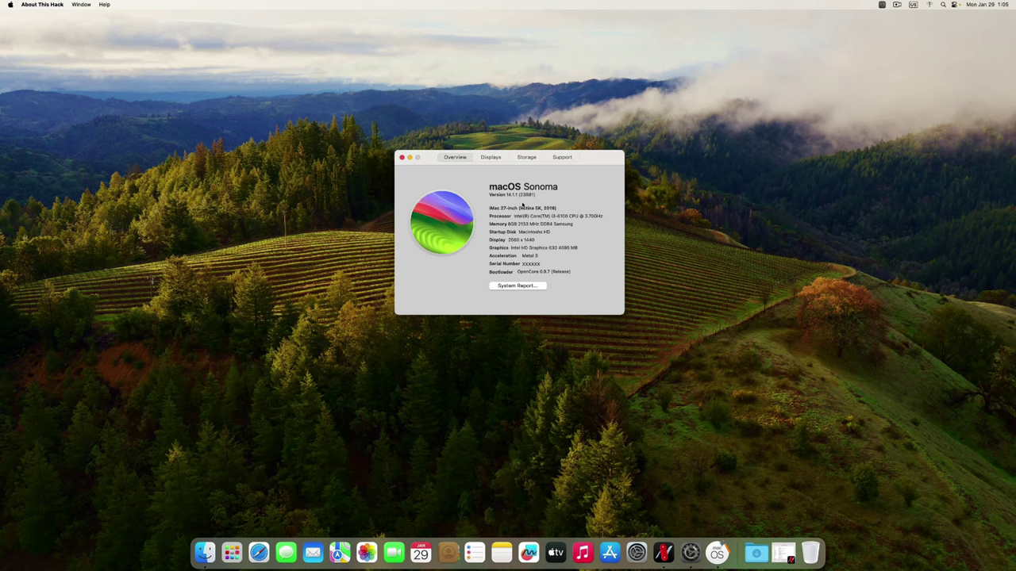
# Step: Move and close the About This Hack overview window, then check a few menu-bar items
pyautogui.moveTo(595, 163); pyautogui.dragTo(631, 185)
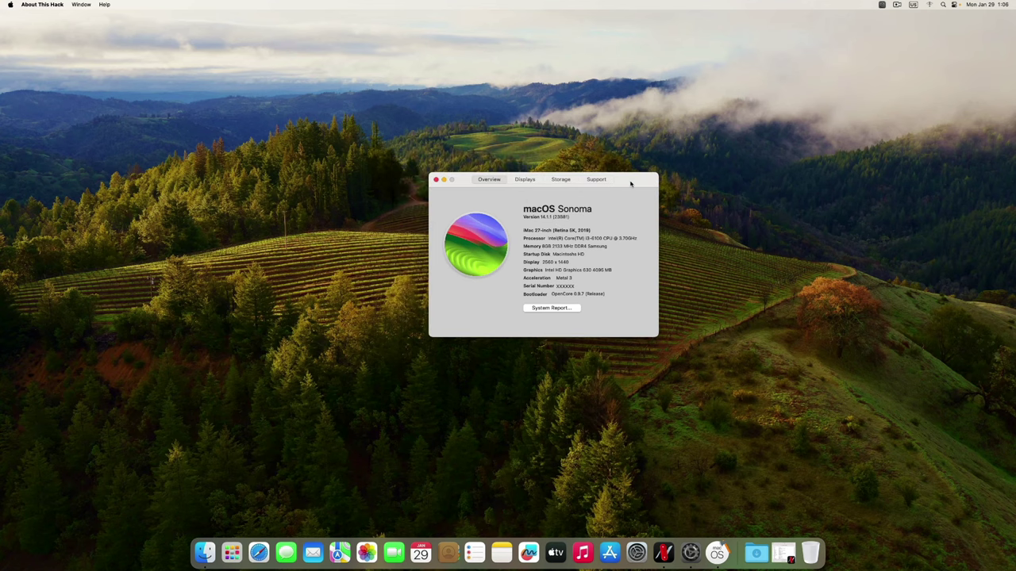
pyautogui.click(436, 181)
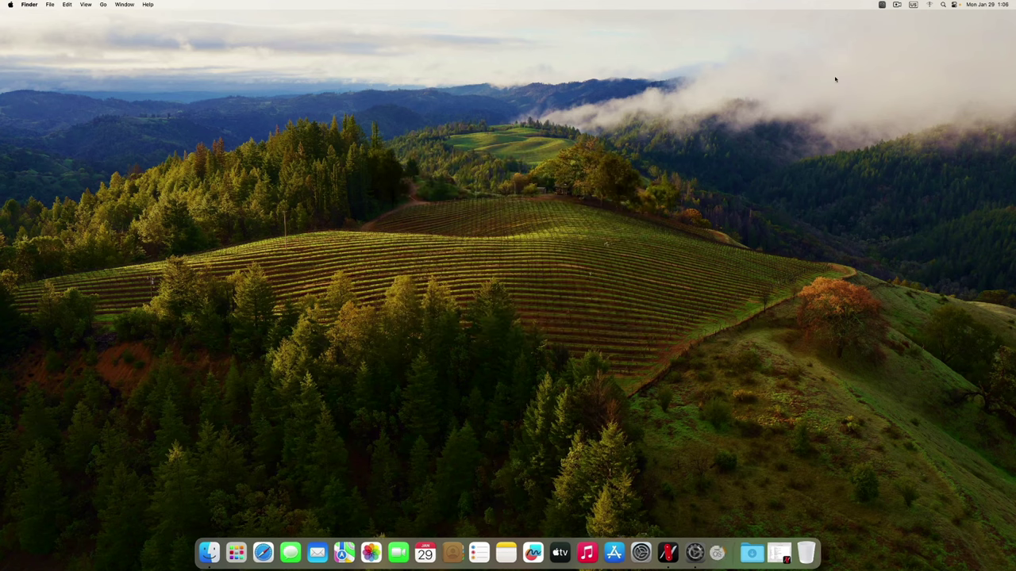
pyautogui.click(896, 5)
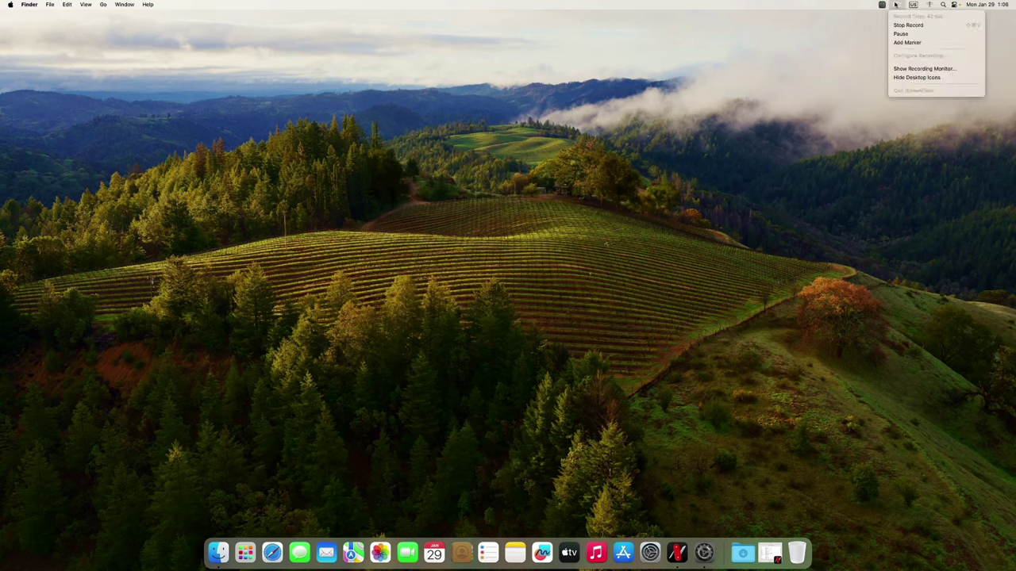
pyautogui.click(823, 50)
pyautogui.click(899, 5)
pyautogui.click(888, 38)
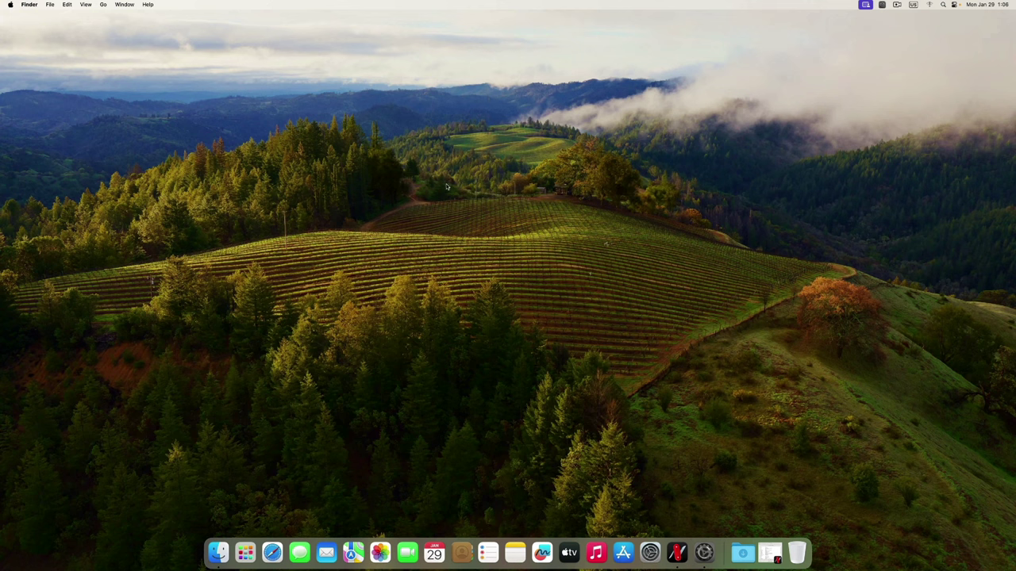
# Step: Glance at the Wi-Fi menu and Control Center from the menu bar
pyautogui.click(929, 5)
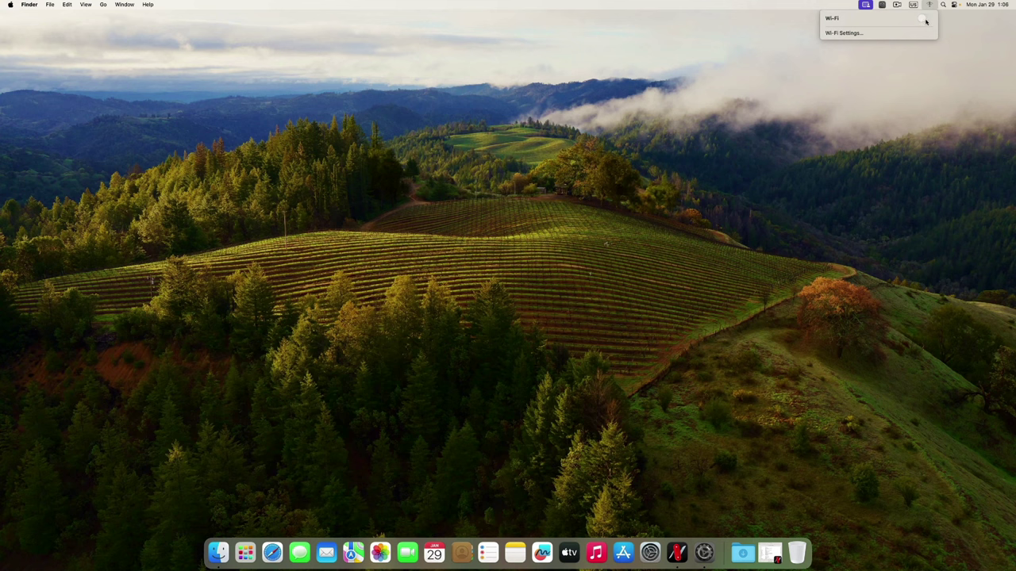
pyautogui.click(978, 29)
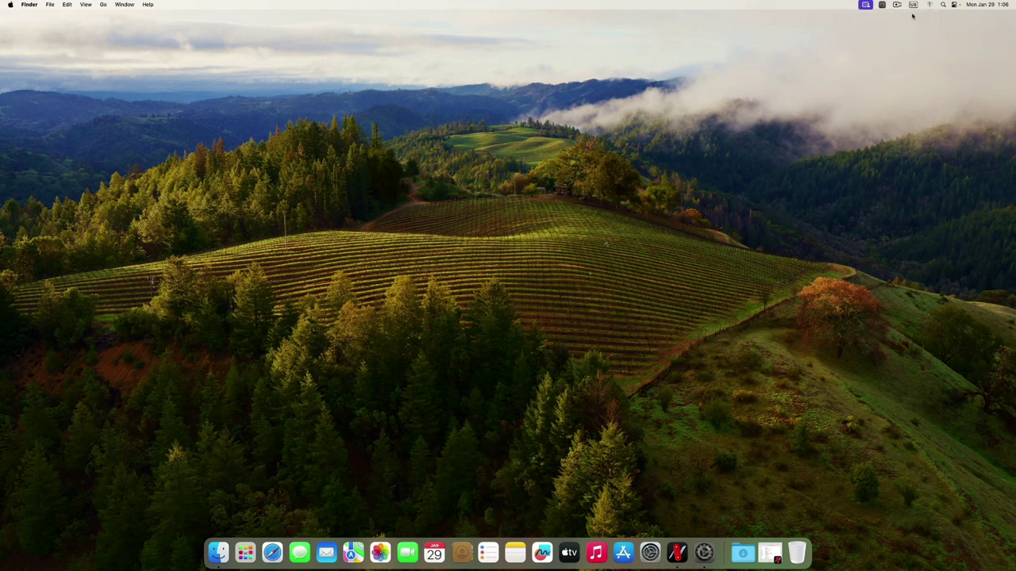
pyautogui.click(954, 5)
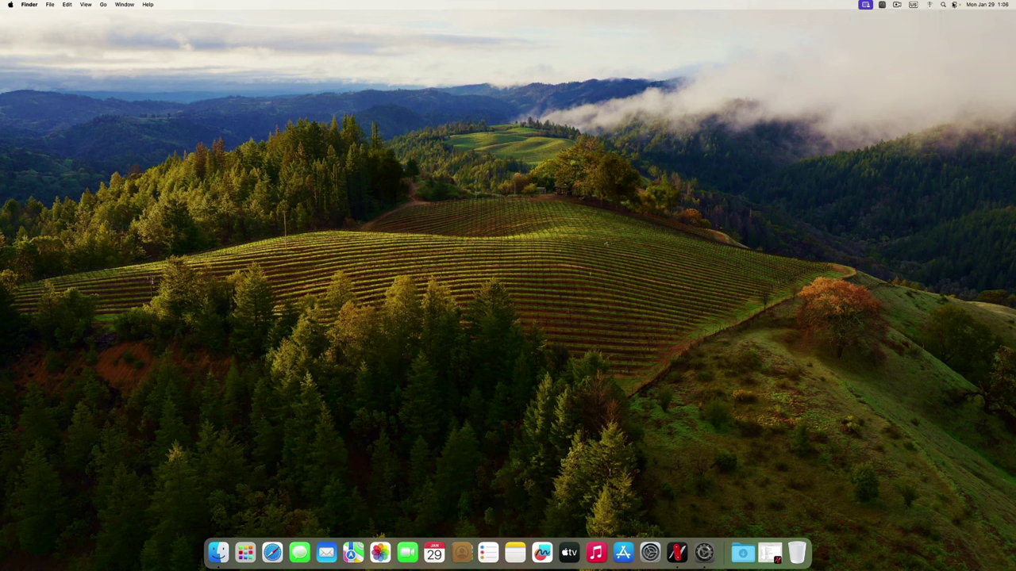
pyautogui.click(837, 32)
# Step: View the Network pane in System Settings, showing Ethernet not connected, then close it
pyautogui.click(650, 552)
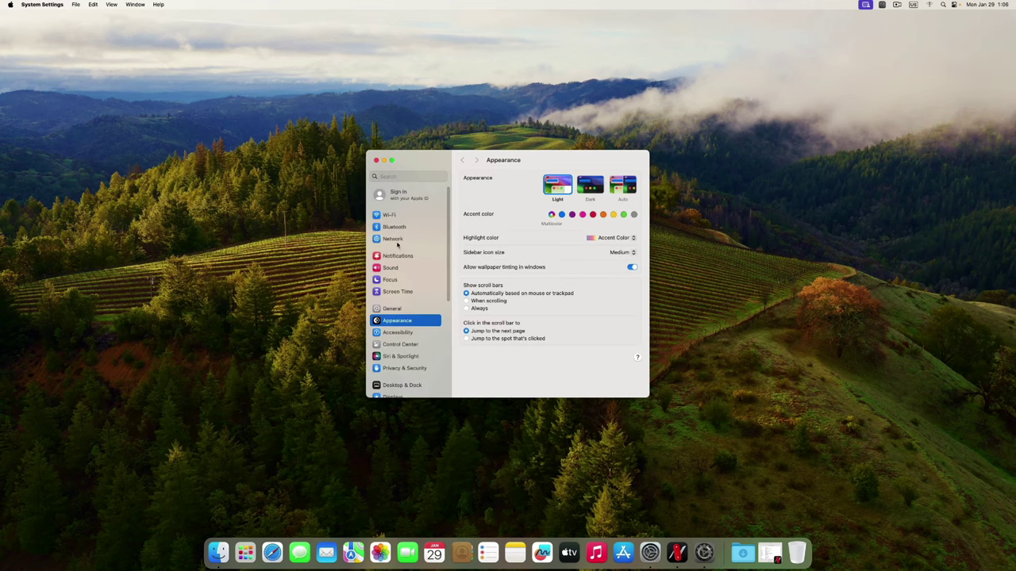
pyautogui.click(398, 243)
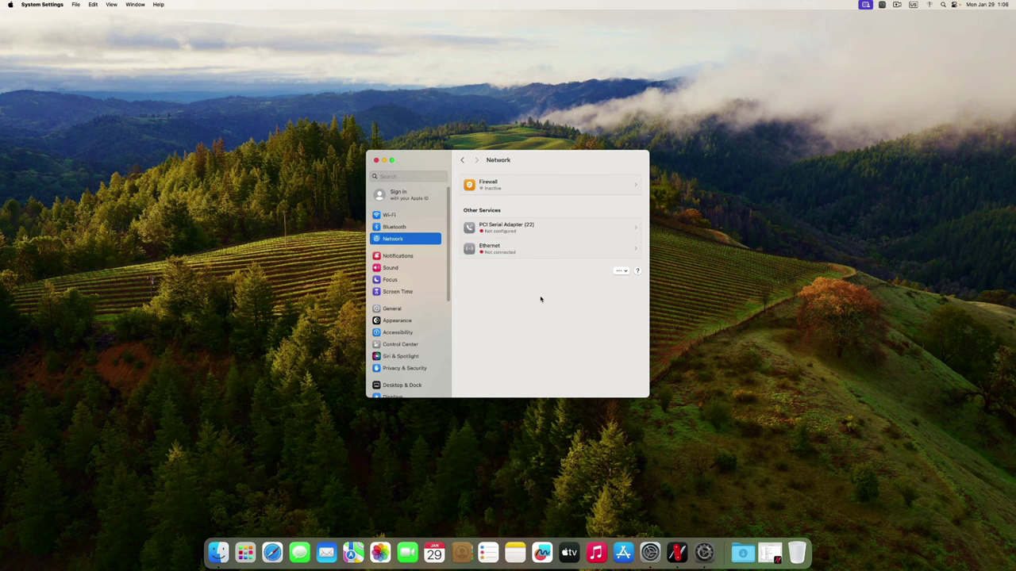
pyautogui.moveTo(558, 157); pyautogui.dragTo(583, 160)
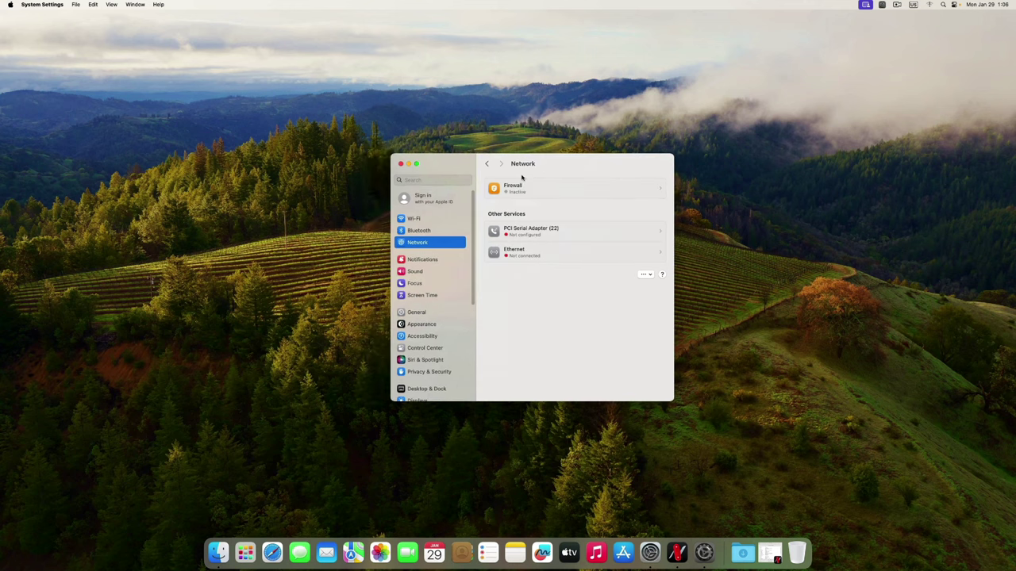
pyautogui.click(401, 164)
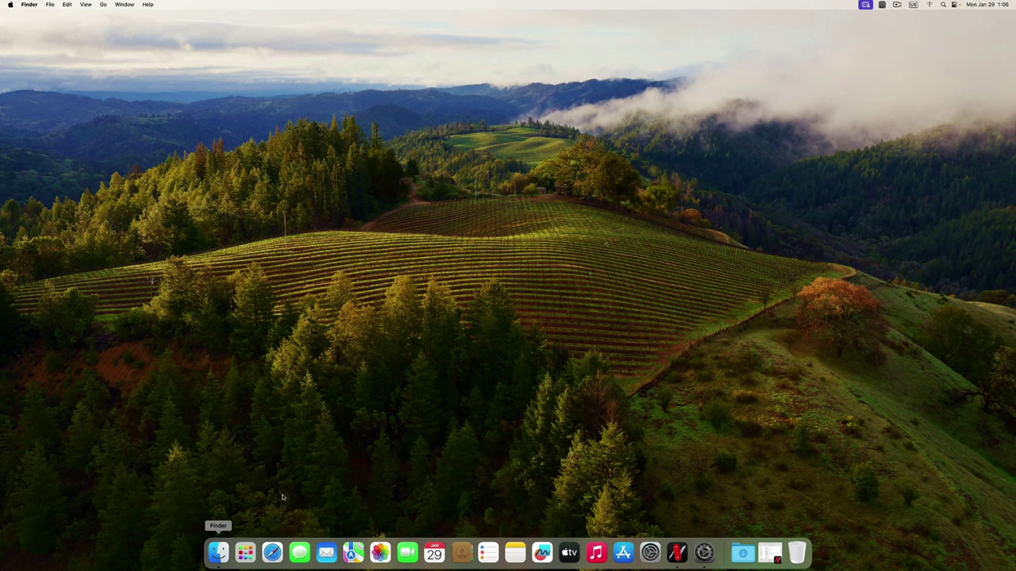
# Step: Open the DATR drive in Finder and copy the tutorials folder
pyautogui.click(365, 222)
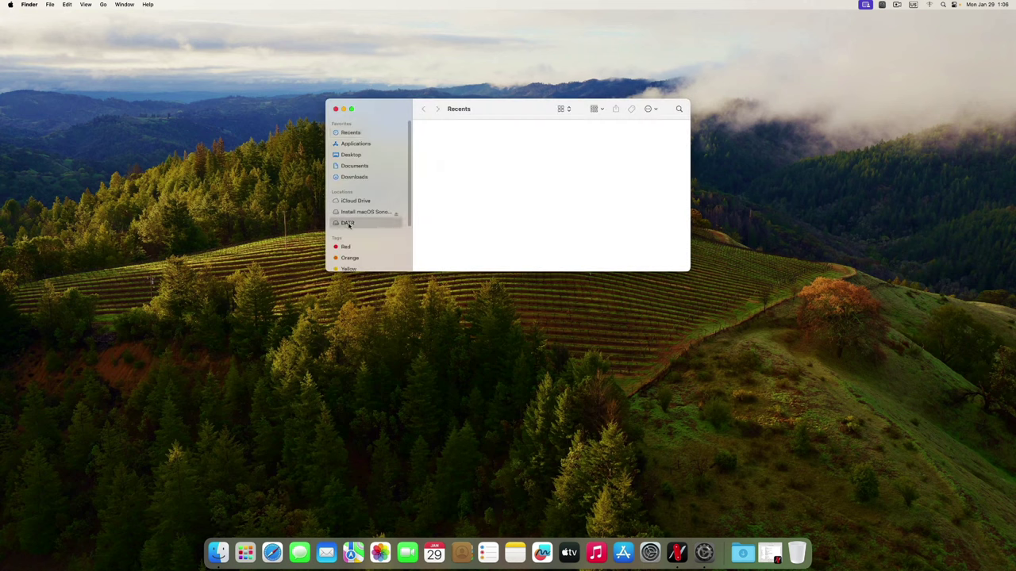
pyautogui.moveTo(570, 191); pyautogui.dragTo(510, 371)
pyautogui.rightClick(569, 180)
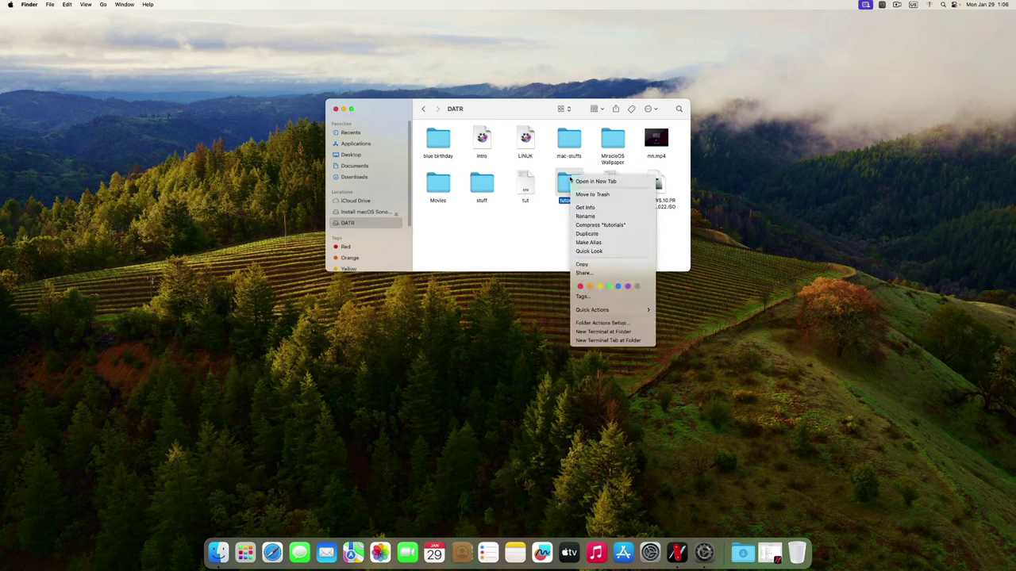
pyautogui.click(582, 265)
# Step: Arrange the windows over the Desktop, then select the tut file and bring up its context menu
pyautogui.moveTo(510, 116); pyautogui.dragTo(388, 230)
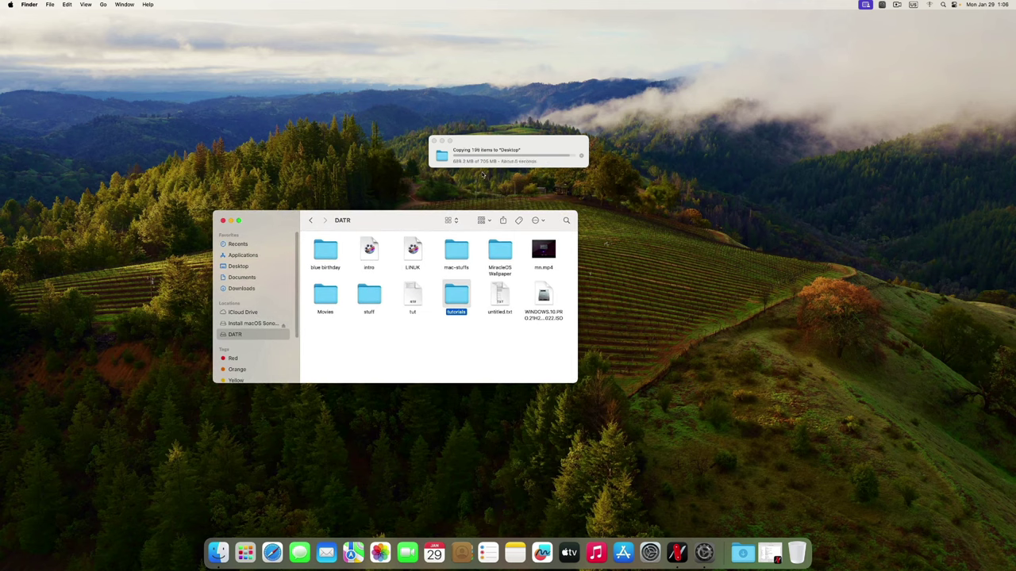
pyautogui.moveTo(414, 220); pyautogui.dragTo(485, 149)
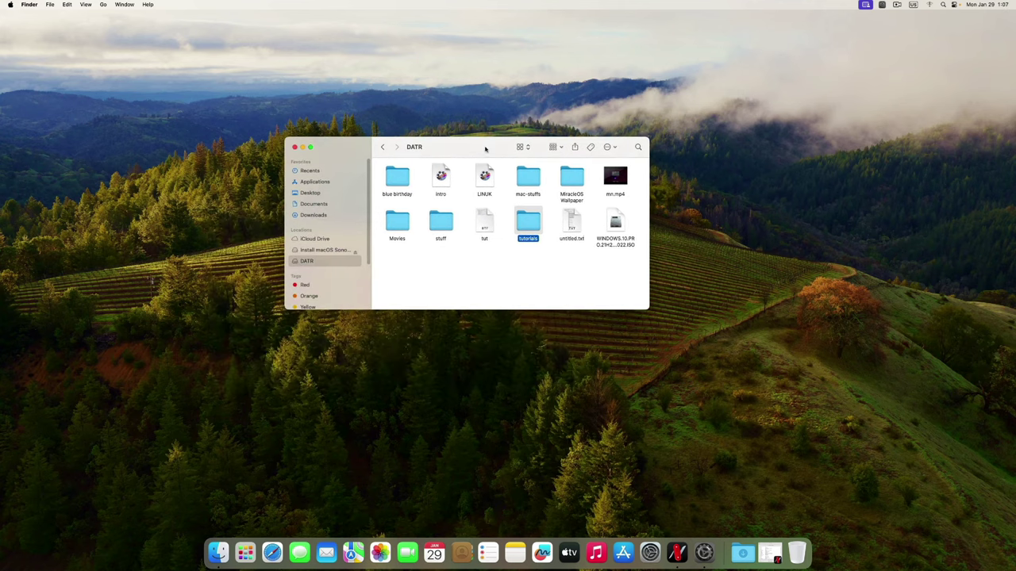
pyautogui.click(745, 240)
pyautogui.click(454, 225)
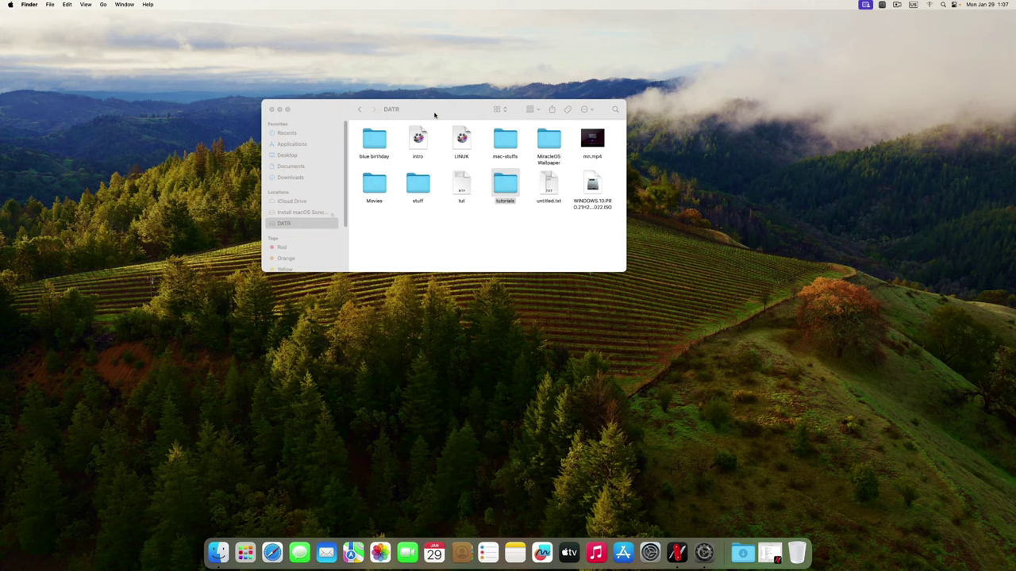
pyautogui.moveTo(484, 223); pyautogui.dragTo(421, 228)
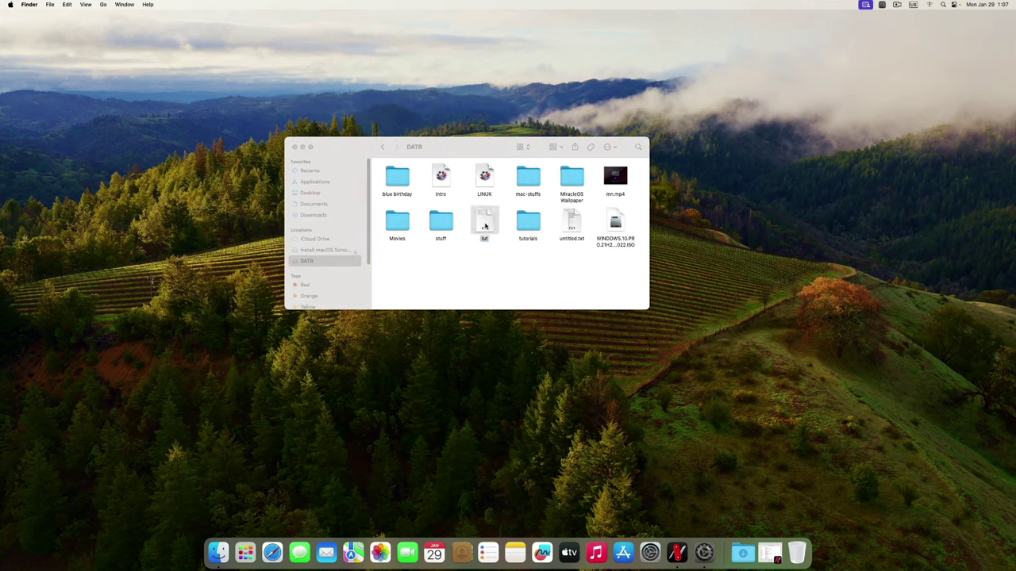
pyautogui.moveTo(484, 226); pyautogui.dragTo(762, 261)
pyautogui.rightClick(489, 217)
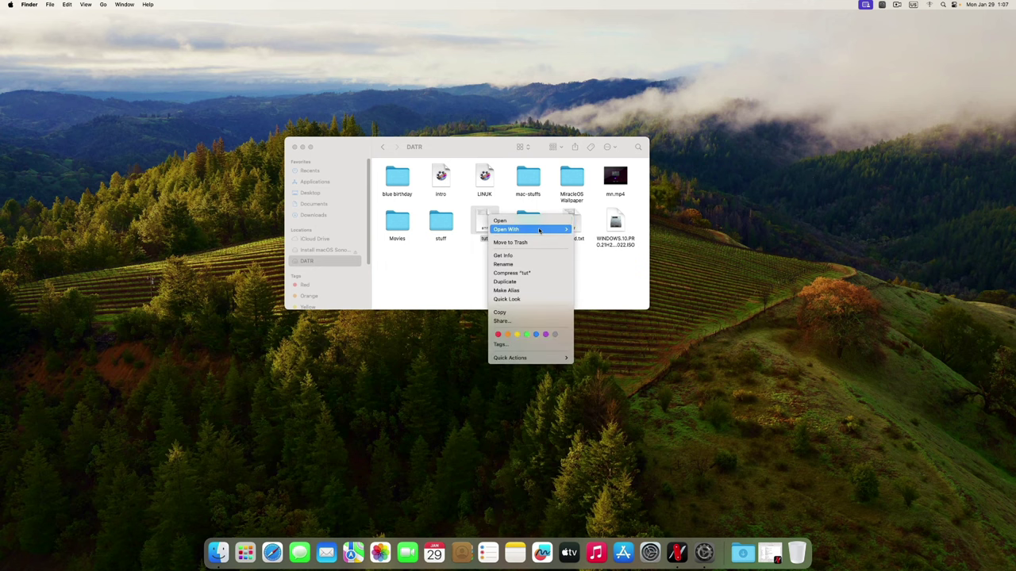
# Step: Open the tut notes in TextEdit, close the DATR window, and show the desktop with F11
pyautogui.moveTo(539, 230)
pyautogui.click(603, 229)
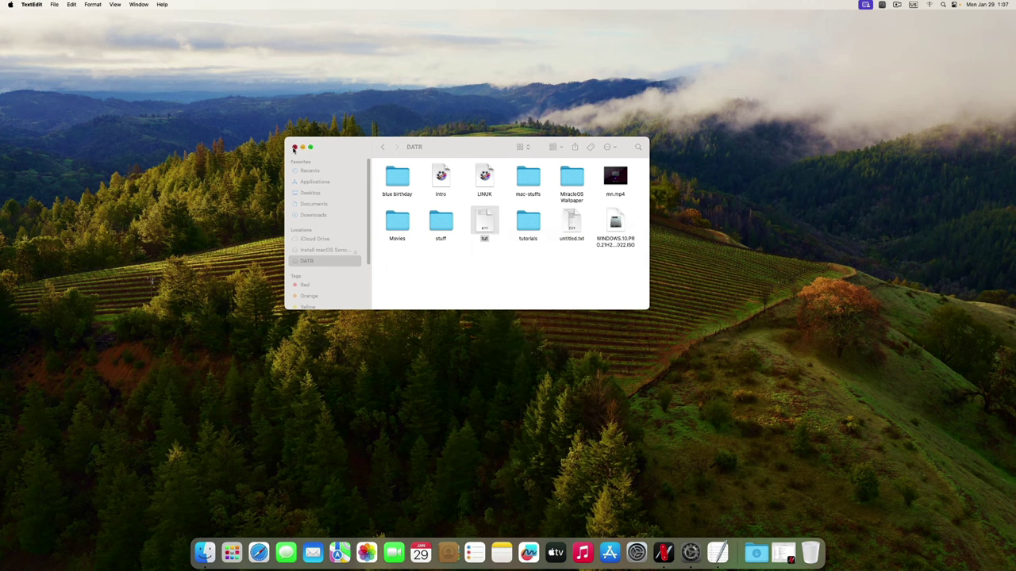
pyautogui.click(293, 149)
pyautogui.moveTo(380, 47); pyautogui.dragTo(406, 105)
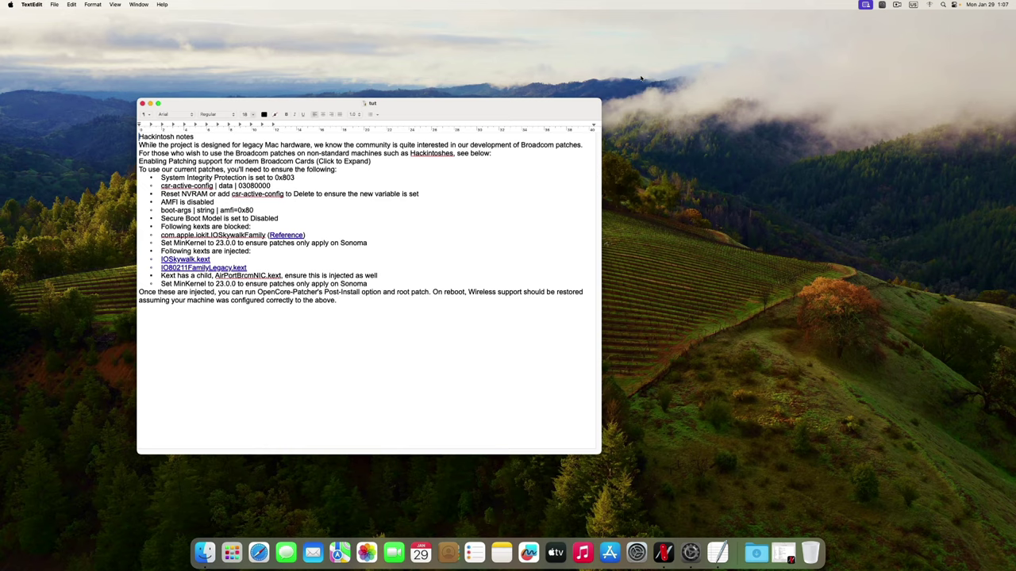
pyautogui.press('F11')
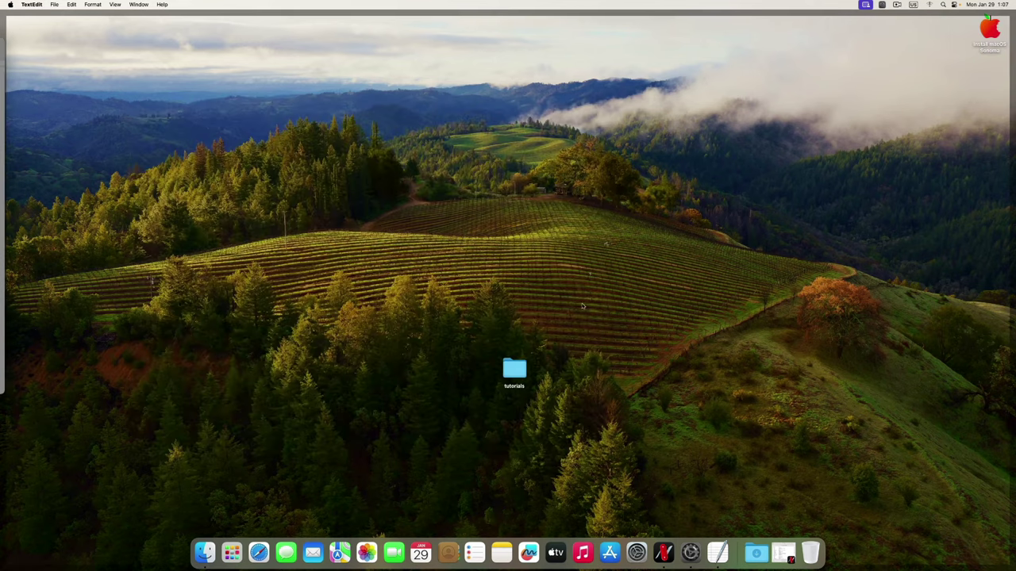
# Step: Open the desktop tutorials folder, select AMFIPass.kext, and launch System Settings from the Dock
pyautogui.doubleClick(524, 368)
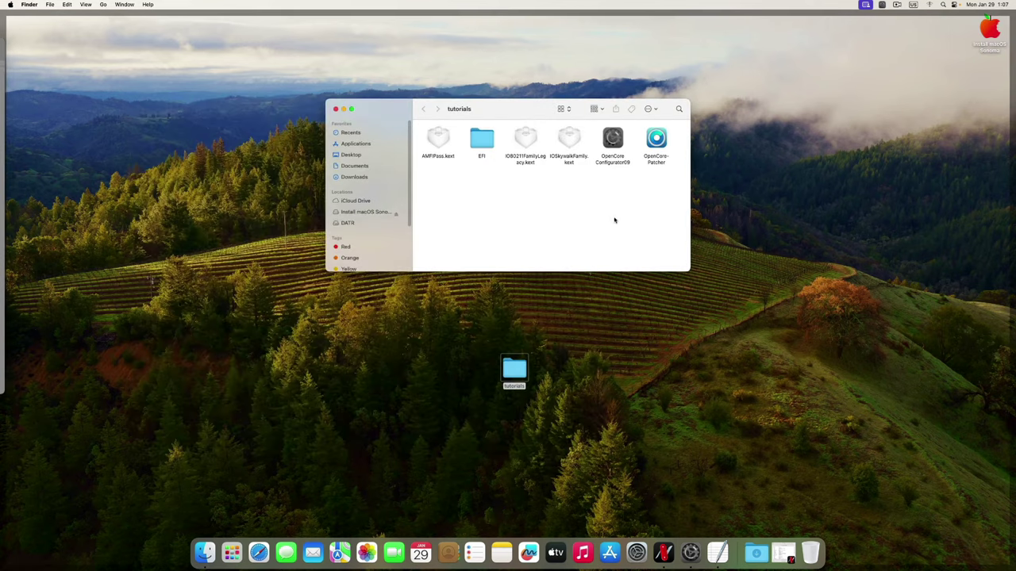
pyautogui.moveTo(527, 114); pyautogui.dragTo(629, 115)
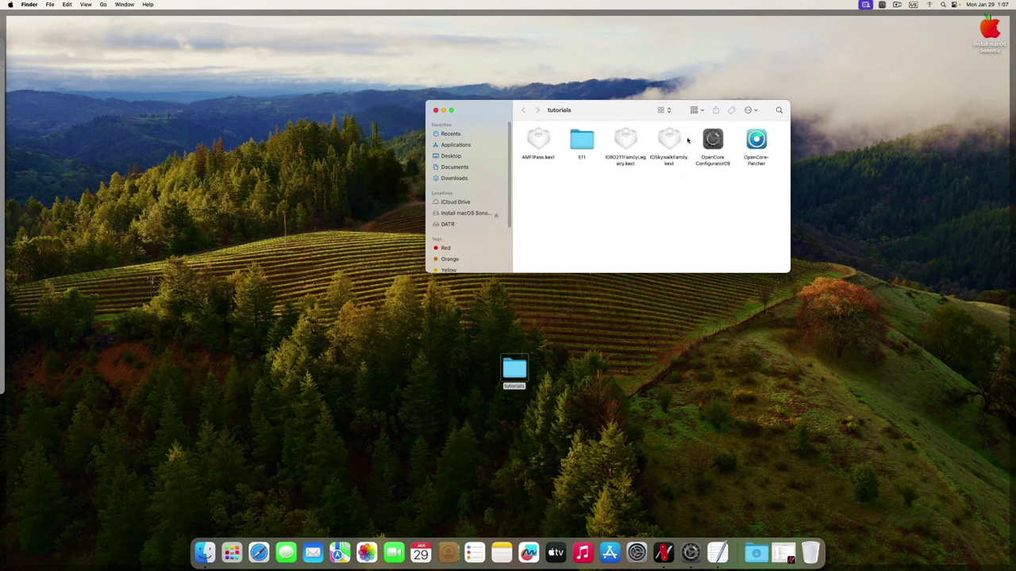
pyautogui.moveTo(687, 139); pyautogui.dragTo(606, 149)
pyautogui.click(535, 148)
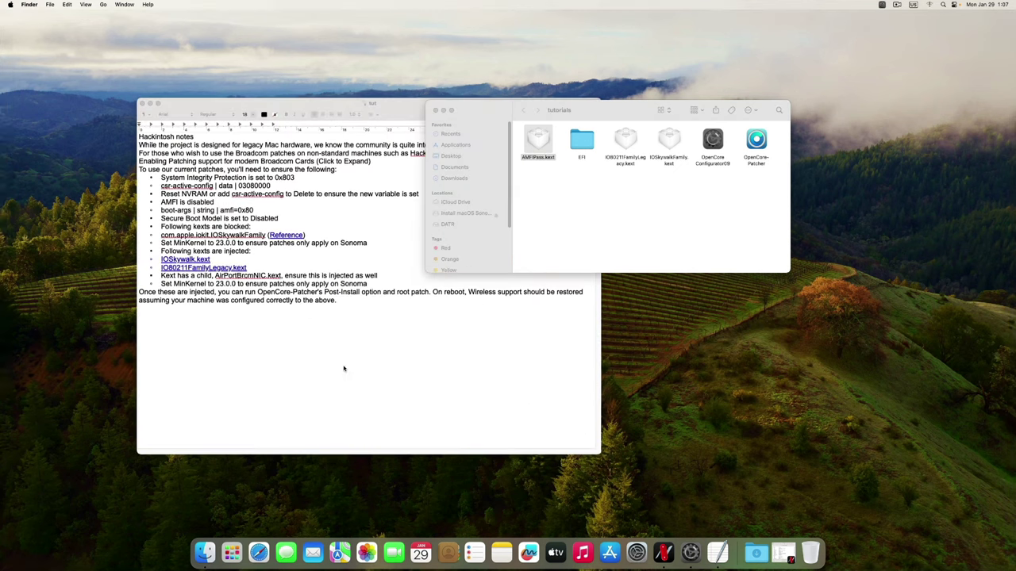
pyautogui.click(636, 553)
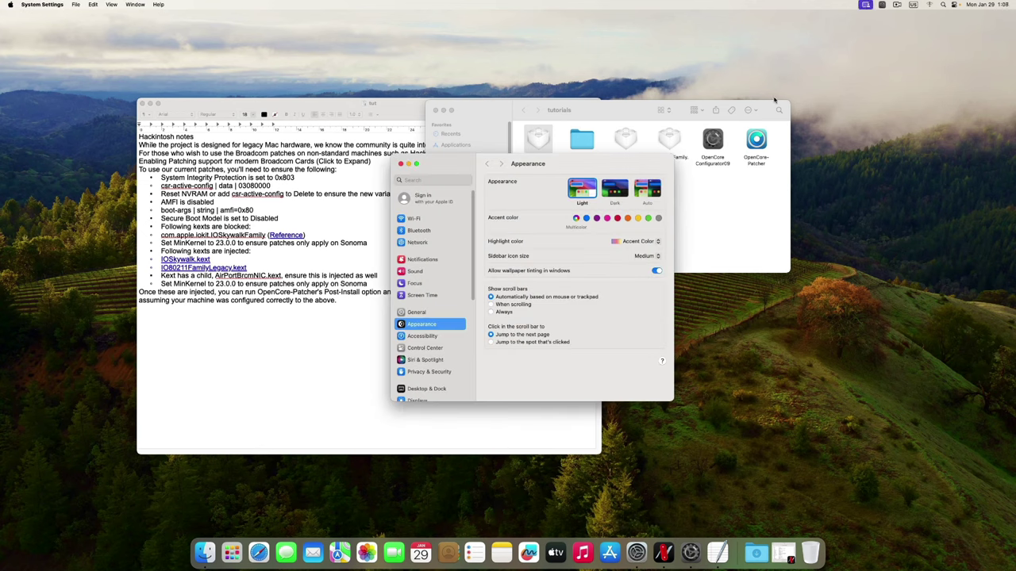
# Step: In Desktop & Dock, show items on the desktop but not in Stage Manager, then close System Settings
pyautogui.scroll(-2, 438, 361)
pyautogui.click(426, 353)
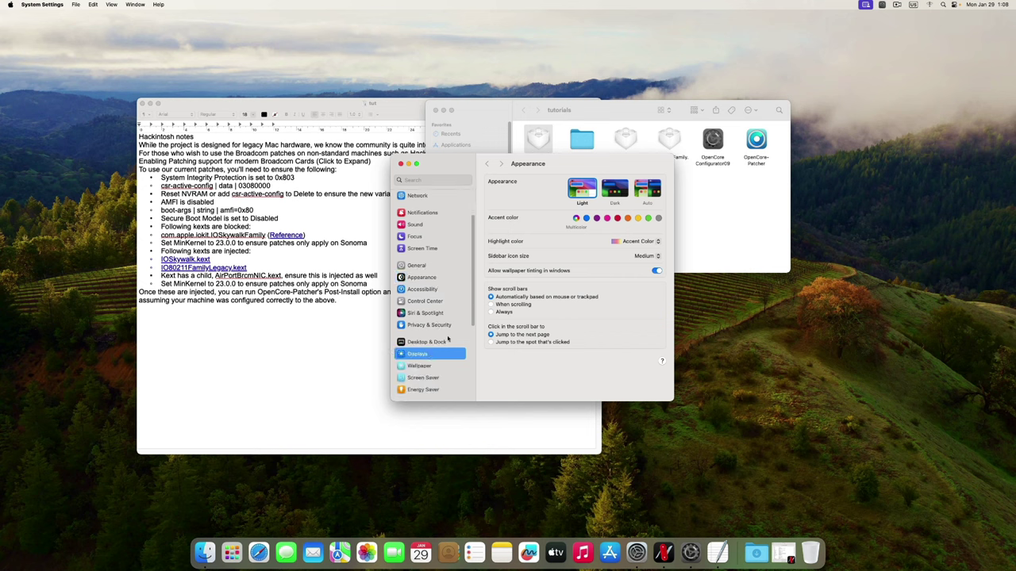
pyautogui.moveTo(550, 166); pyautogui.dragTo(587, 158)
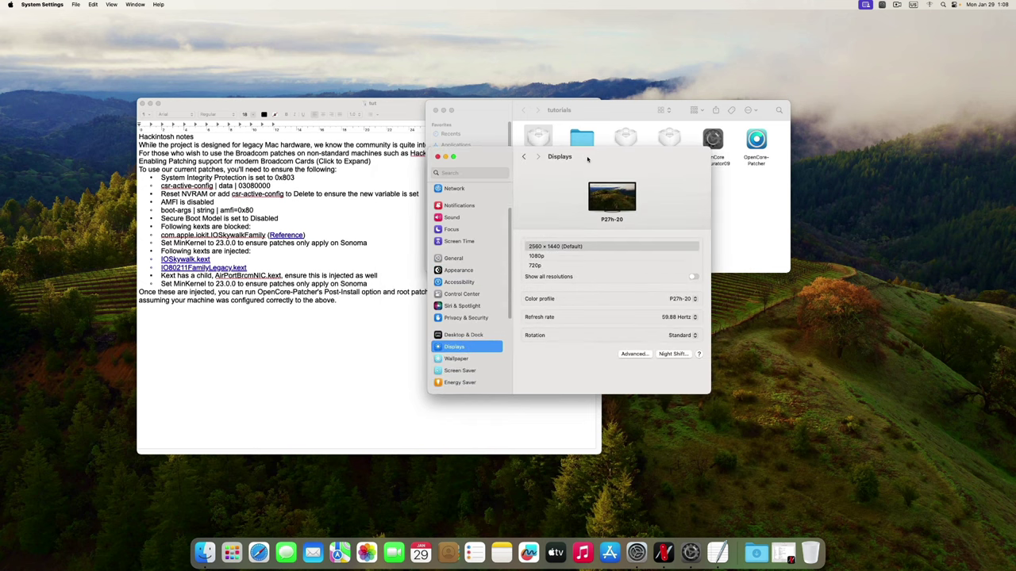
pyautogui.scroll(-2, 488, 349)
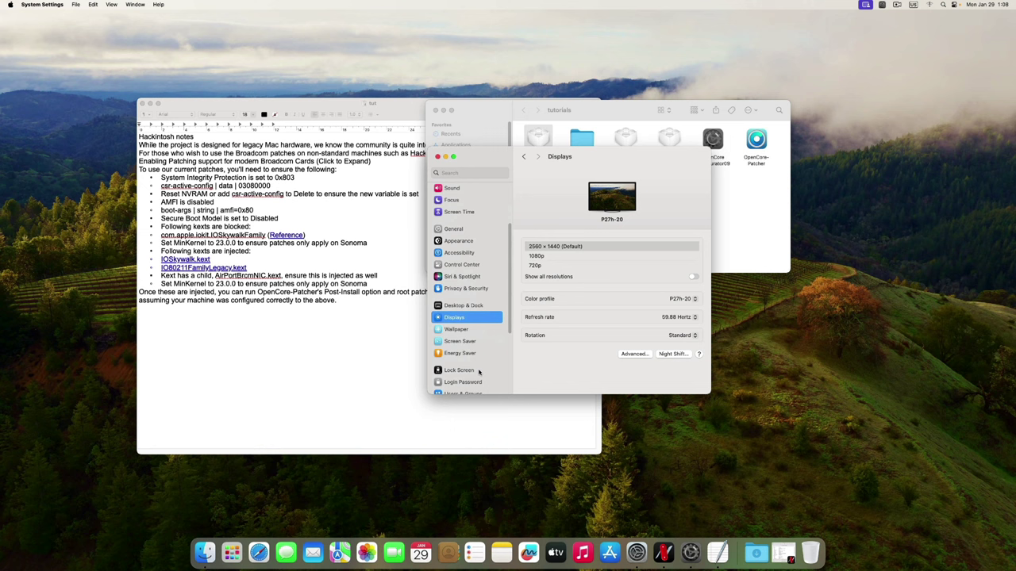
pyautogui.click(467, 307)
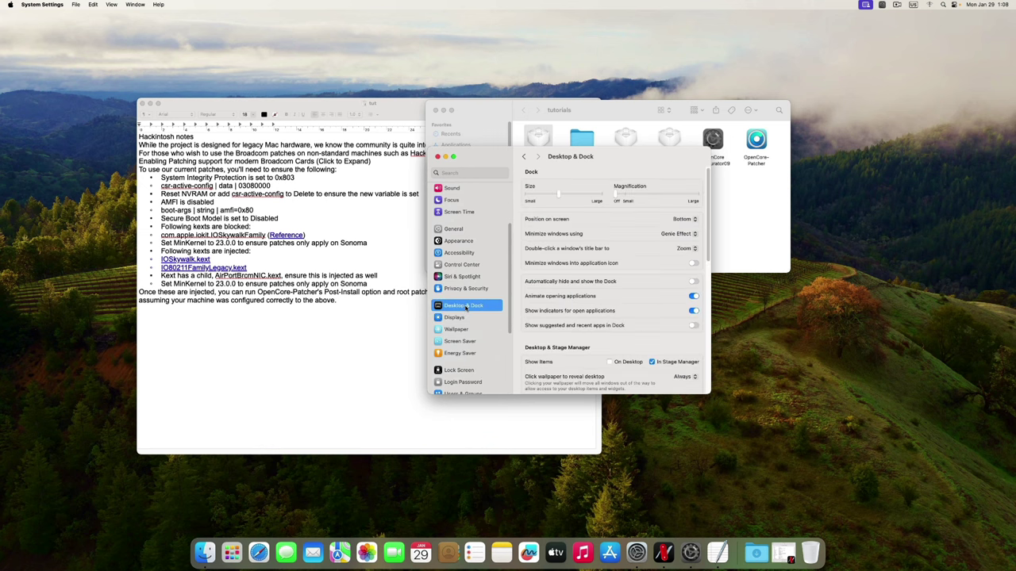
pyautogui.scroll(-3, 675, 314)
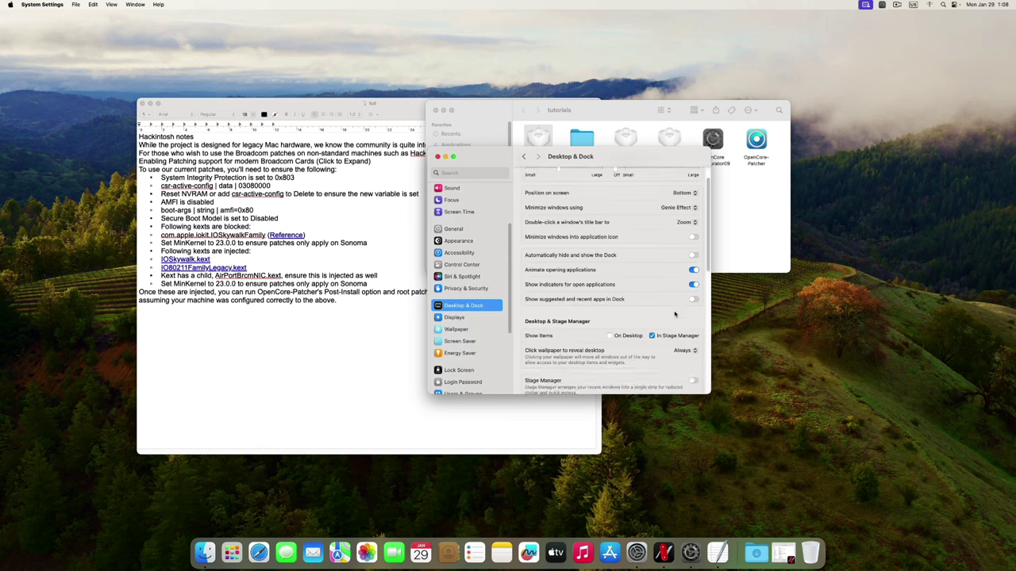
pyautogui.scroll(-2, 669, 316)
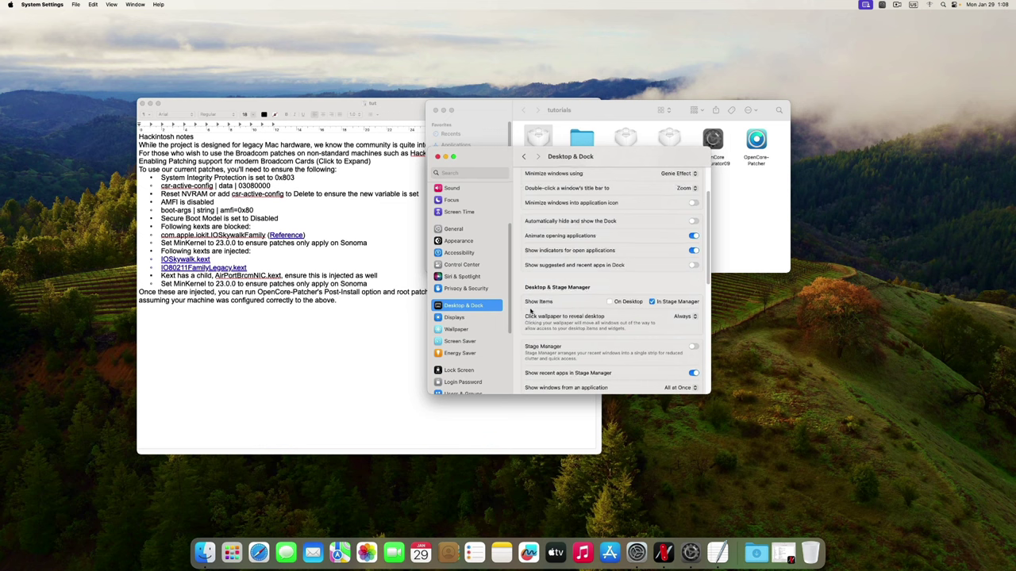
pyautogui.click(609, 302)
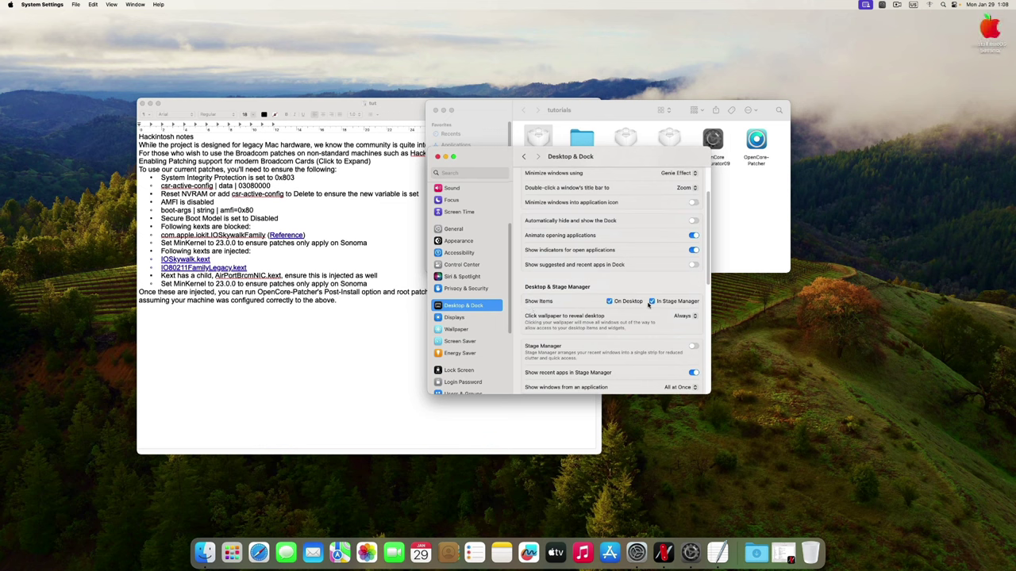
pyautogui.click(652, 301)
pyautogui.scroll(-3, 650, 316)
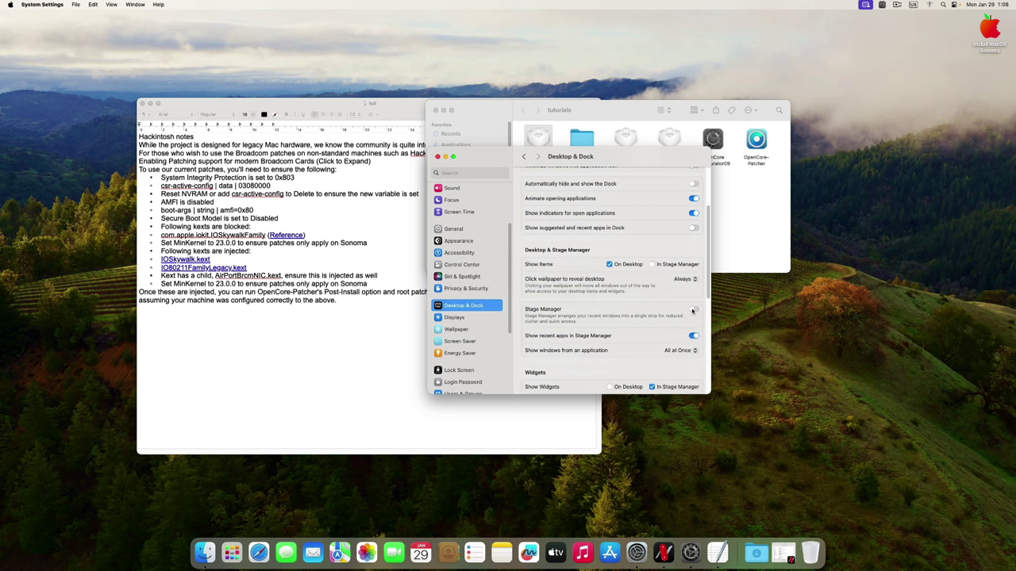
pyautogui.scroll(-3, 603, 318)
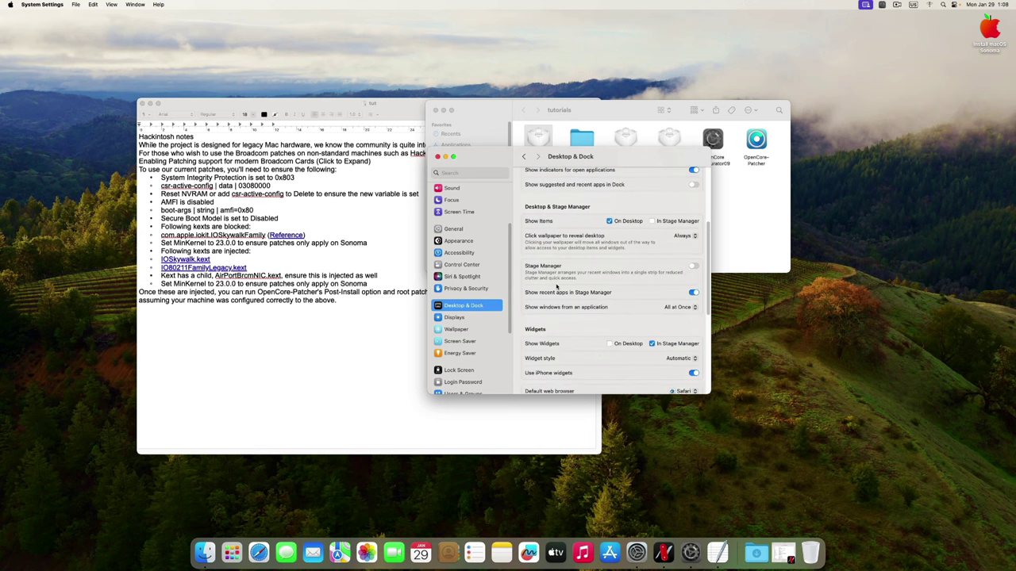
pyautogui.click(437, 157)
# Step: Reopen Desktop & Dock and set 'Click wallpaper to reveal desktop' to 'Only in Stage Manager'
pyautogui.click(962, 176)
pyautogui.click(512, 344)
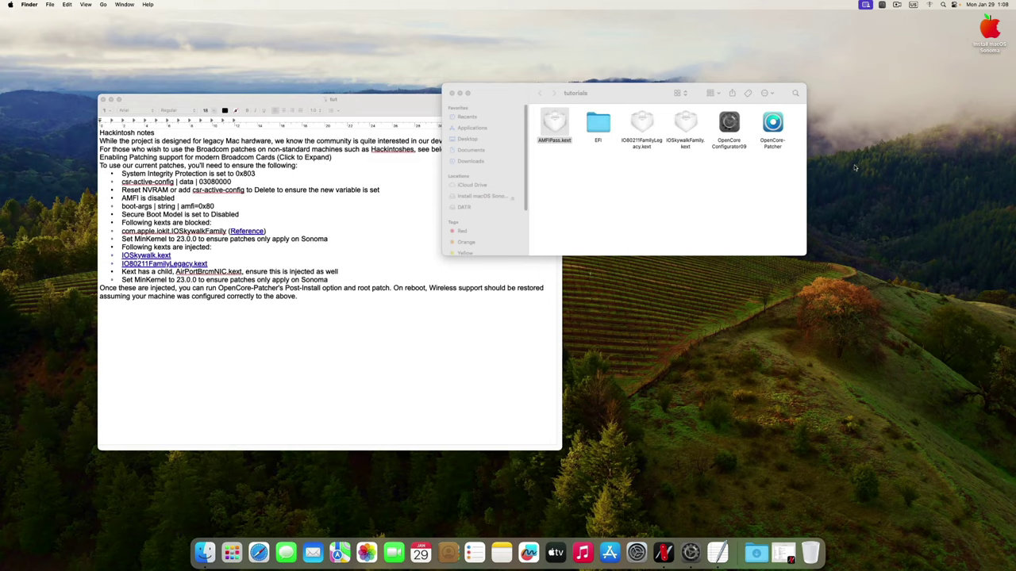
pyautogui.moveTo(645, 121); pyautogui.dragTo(691, 194)
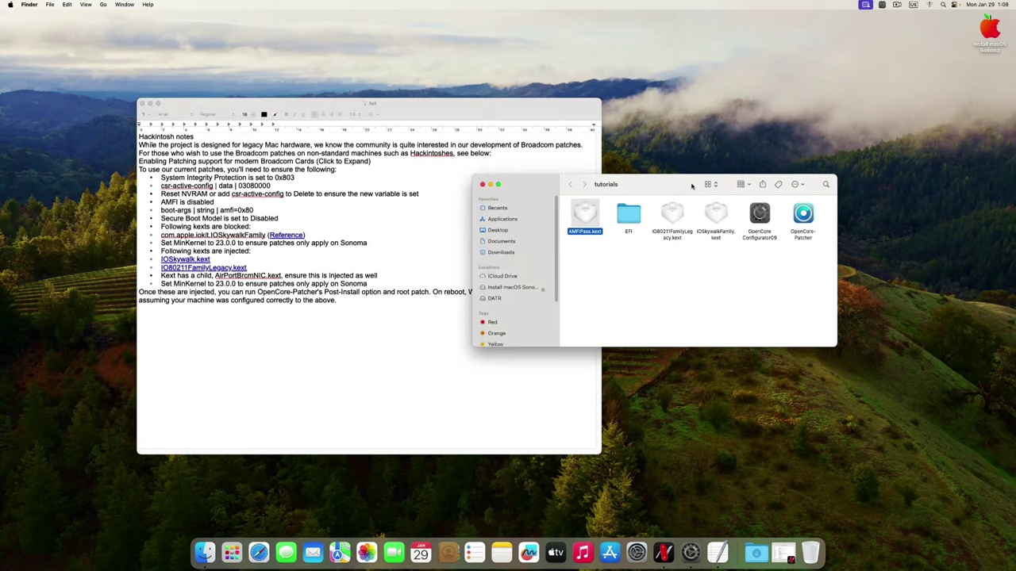
pyautogui.click(633, 560)
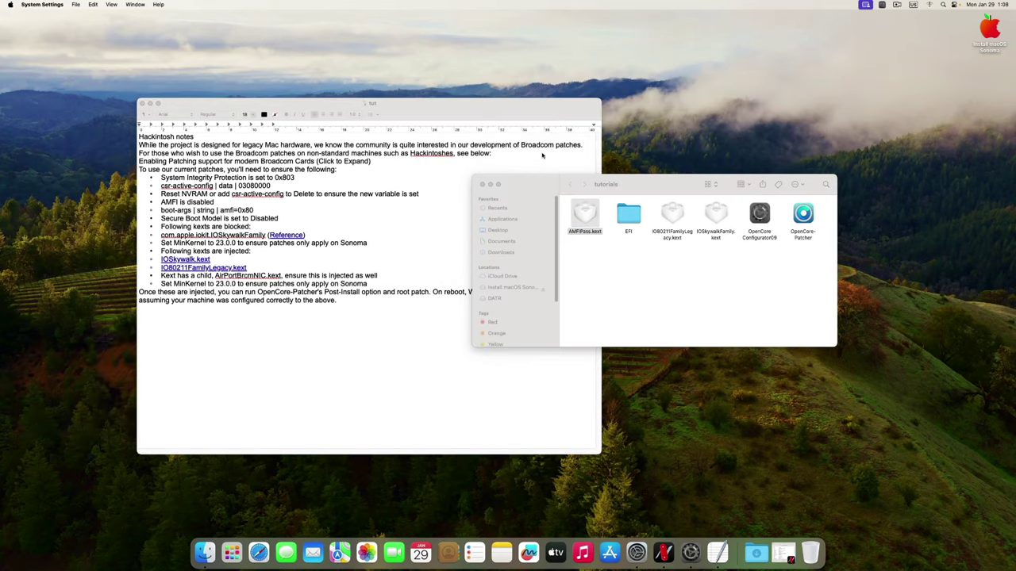
pyautogui.scroll(-5, 473, 333)
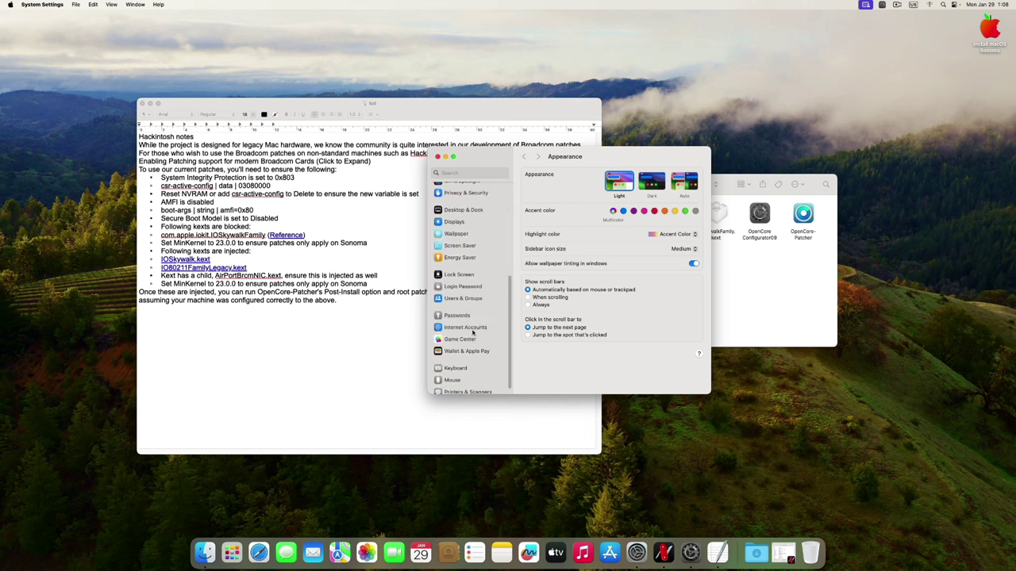
pyautogui.click(466, 208)
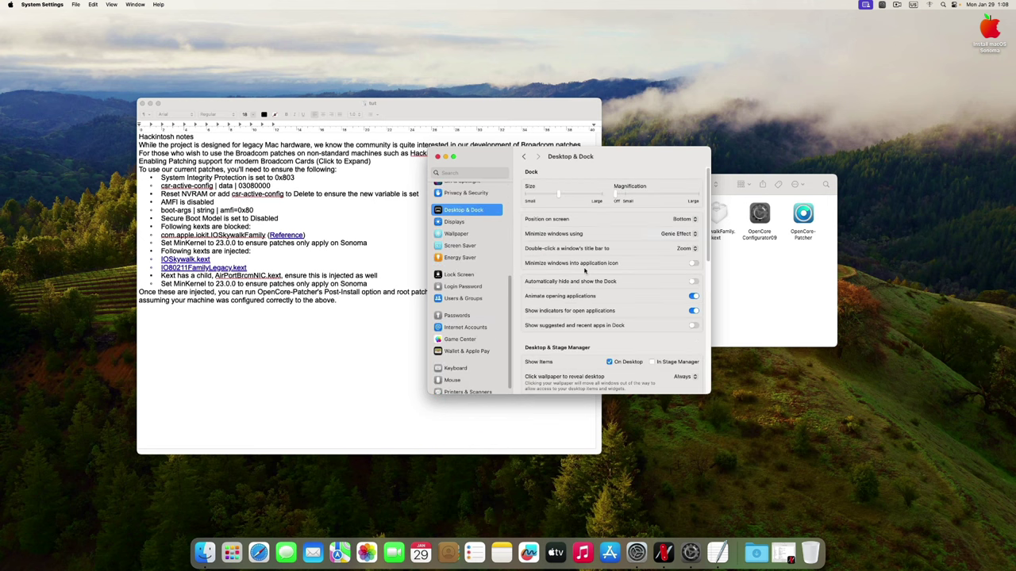
pyautogui.scroll(-2, 598, 350)
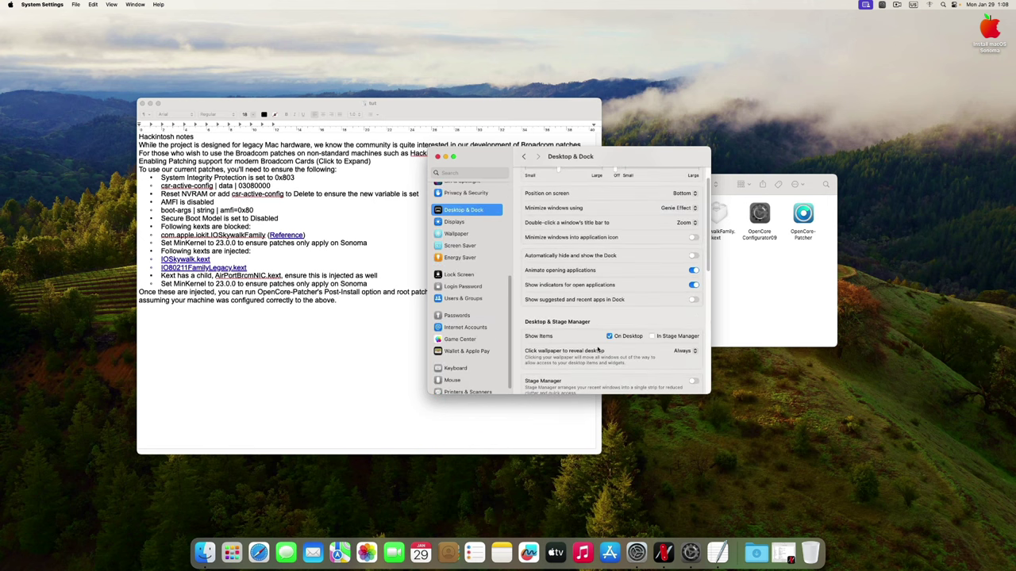
pyautogui.scroll(2, 592, 329)
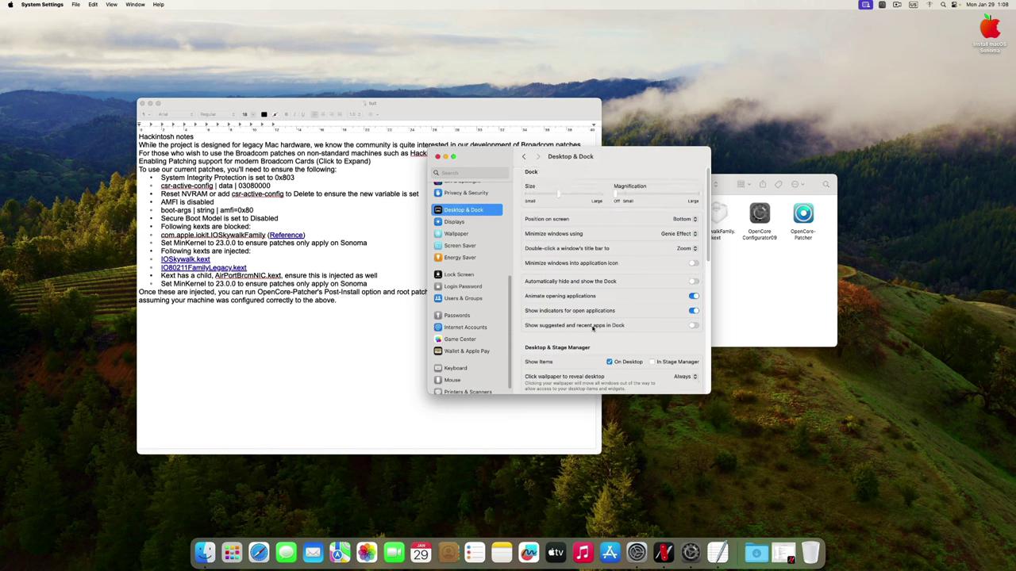
pyautogui.scroll(-6, 592, 328)
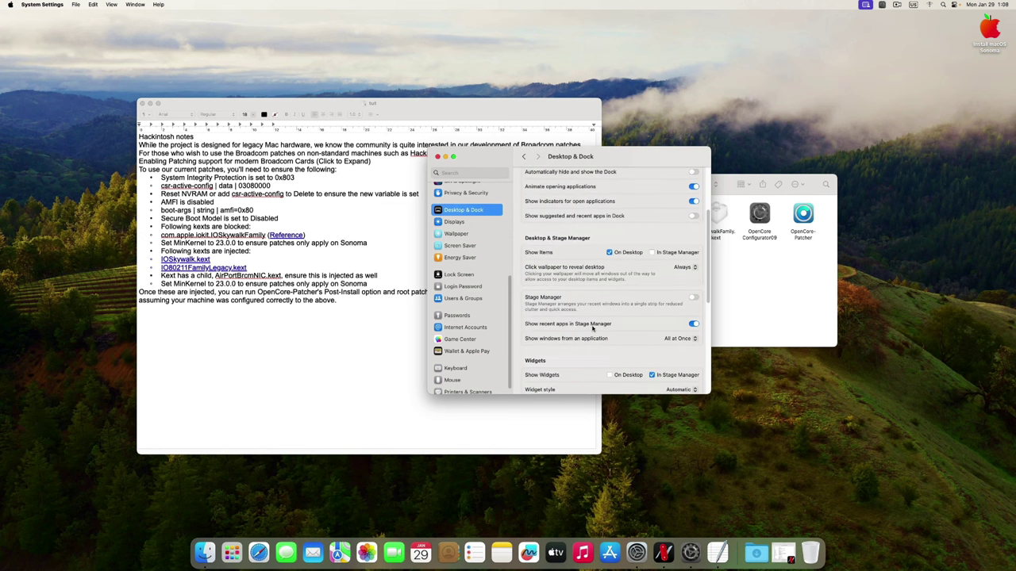
pyautogui.click(680, 268)
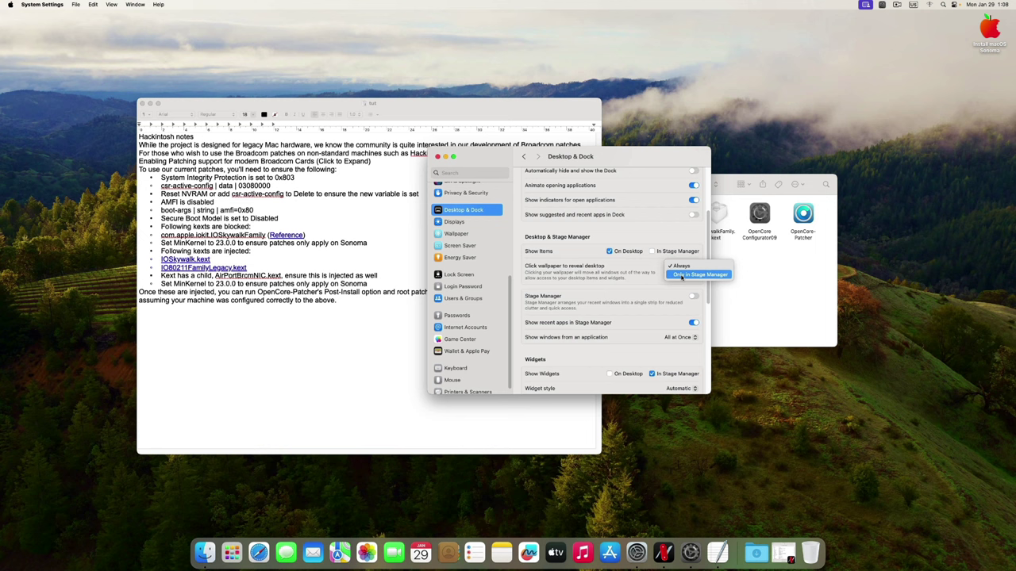
pyautogui.click(681, 275)
# Step: Close System Settings and the tutorials folder window, placing the tut notes on the right
pyautogui.click(437, 157)
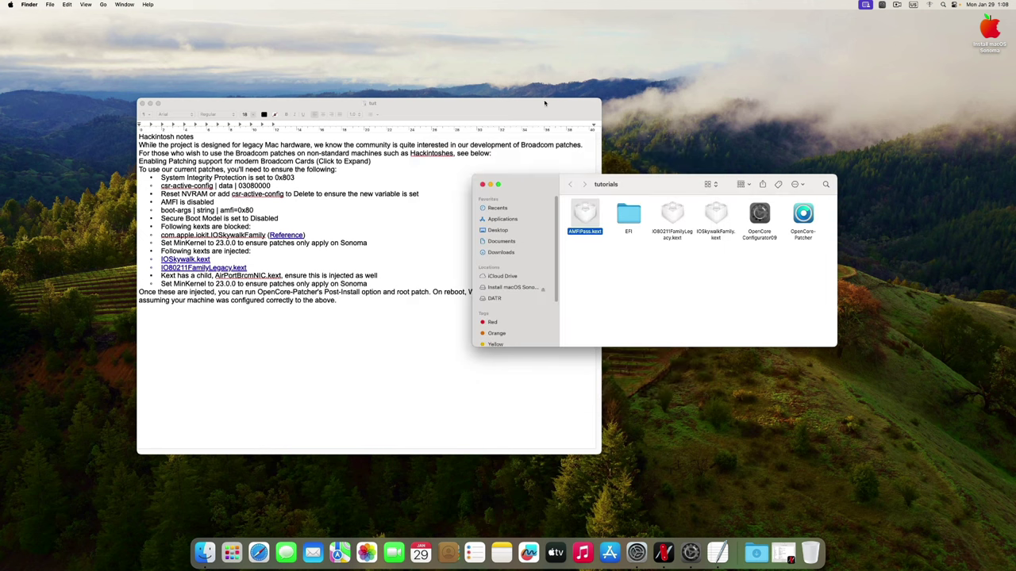
pyautogui.moveTo(544, 103); pyautogui.dragTo(426, 90)
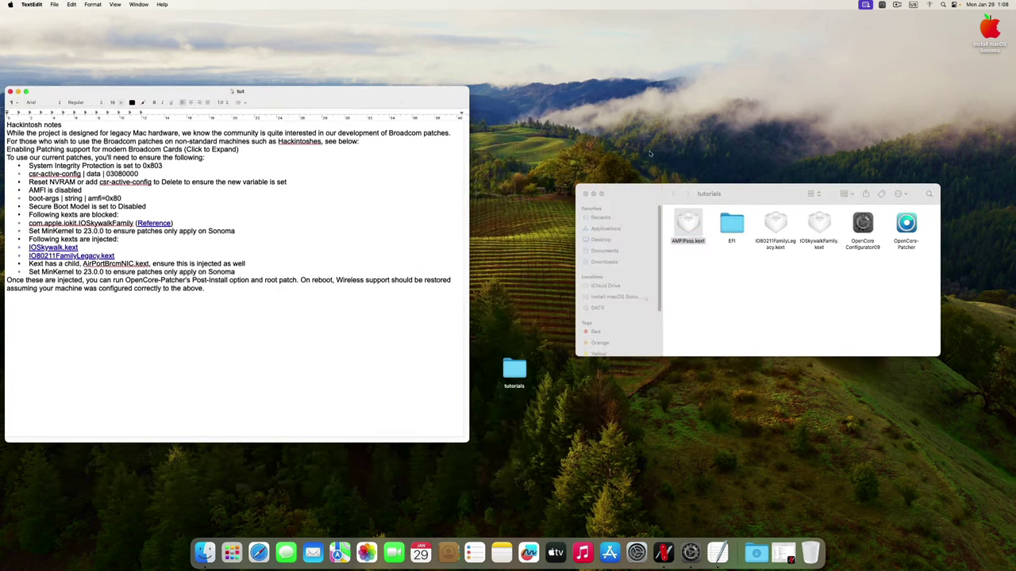
pyautogui.click(585, 194)
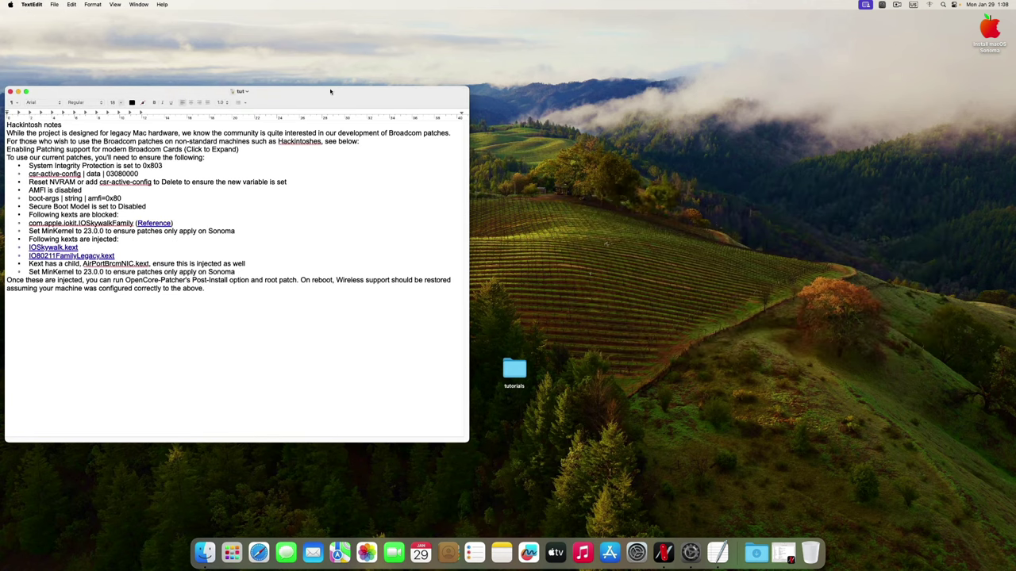
pyautogui.moveTo(331, 91); pyautogui.dragTo(759, 83)
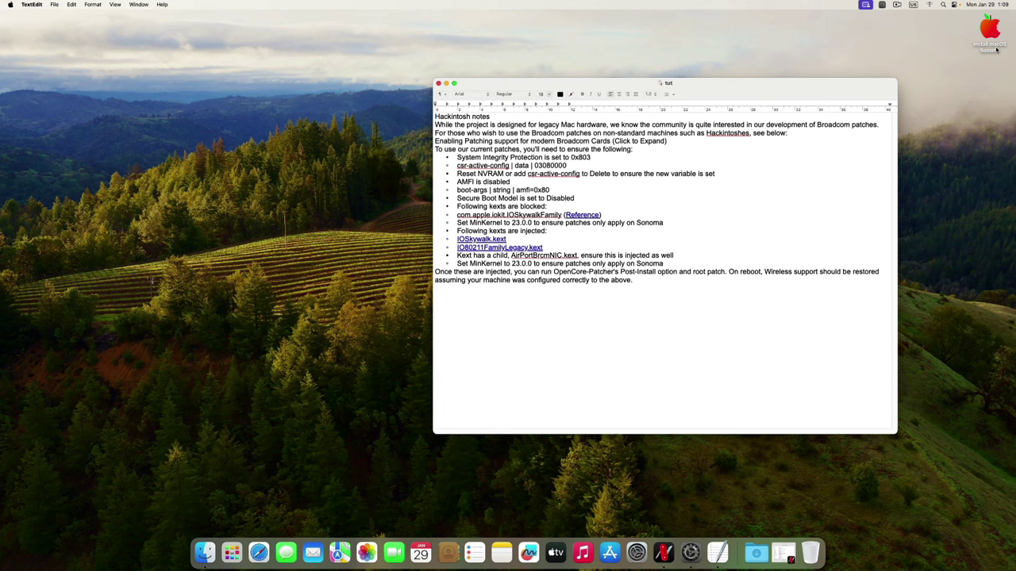
# Step: Mount the EFI partitions of the internal SSD (disk0s2) and USB drive (disk2s1), entering the admin password
pyautogui.click(881, 5)
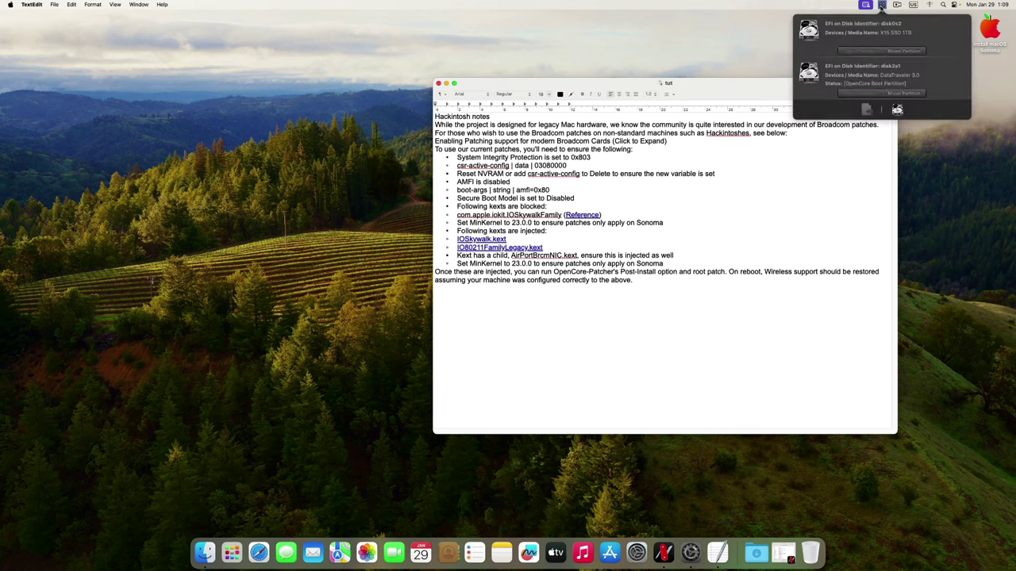
pyautogui.click(903, 52)
pyautogui.write('••••')
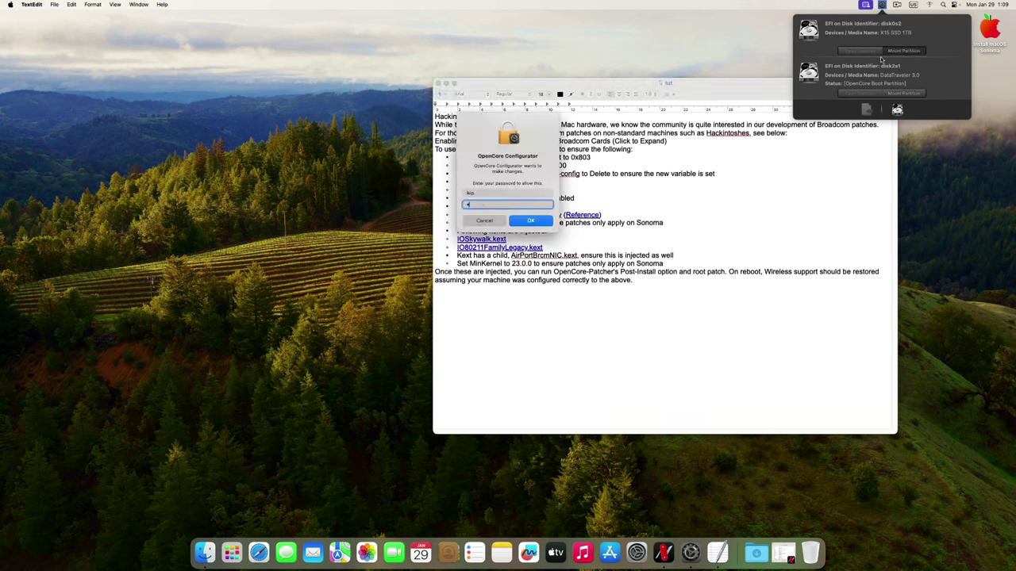
pyautogui.click(531, 220)
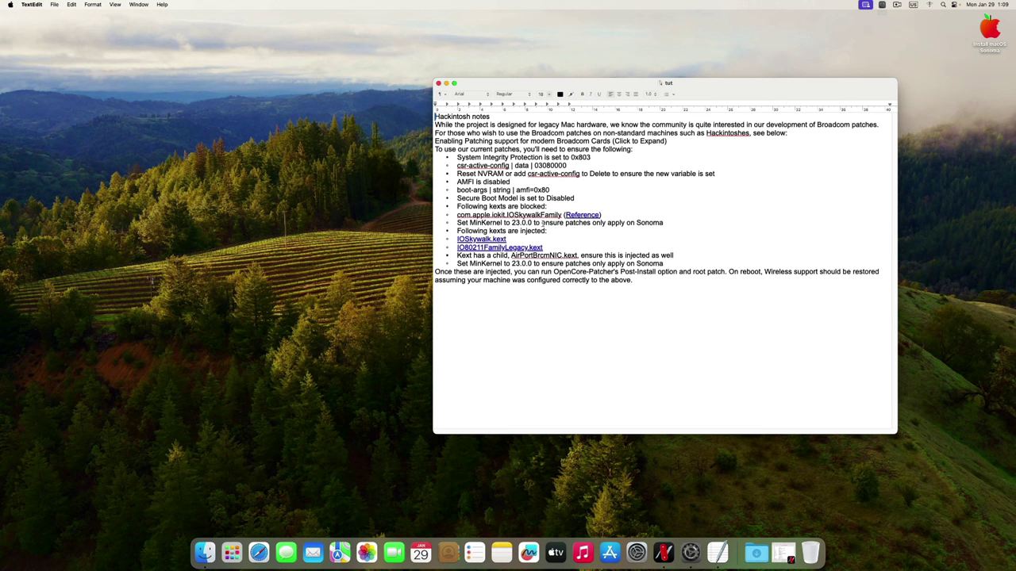
pyautogui.click(881, 4)
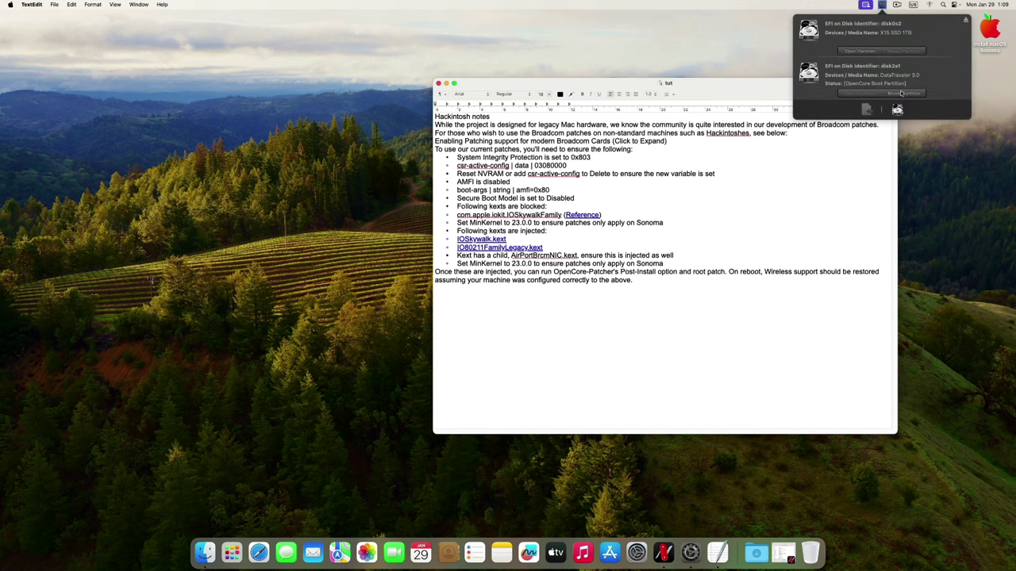
pyautogui.click(905, 93)
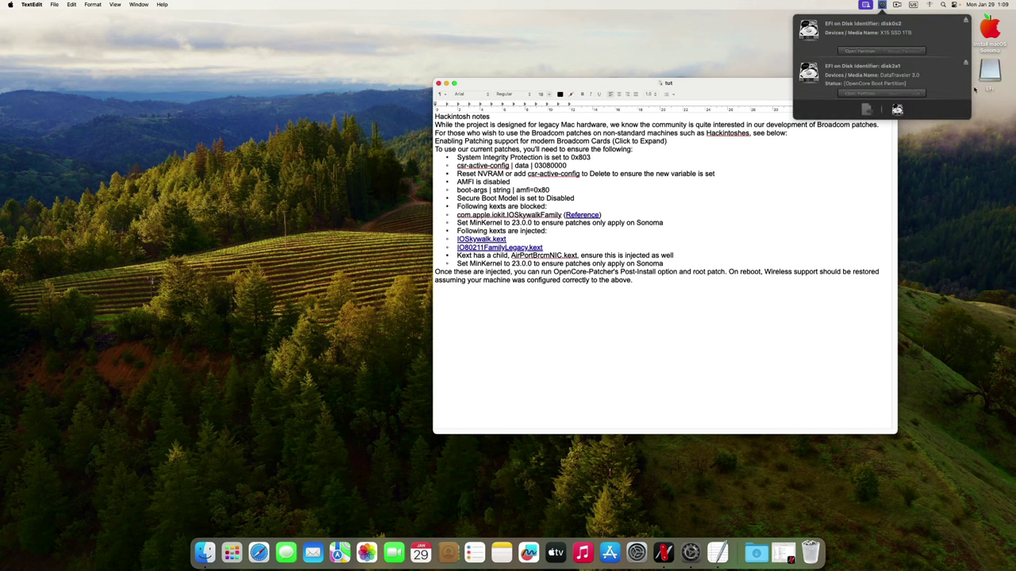
pyautogui.click(905, 95)
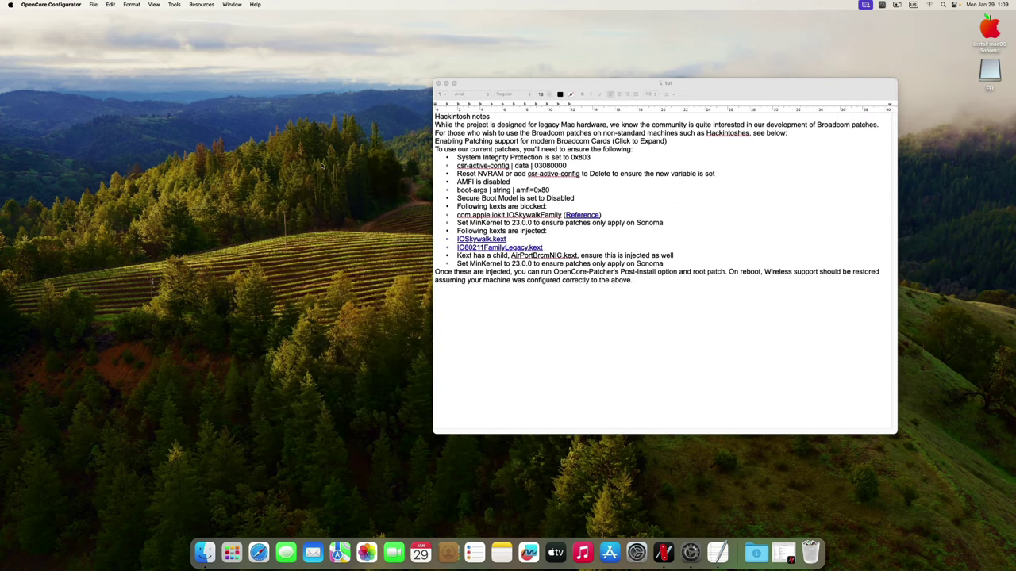
# Step: Copy the EFI folder from the USB's EFI volume onto the empty EFI partition
pyautogui.doubleClick(989, 72)
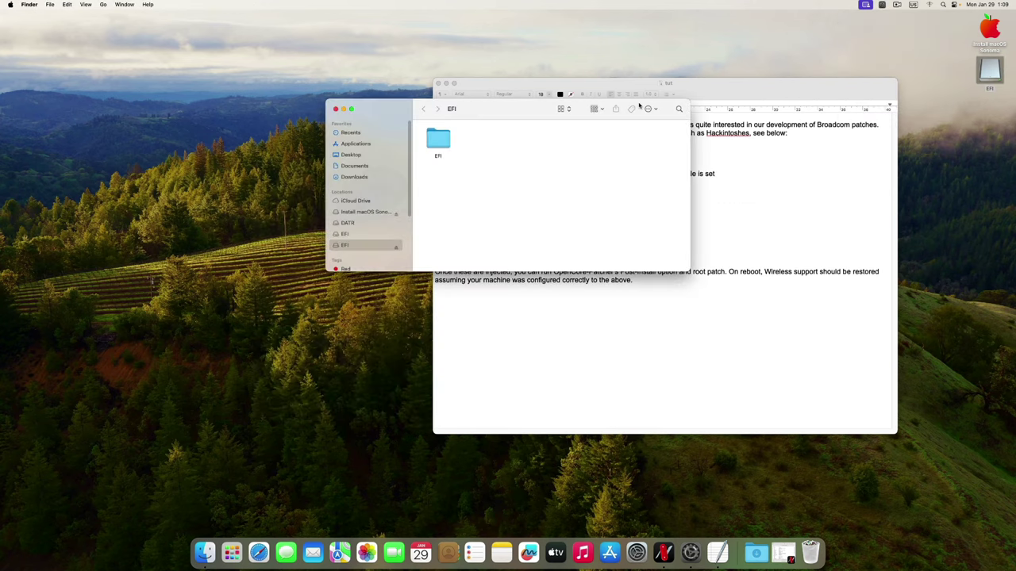
pyautogui.rightClick(442, 141)
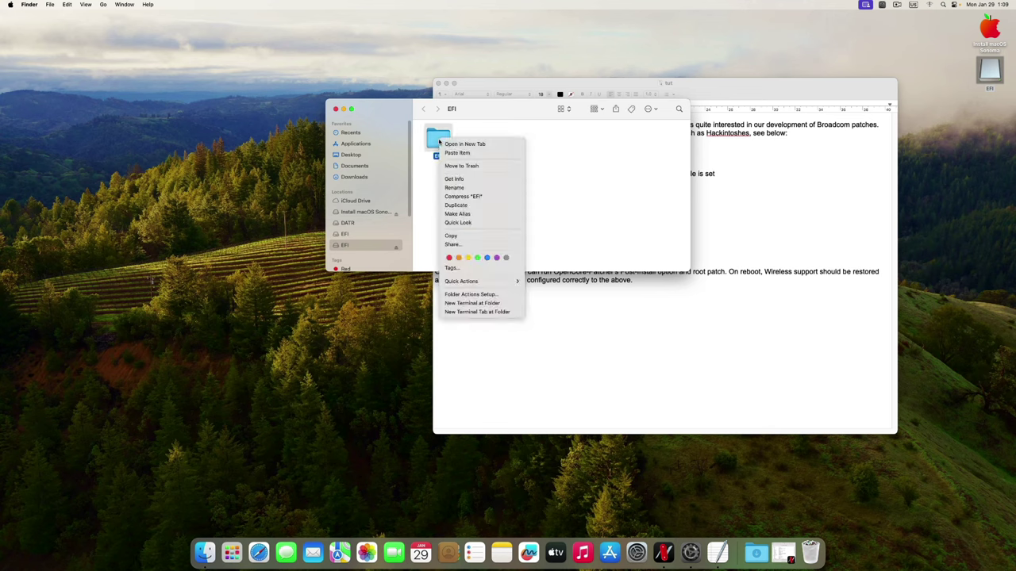
pyautogui.click(459, 235)
pyautogui.click(345, 234)
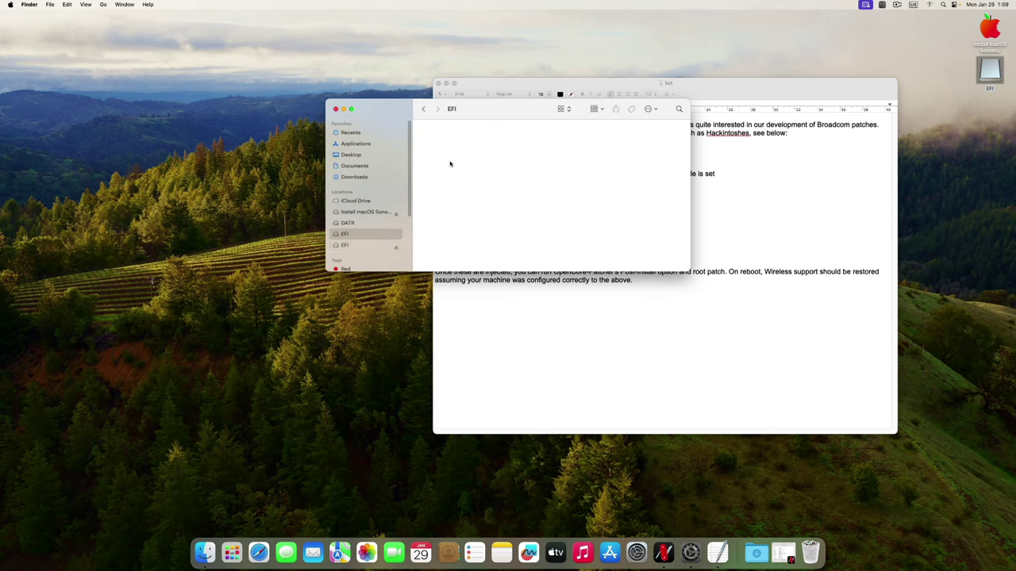
pyautogui.rightClick(468, 139)
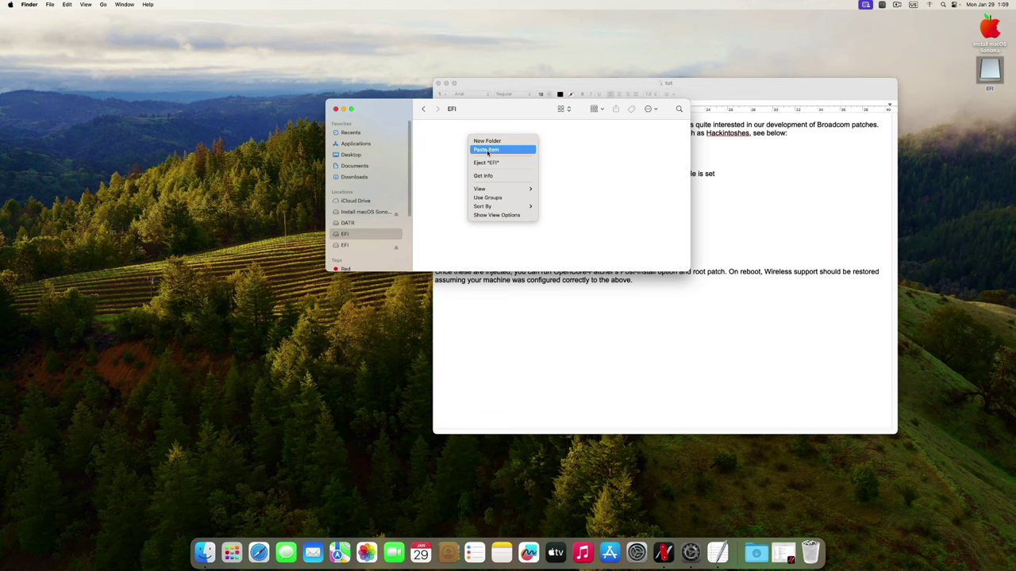
pyautogui.click(485, 150)
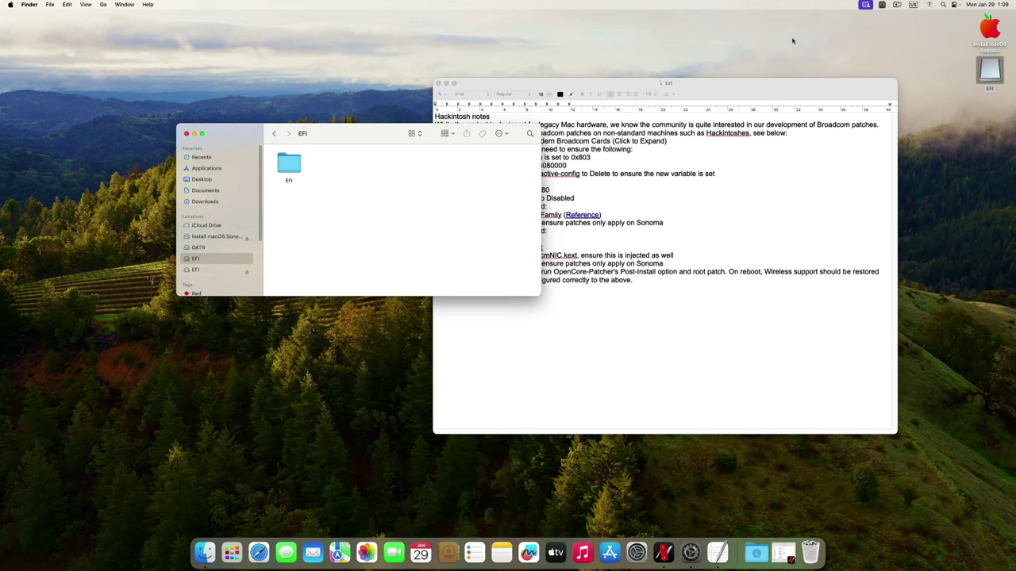
# Step: Unmount the USB drive's EFI partition and eject the Install macOS Sonoma disk
pyautogui.click(882, 5)
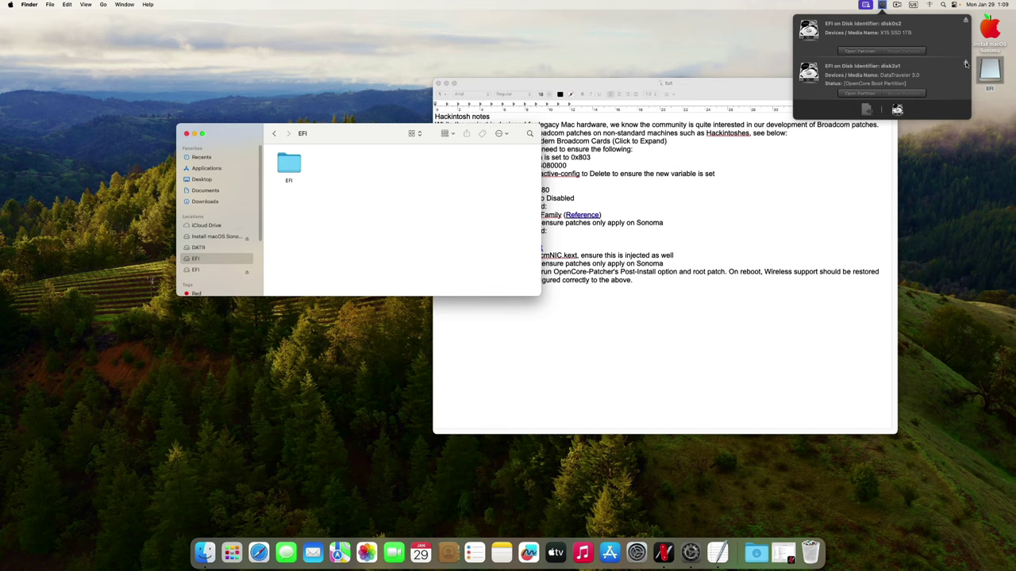
pyautogui.click(966, 64)
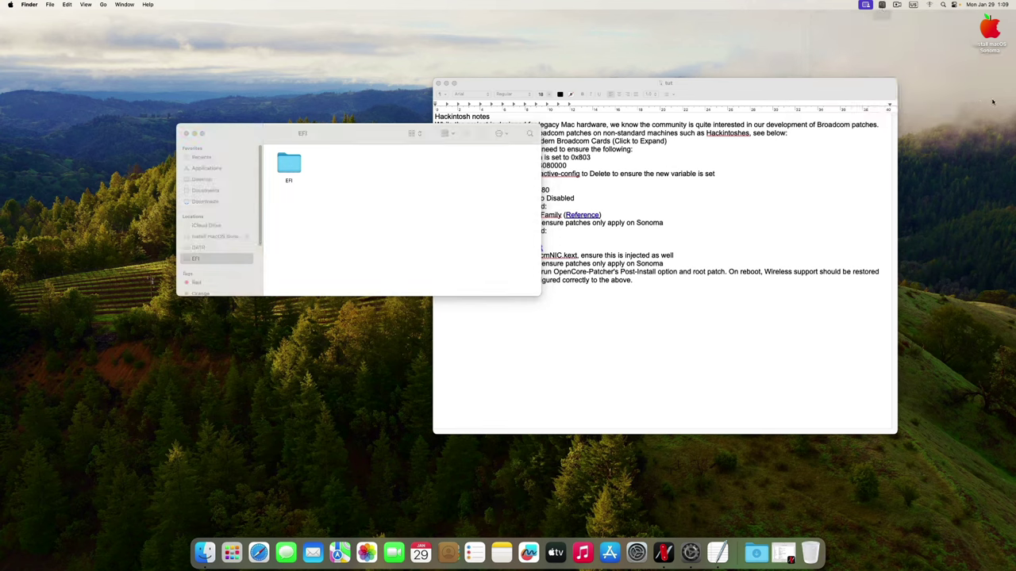
pyautogui.rightClick(989, 29)
pyautogui.click(937, 45)
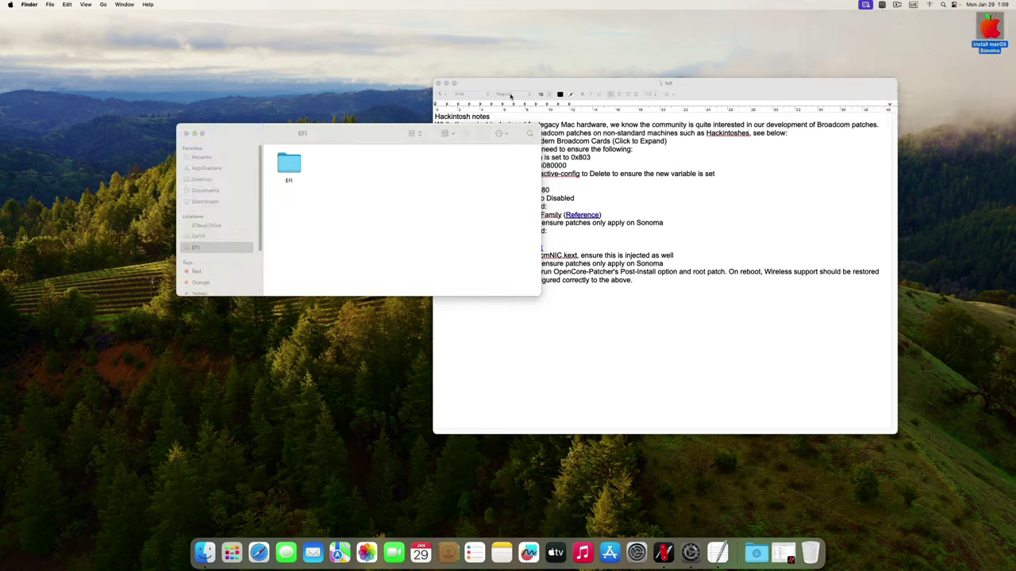
# Step: Open the EFI > OC folder on the mounted partition
pyautogui.moveTo(549, 89); pyautogui.dragTo(618, 83)
pyautogui.moveTo(359, 132); pyautogui.dragTo(274, 100)
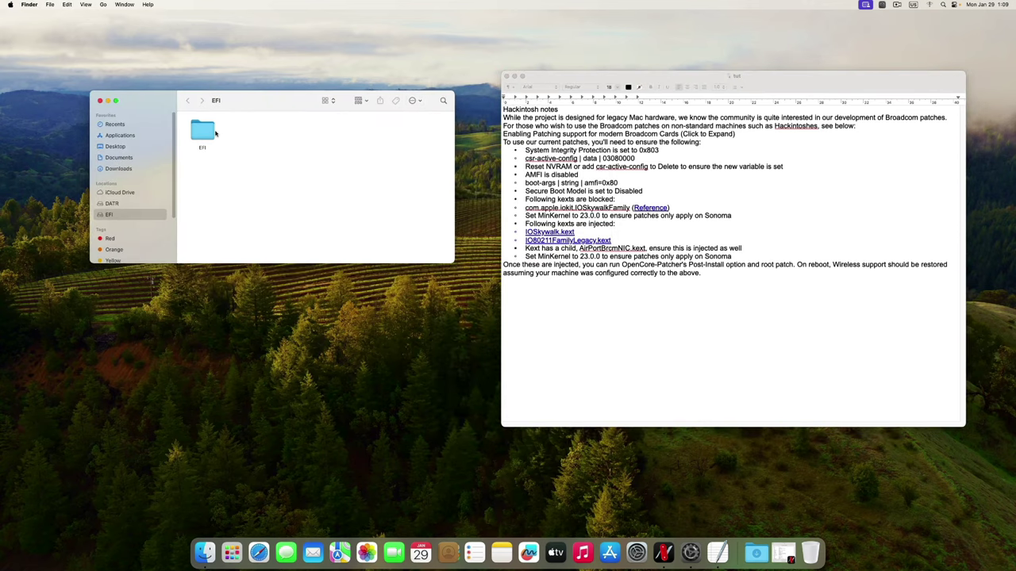
pyautogui.doubleClick(208, 132)
pyautogui.doubleClick(243, 131)
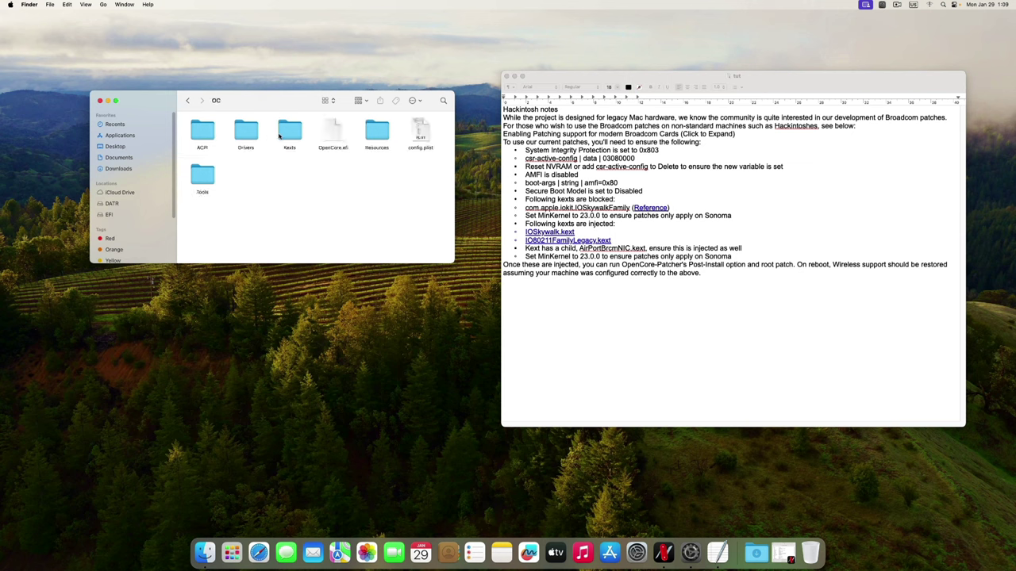
# Step: Open config.plist with OpenCore Configurator and arrange it beside the notes window
pyautogui.rightClick(421, 134)
pyautogui.moveTo(476, 148)
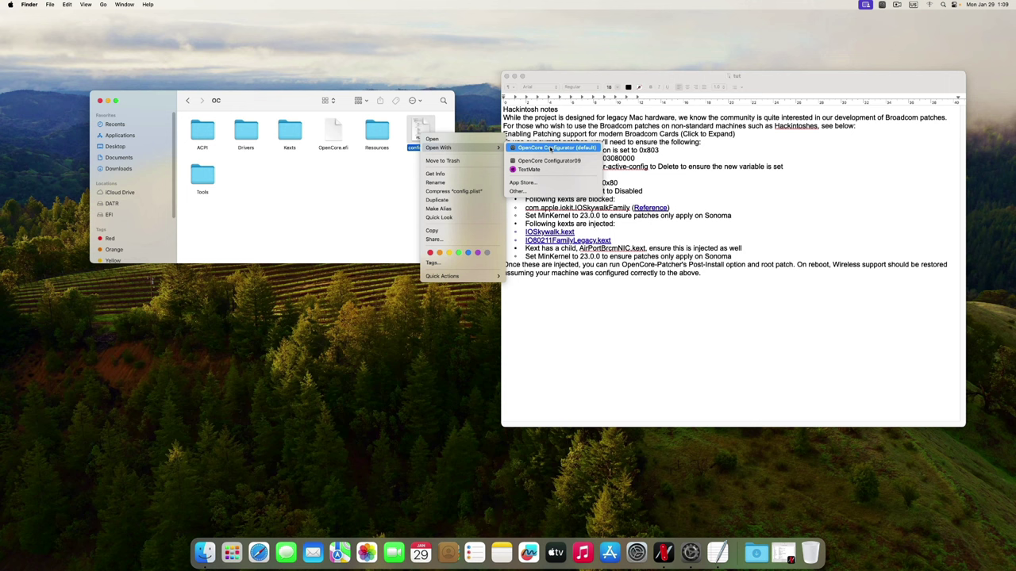
pyautogui.click(536, 149)
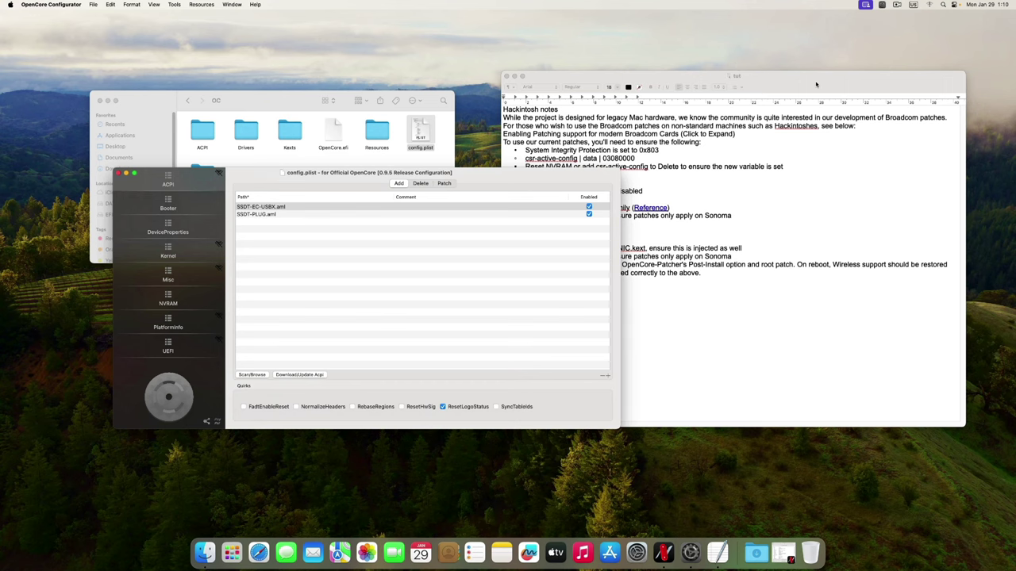
pyautogui.moveTo(816, 84); pyautogui.dragTo(870, 70)
pyautogui.moveTo(469, 173); pyautogui.dragTo(397, 113)
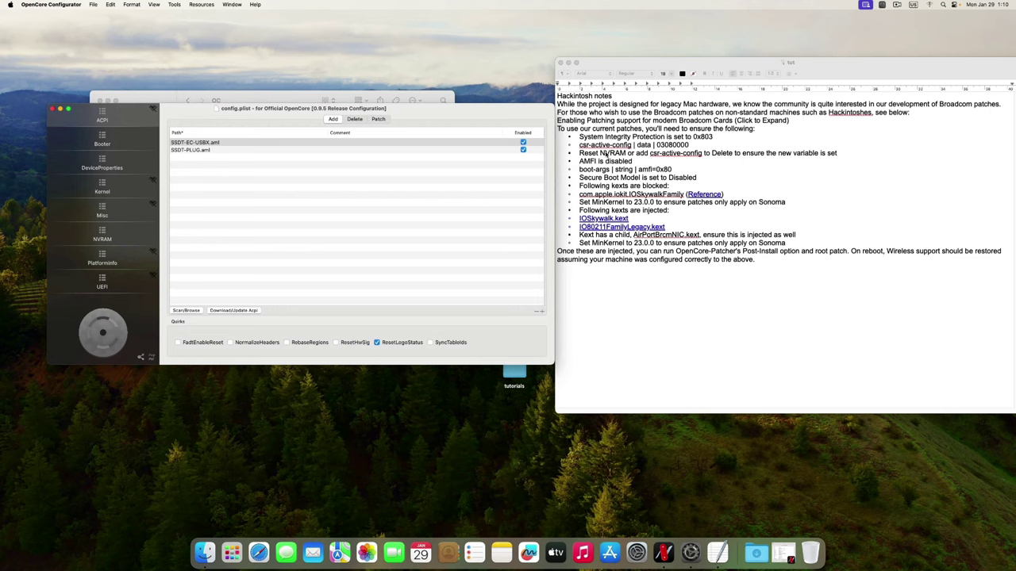
# Step: Copy the csr-active-config value 03080000 from the TextEdit notes
pyautogui.click(714, 137)
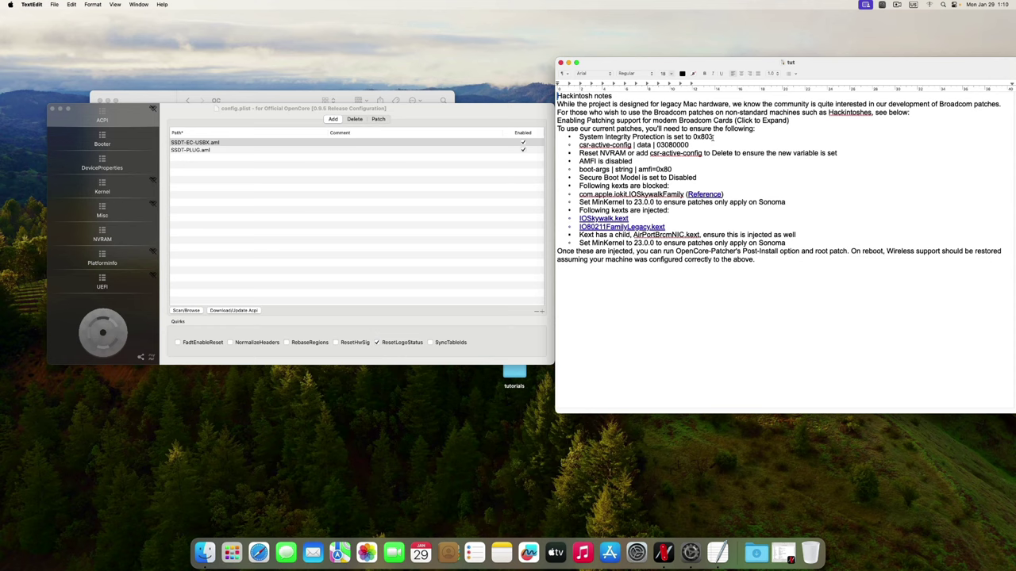
pyautogui.moveTo(713, 137); pyautogui.dragTo(692, 138)
pyautogui.moveTo(693, 146); pyautogui.dragTo(658, 146)
pyautogui.rightClick(669, 145)
pyautogui.click(699, 193)
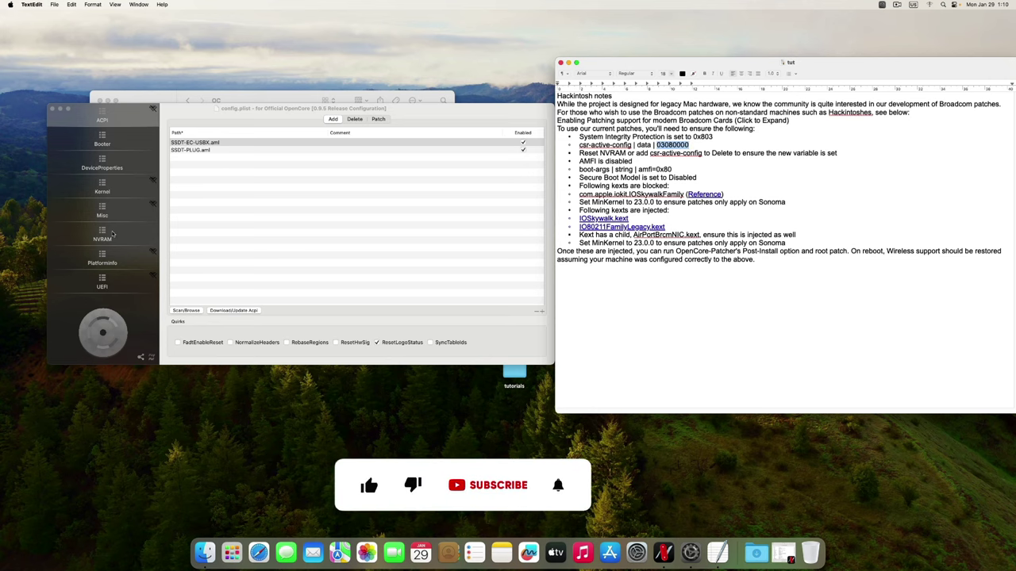
# Step: In NVRAM > Add, set csr-active-config to the pasted value 03080000
pyautogui.click(113, 233)
pyautogui.click(123, 235)
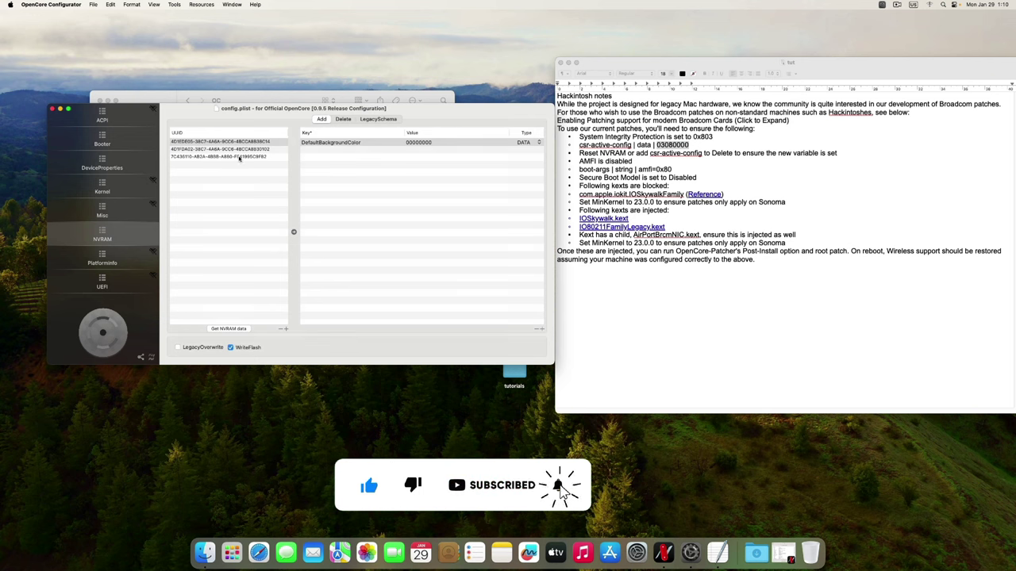
pyautogui.click(239, 157)
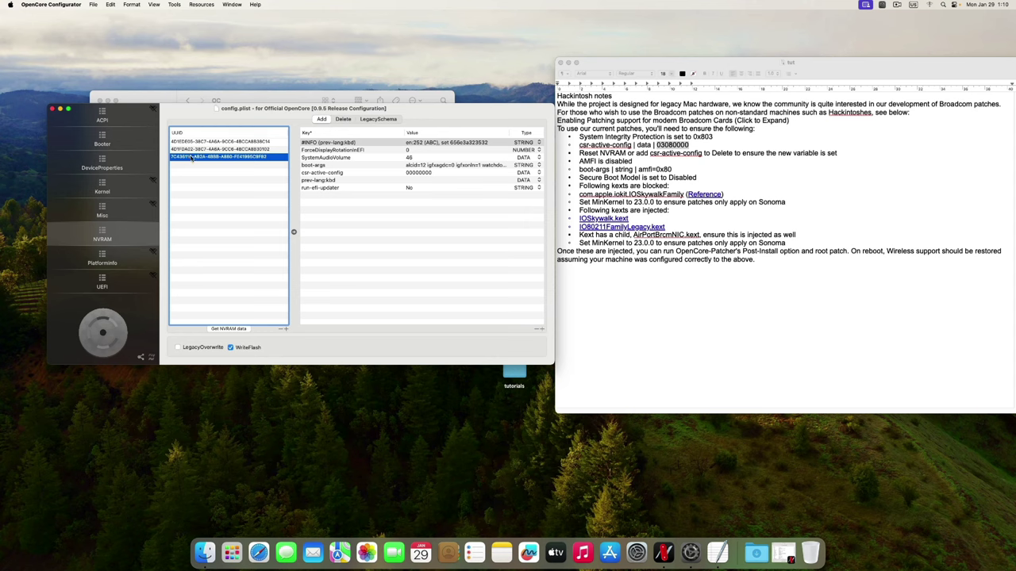
pyautogui.click(319, 174)
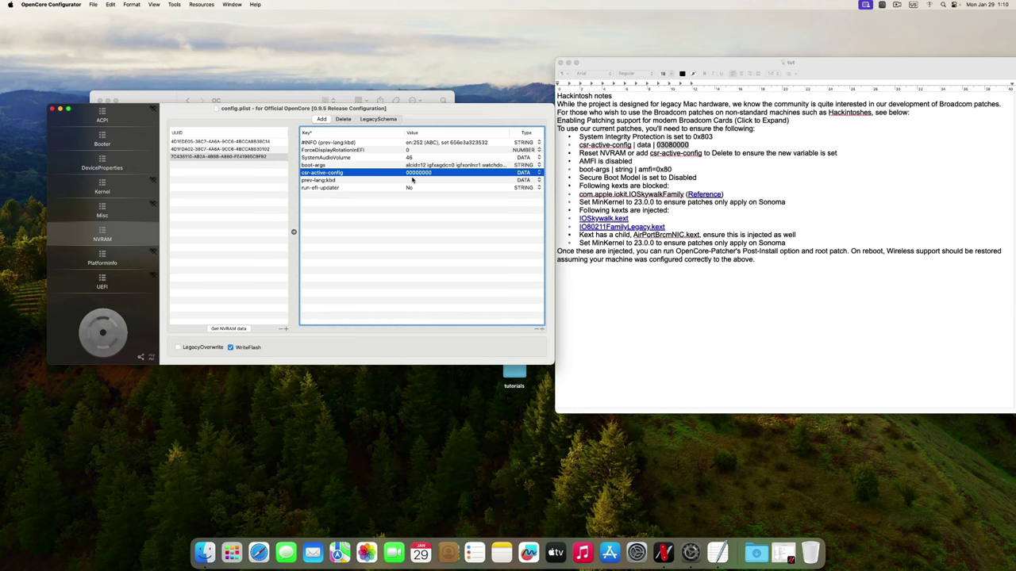
pyautogui.doubleClick(418, 173)
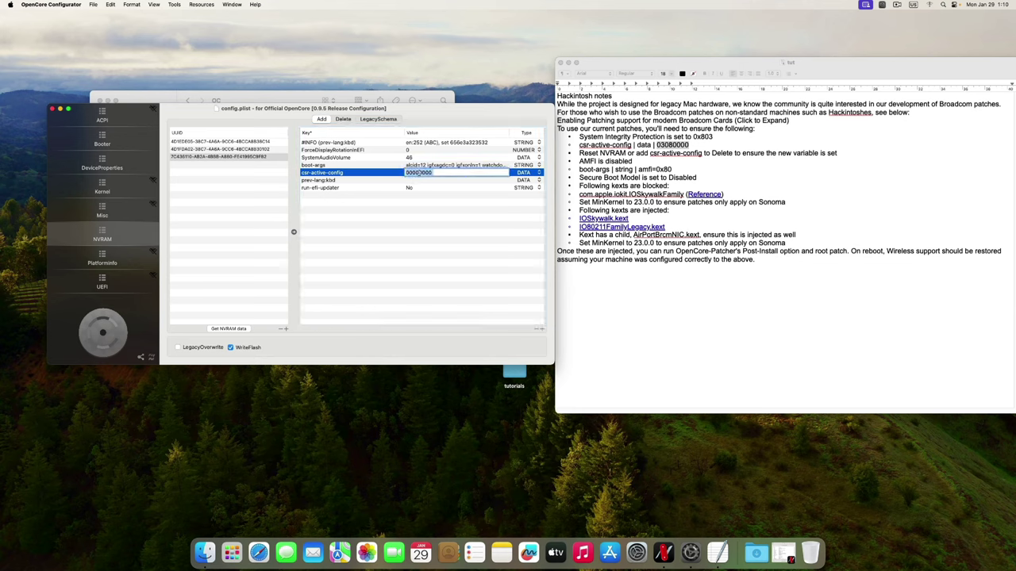
pyautogui.press('super+v')
pyautogui.click(376, 175)
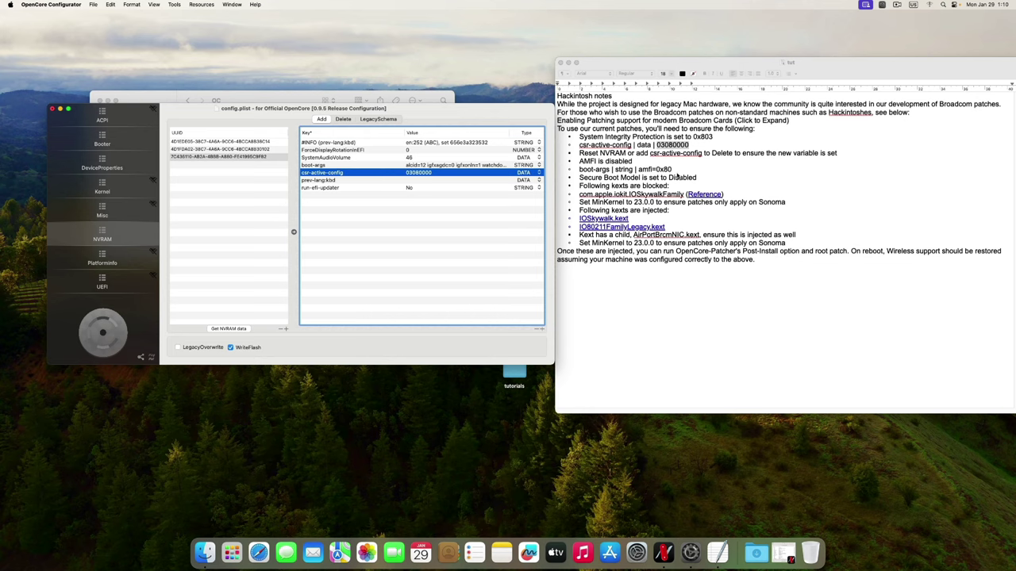
# Step: Copy amfi=0x80 from the notes and append it to the end of boot-args
pyautogui.click(674, 170)
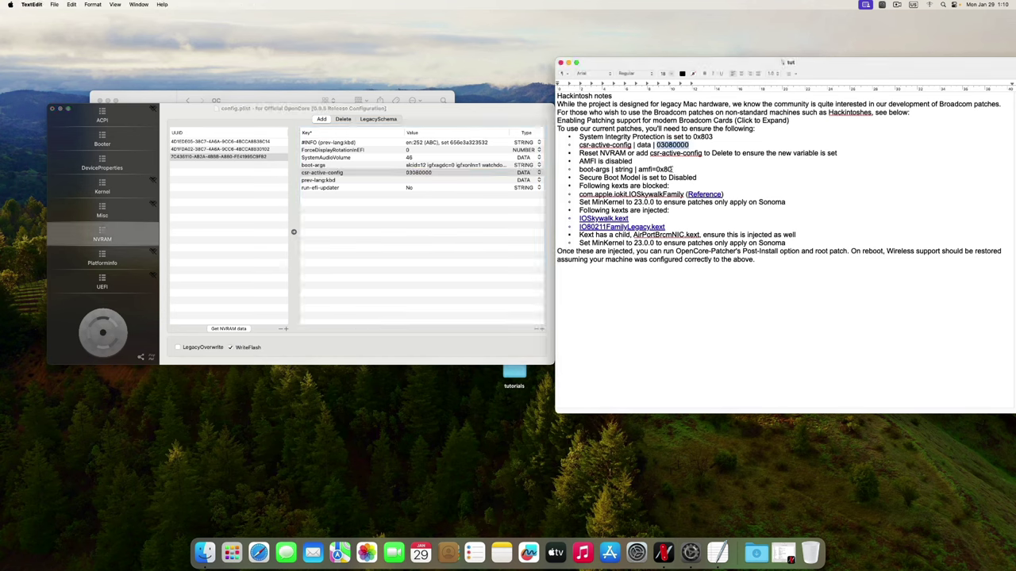
pyautogui.moveTo(672, 169); pyautogui.dragTo(635, 169)
pyautogui.rightClick(649, 168)
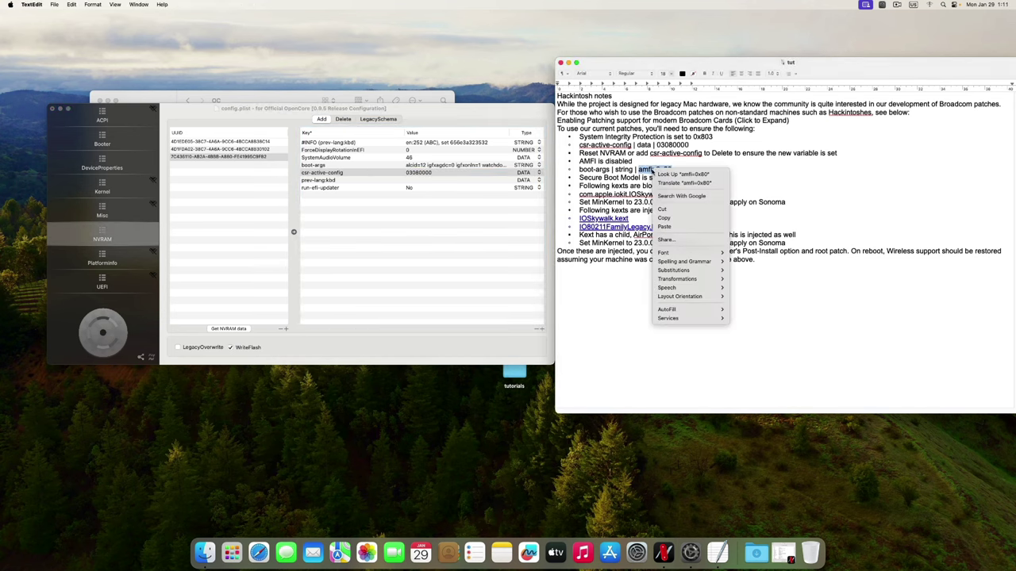
pyautogui.click(665, 220)
pyautogui.click(444, 165)
pyautogui.click(445, 165)
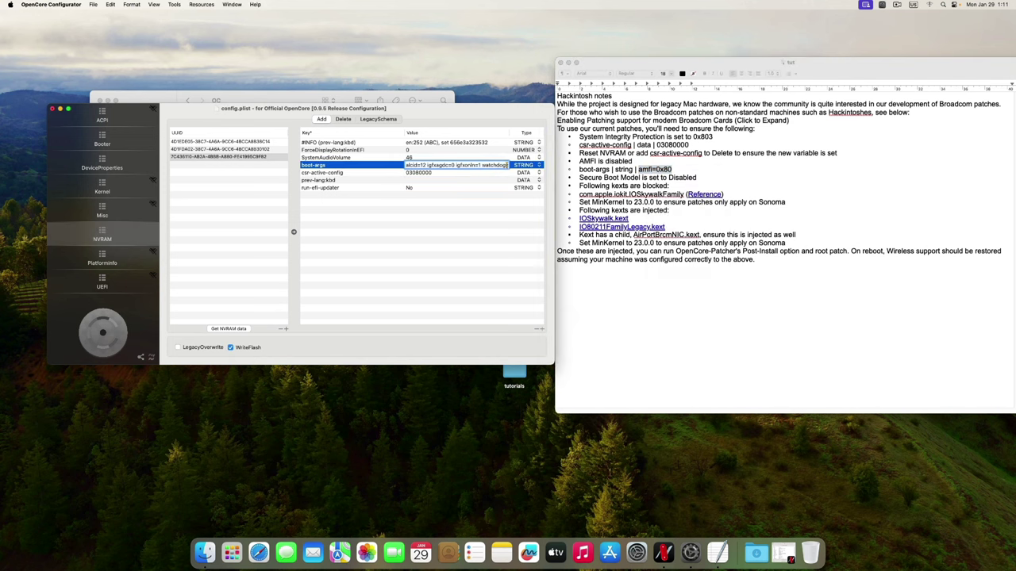
pyautogui.moveTo(406, 165); pyautogui.dragTo(547, 165)
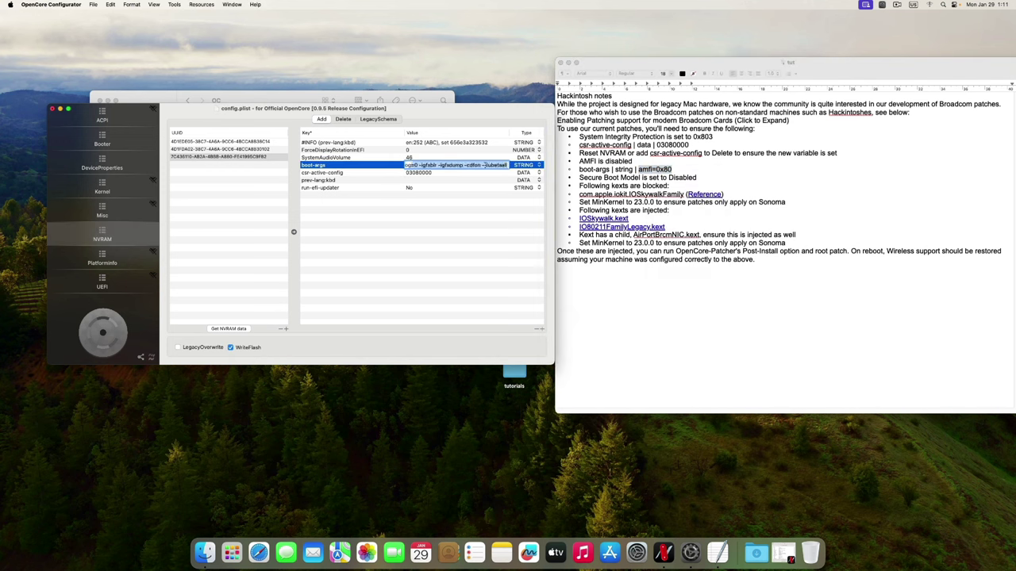
pyautogui.click(505, 165)
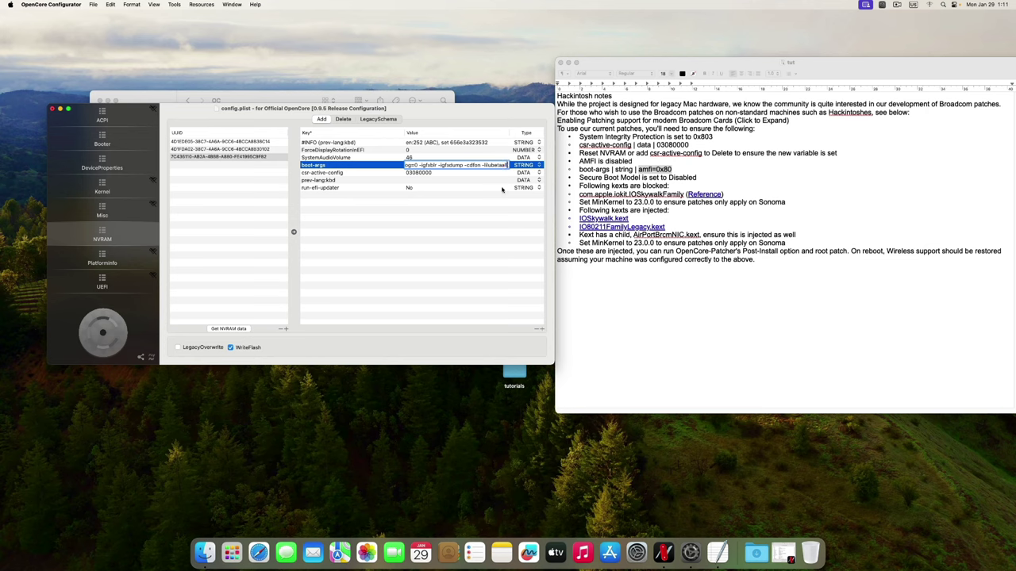
pyautogui.write('l')
pyautogui.press('super+v')
pyautogui.press('Return')
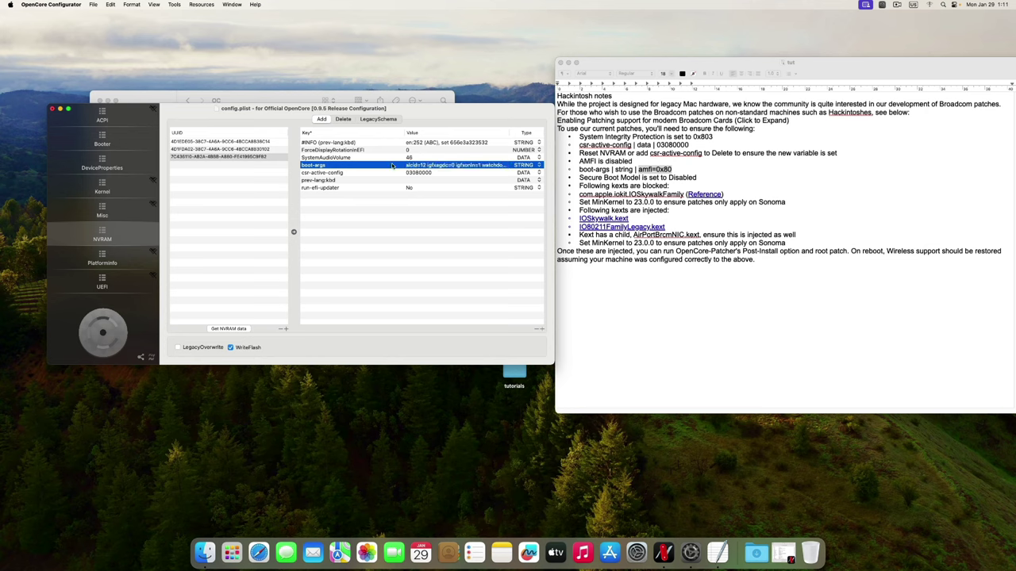
# Step: Under Misc > Security, switch SecureBootModel from Default to Disabled
pyautogui.click(696, 195)
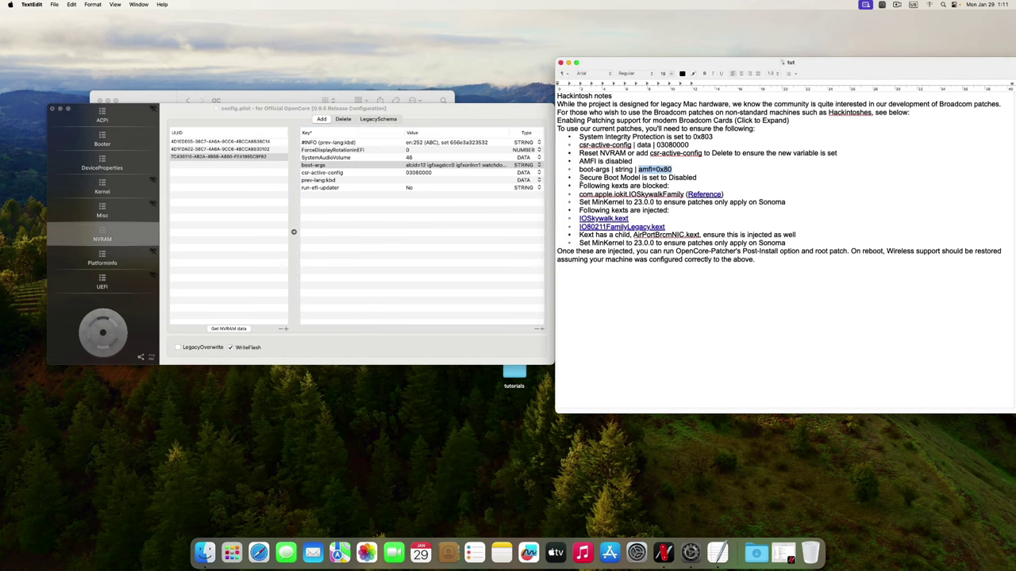
pyautogui.moveTo(580, 178); pyautogui.dragTo(694, 178)
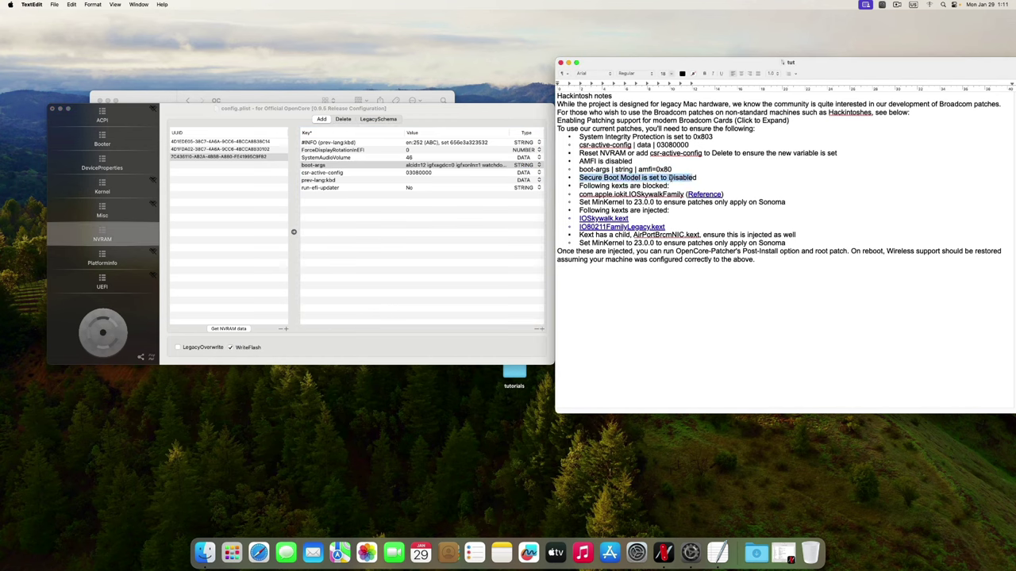
pyautogui.click(111, 213)
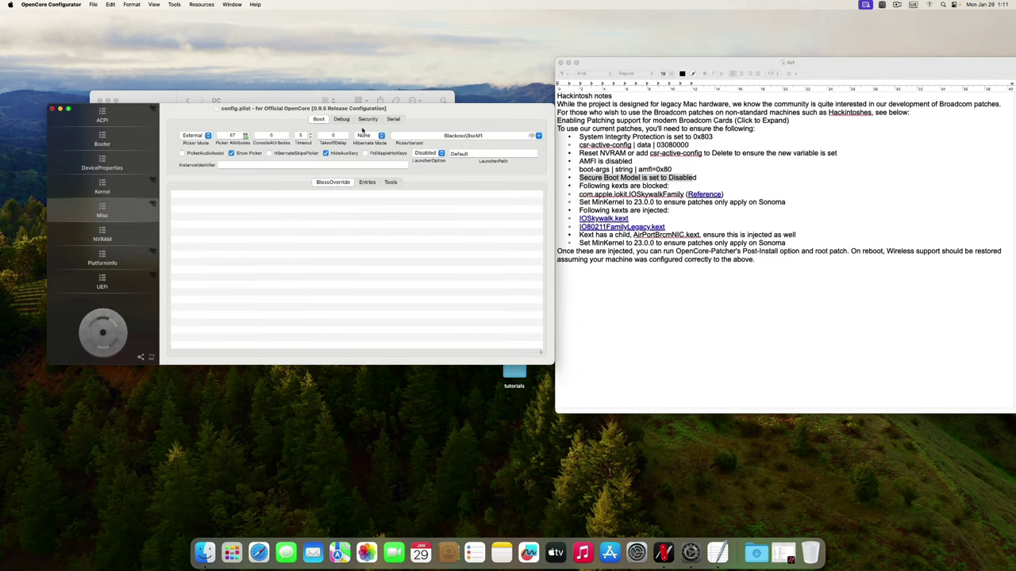
pyautogui.click(370, 119)
pyautogui.click(459, 136)
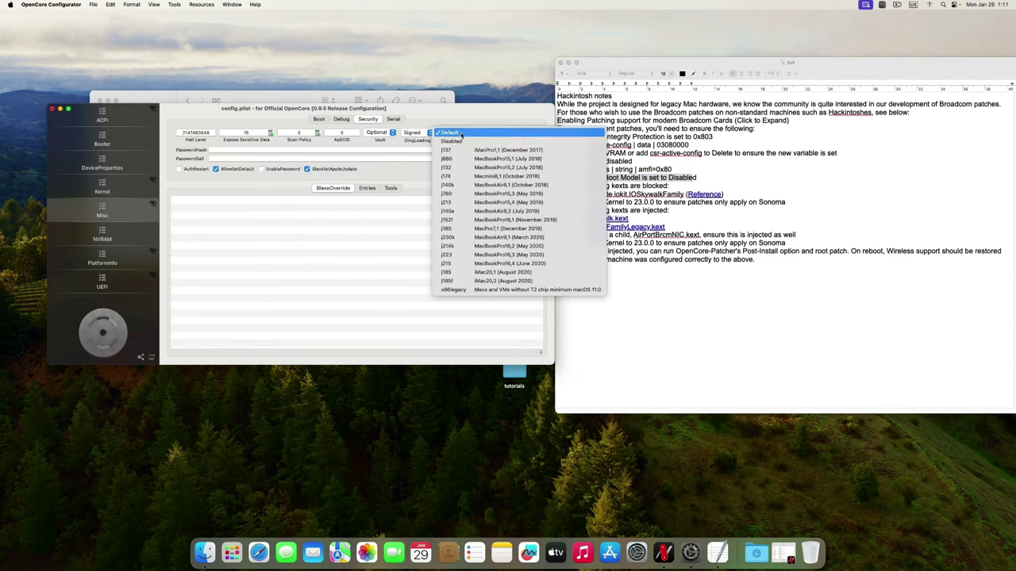
pyautogui.click(455, 137)
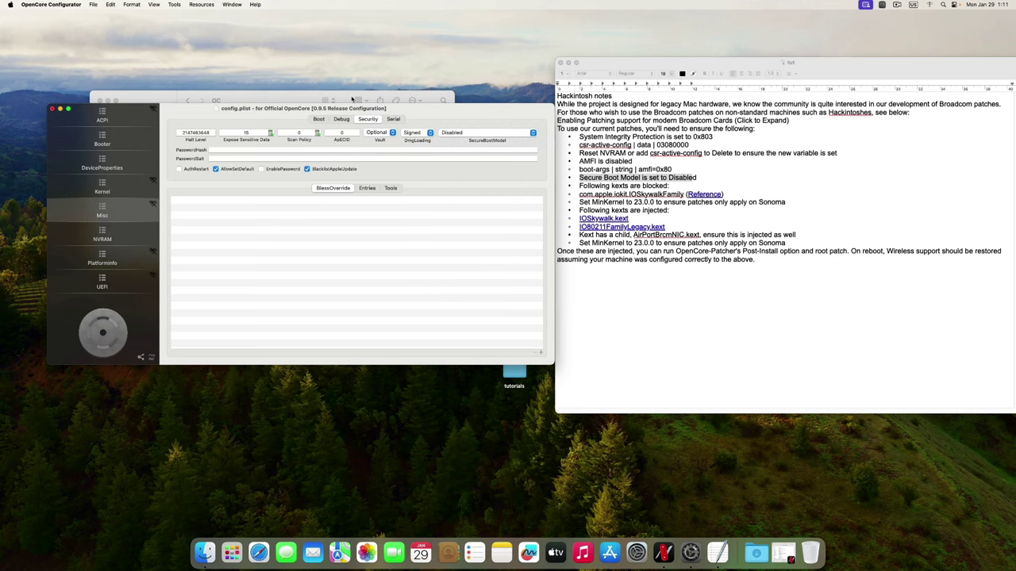
pyautogui.moveTo(335, 111); pyautogui.dragTo(355, 185)
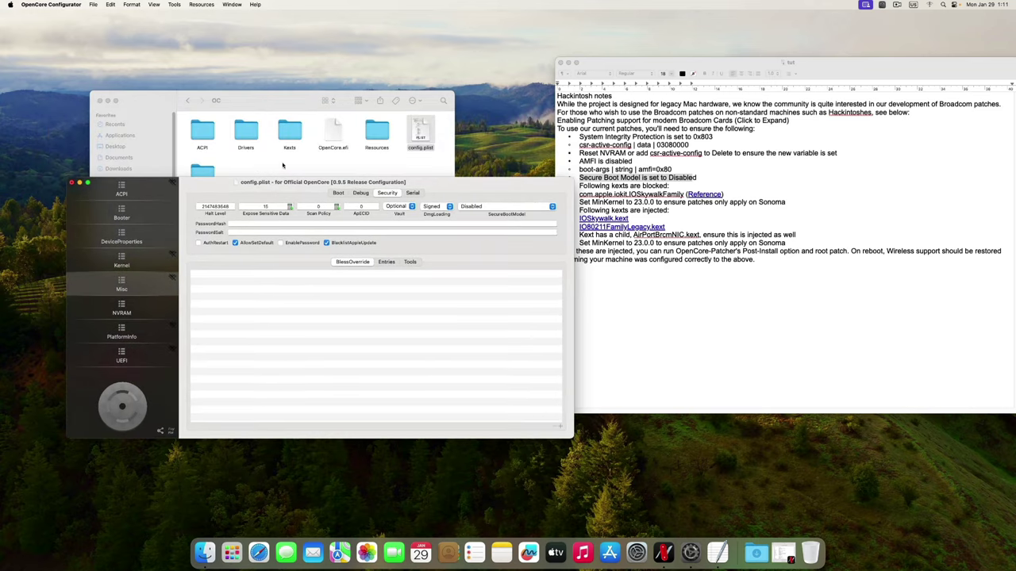
# Step: Rearrange the windows and copy com.apple.iokit.IOSkywalkFamily from the TextEdit notes
pyautogui.moveTo(299, 105); pyautogui.dragTo(286, 72)
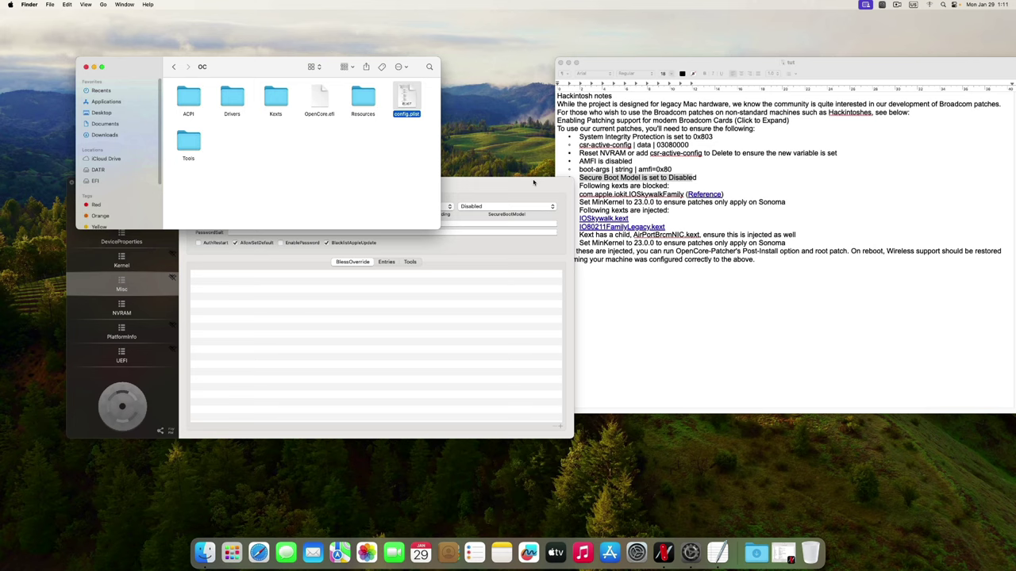
pyautogui.moveTo(533, 182); pyautogui.dragTo(556, 227)
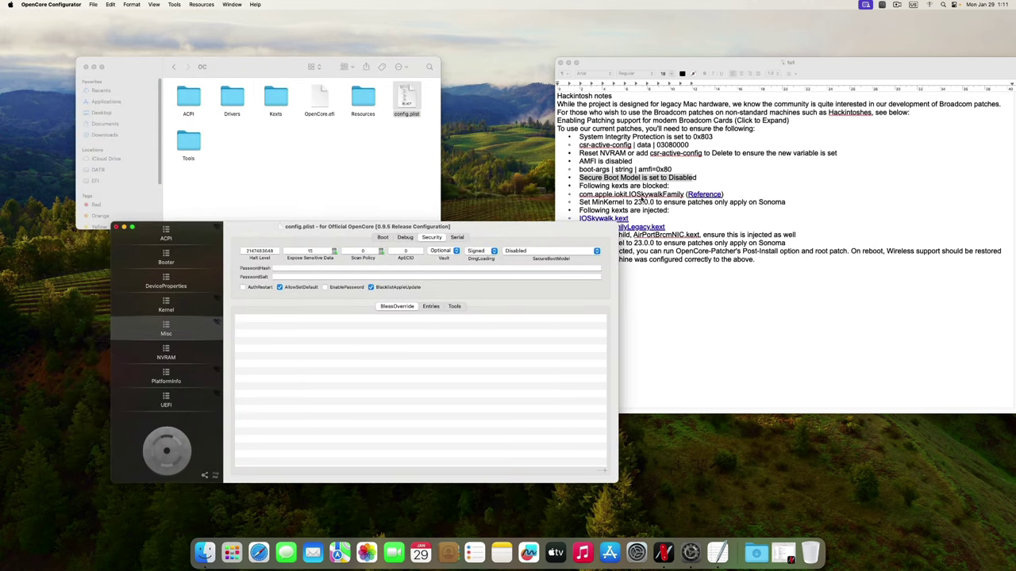
pyautogui.click(579, 194)
pyautogui.moveTo(579, 194); pyautogui.dragTo(681, 195)
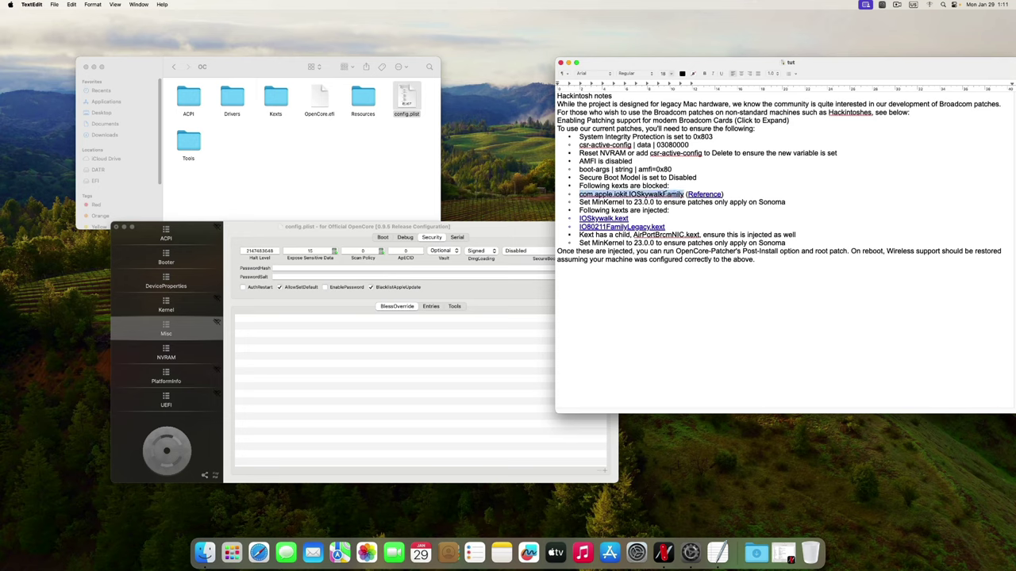
pyautogui.rightClick(671, 195)
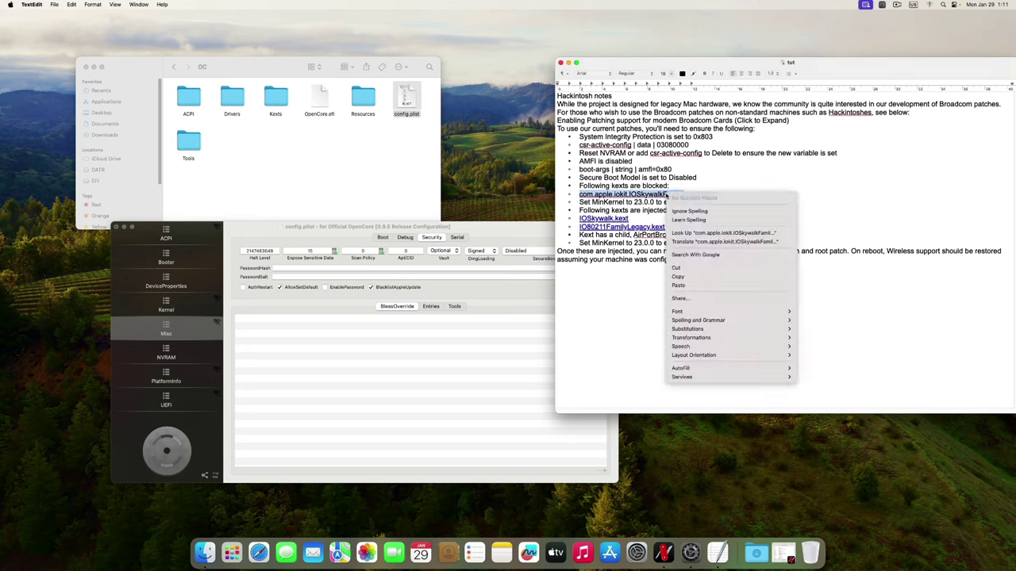
pyautogui.click(687, 277)
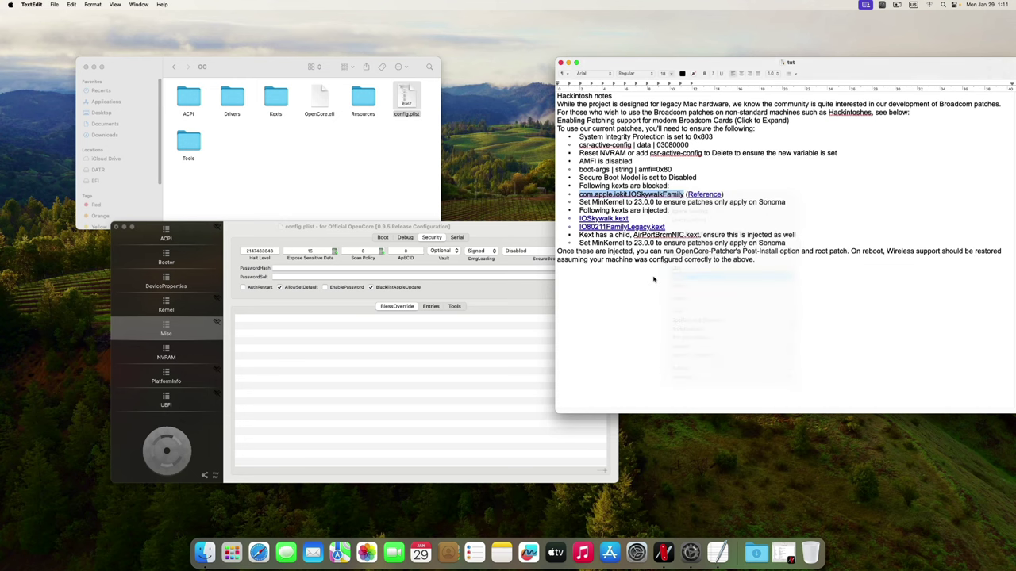
pyautogui.click(180, 302)
pyautogui.click(170, 280)
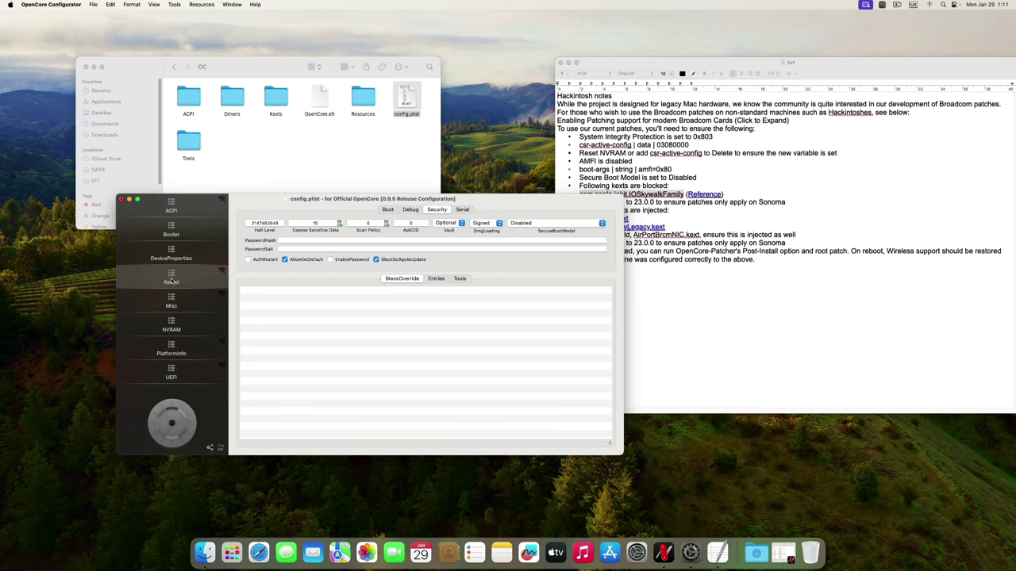
# Step: In Kernel > Block, replace the AppleTyMCEDriver entry with a new com.apple.iokit.IOSkywalkFamily entry
pyautogui.click(413, 209)
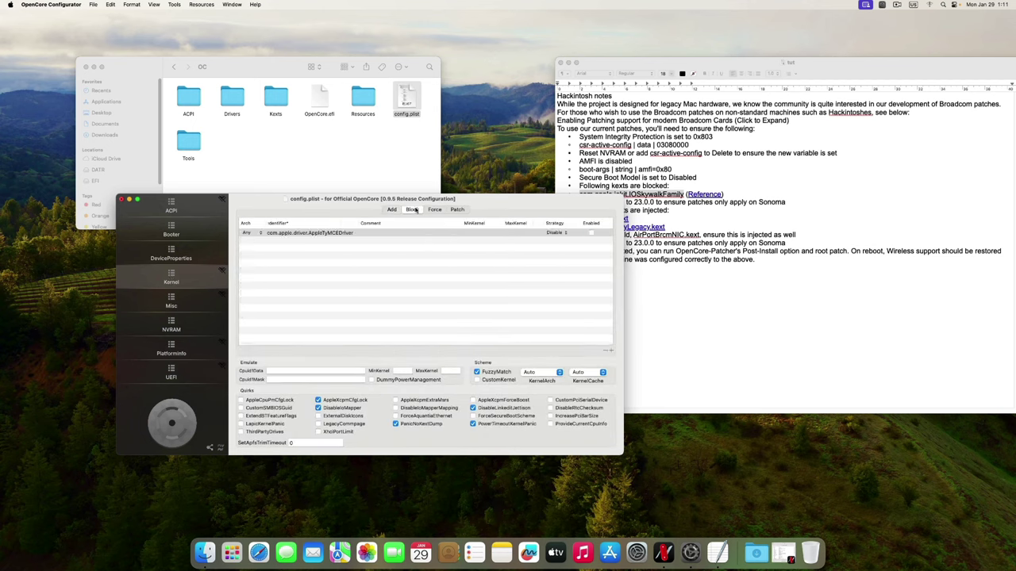
pyautogui.click(608, 352)
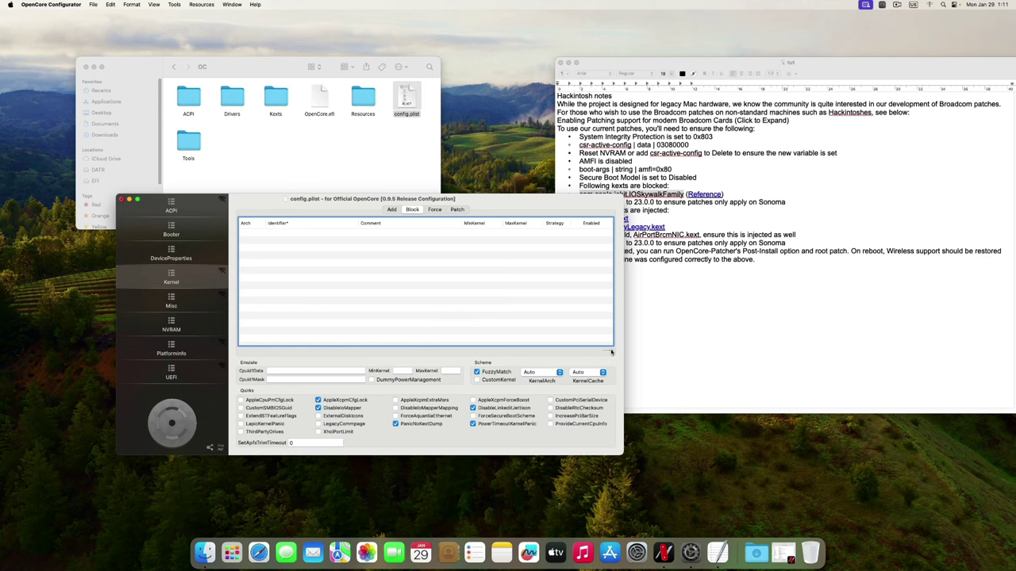
pyautogui.click(611, 352)
pyautogui.click(284, 232)
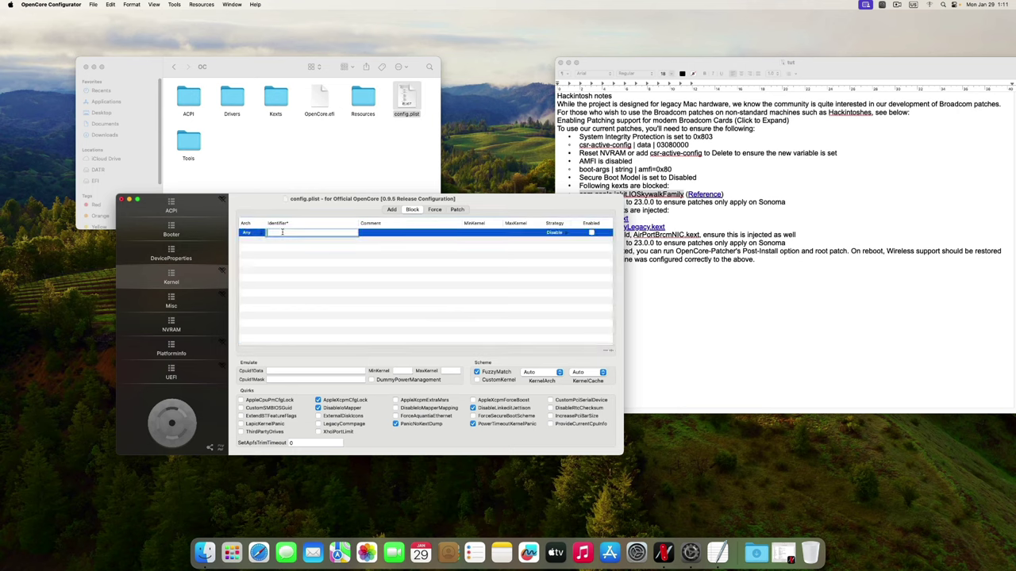
pyautogui.rightClick(282, 231)
pyautogui.click(297, 256)
pyautogui.moveTo(464, 199); pyautogui.dragTo(477, 233)
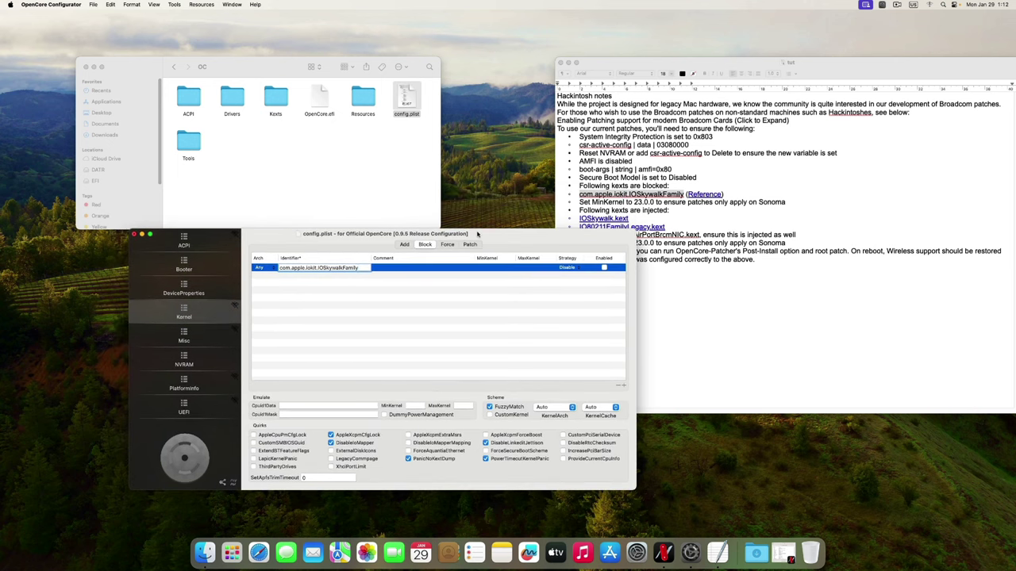
# Step: Give the entry comment 'Downgrade IOSkywalk', MinKernel 23.0.0, strategy Exclude, and enable it
pyautogui.click(392, 267)
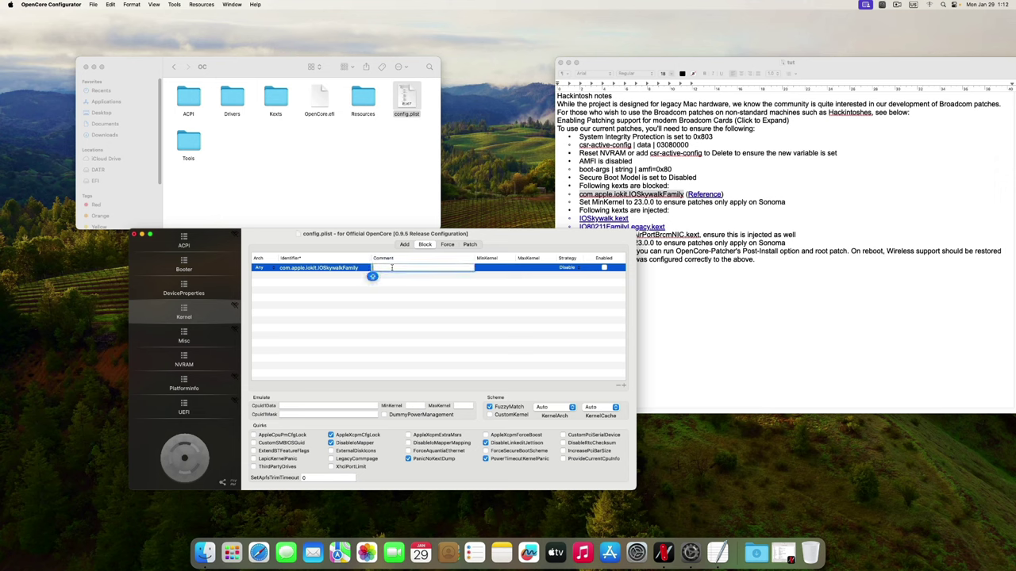
pyautogui.write('Downgrade IOSkywalk')
pyautogui.click(489, 268)
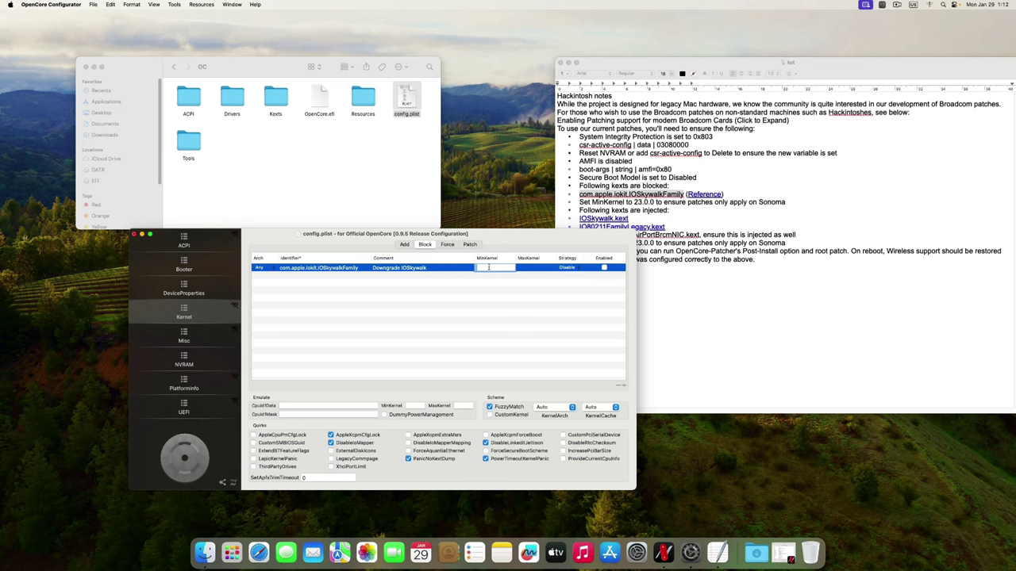
pyautogui.write('23.0.0')
pyautogui.moveTo(561, 238); pyautogui.dragTo(566, 250)
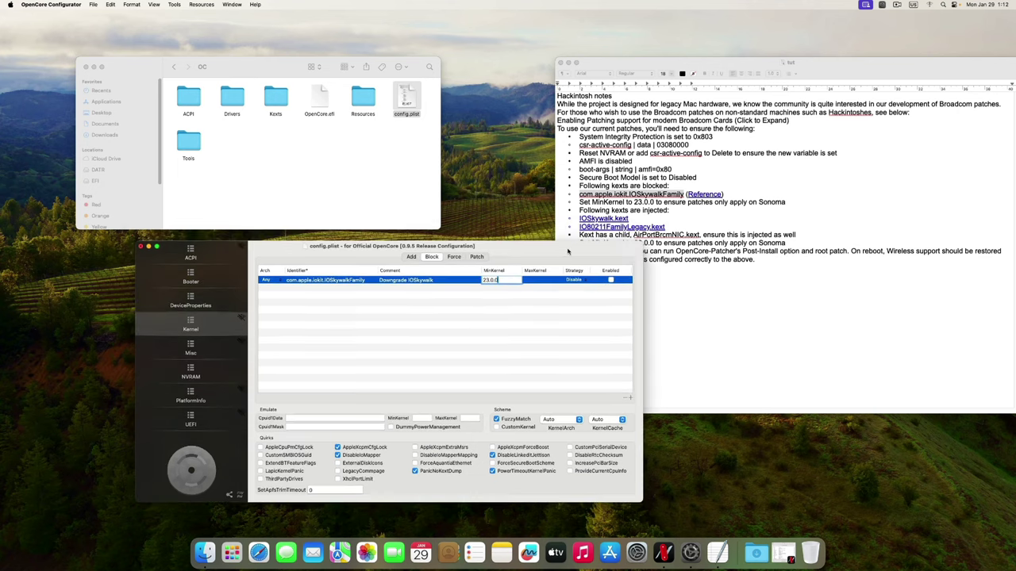
pyautogui.press('Return')
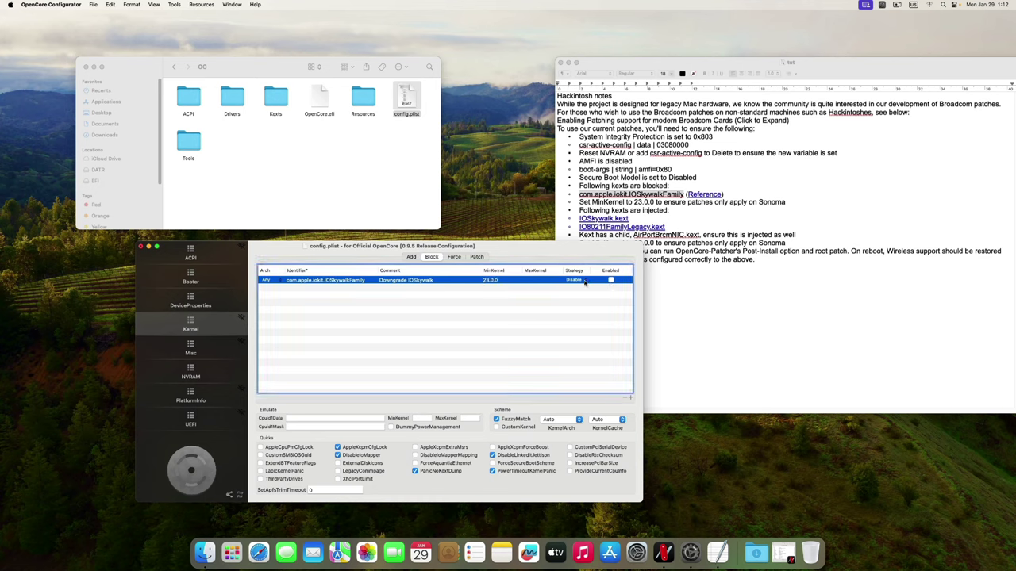
pyautogui.click(581, 284)
pyautogui.click(580, 296)
pyautogui.click(610, 281)
pyautogui.moveTo(515, 250); pyautogui.dragTo(416, 202)
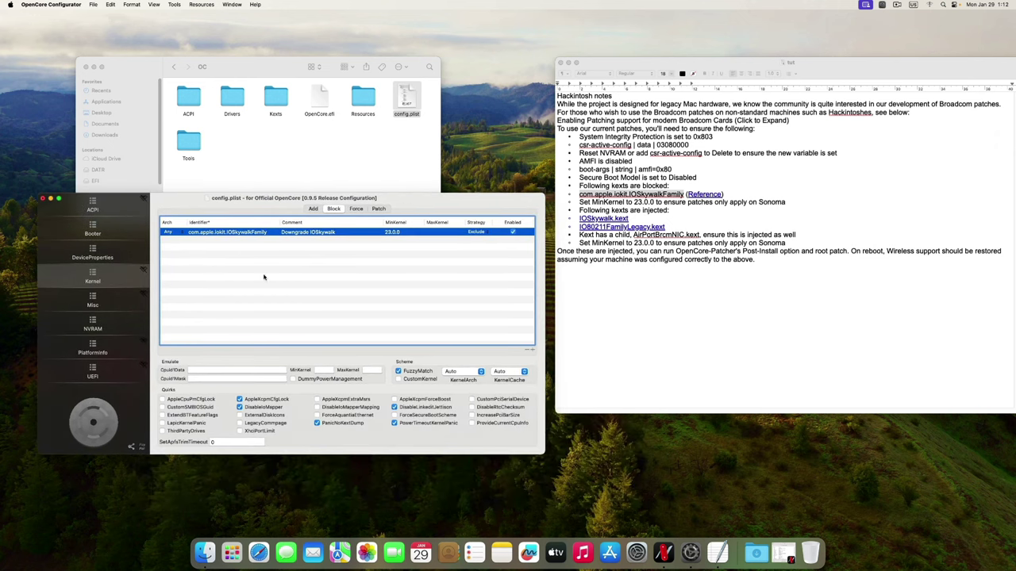
pyautogui.moveTo(219, 207); pyautogui.dragTo(234, 151)
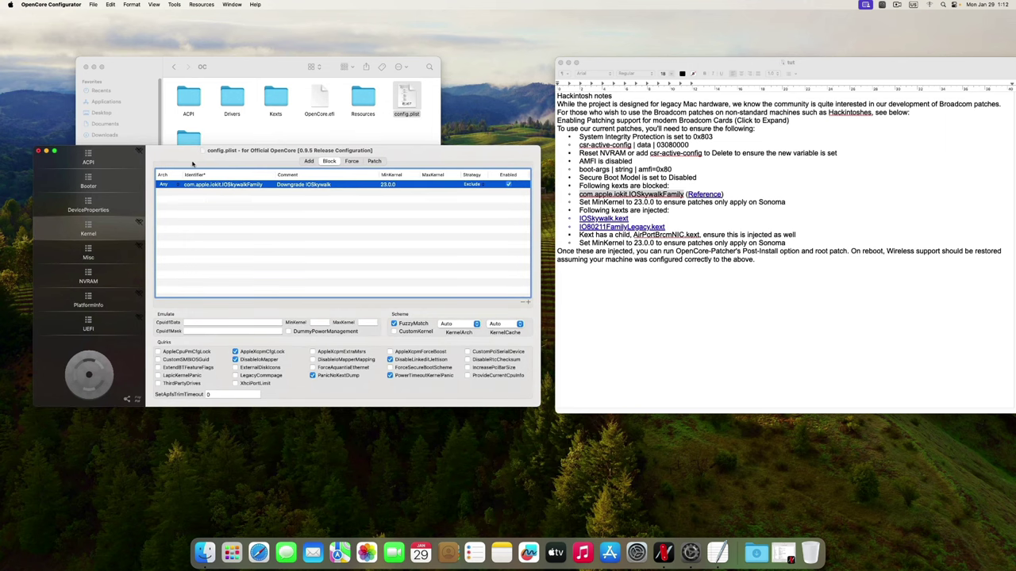
# Step: Tuck away the notes and open the OC Kexts folder beside the desktop tutorials folder
pyautogui.click(92, 5)
pyautogui.click(162, 72)
pyautogui.moveTo(734, 61); pyautogui.dragTo(729, 53)
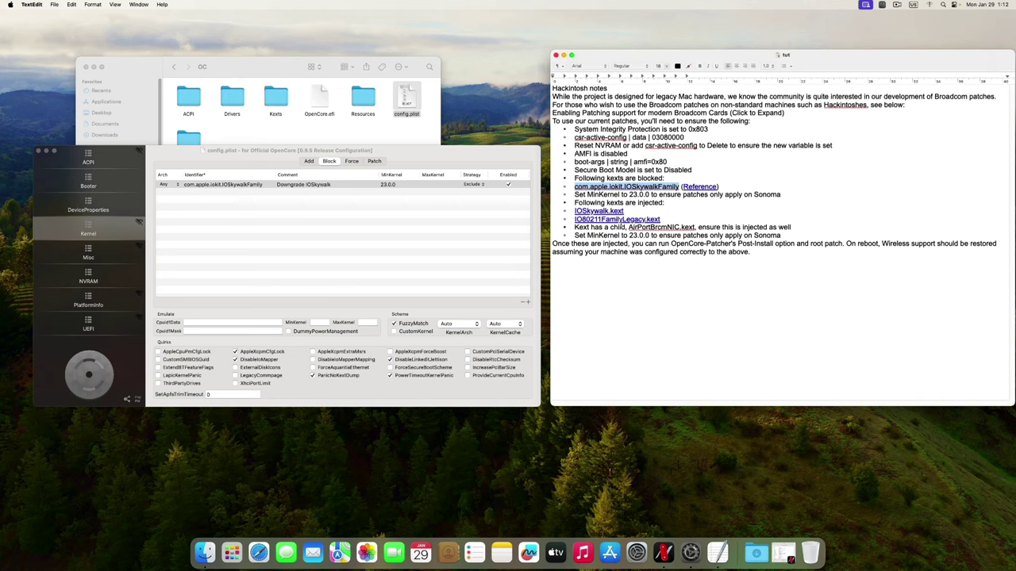
pyautogui.click(564, 56)
pyautogui.click(456, 151)
pyautogui.moveTo(457, 151); pyautogui.dragTo(844, 74)
pyautogui.doubleClick(277, 109)
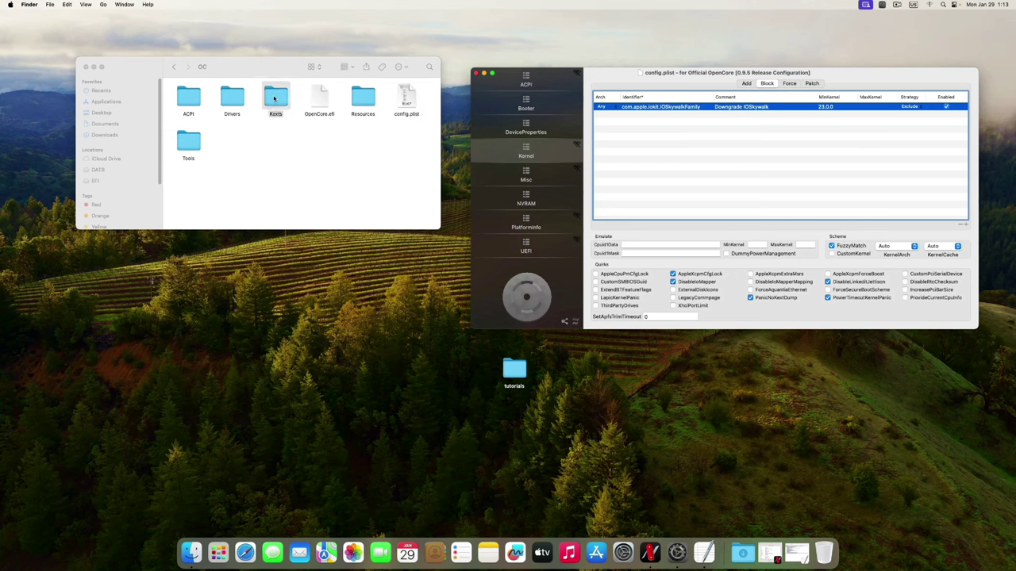
pyautogui.moveTo(286, 70); pyautogui.dragTo(246, 59)
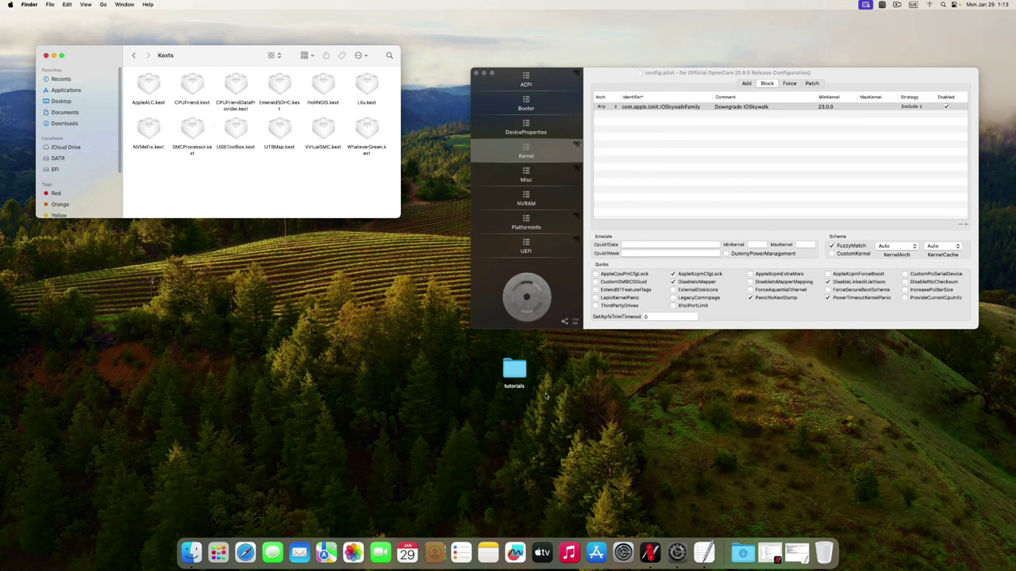
pyautogui.doubleClick(525, 367)
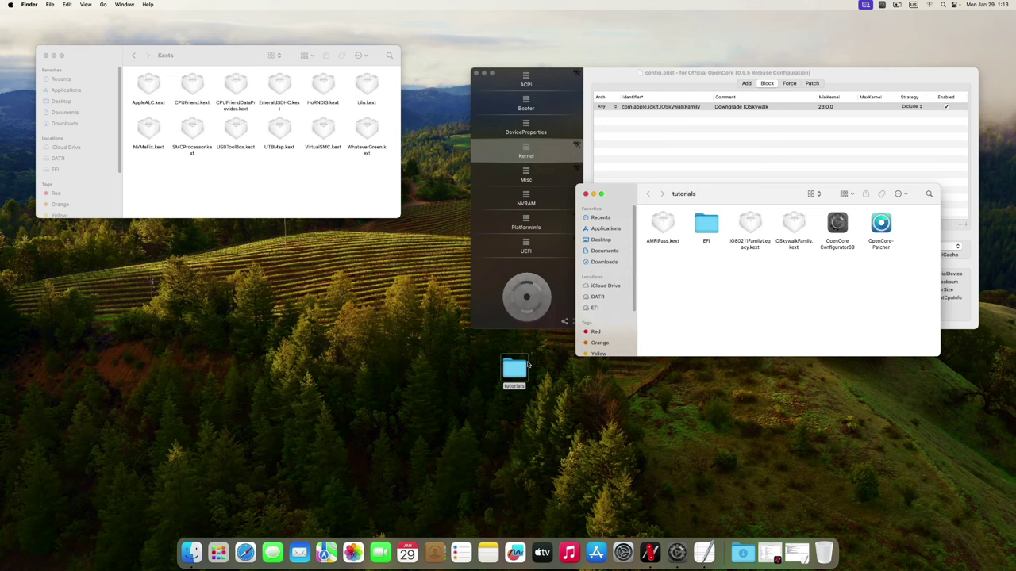
pyautogui.moveTo(756, 195); pyautogui.dragTo(398, 298)
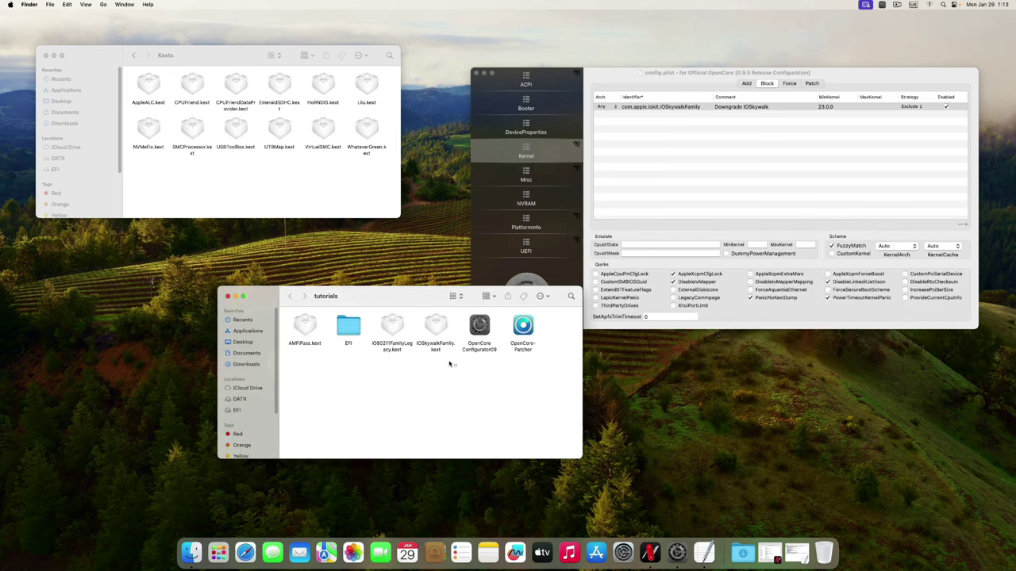
# Step: Copy AMFIPass, IO80211FamilyLegacy and IOSkywalkFamily kexts from tutorials into the Kexts folder
pyautogui.moveTo(449, 364); pyautogui.dragTo(310, 169)
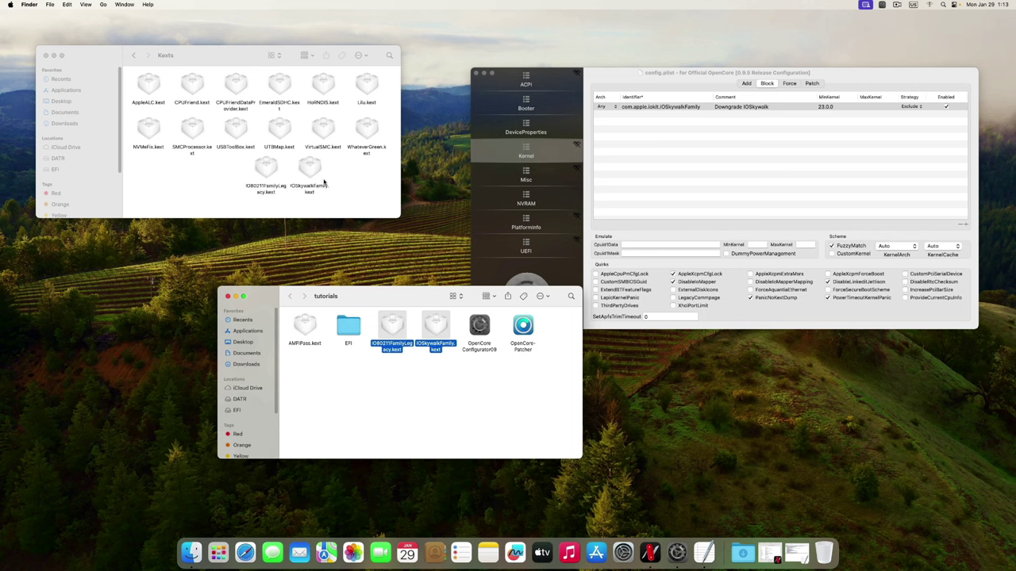
pyautogui.click(345, 403)
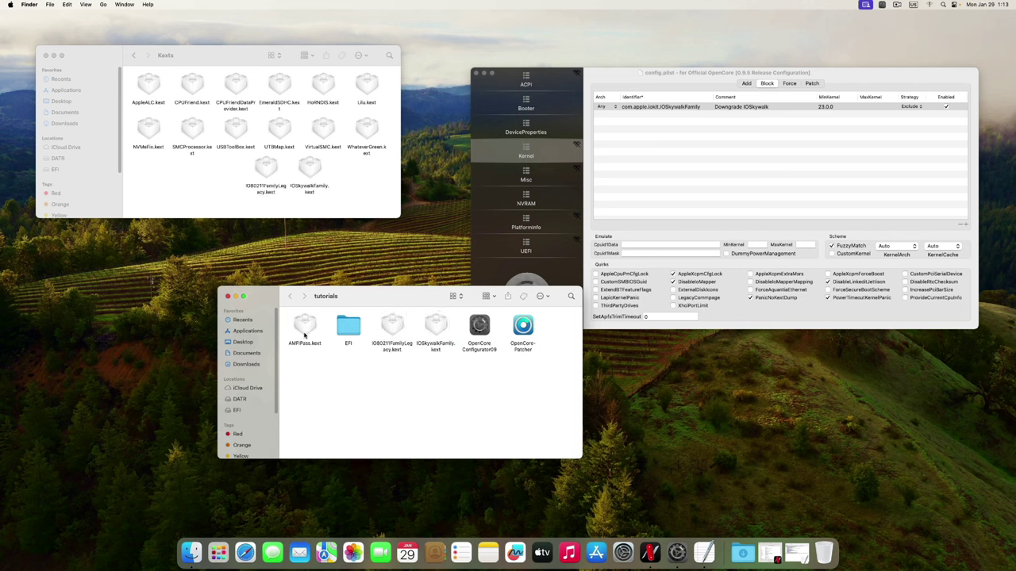
pyautogui.moveTo(306, 335); pyautogui.dragTo(211, 181)
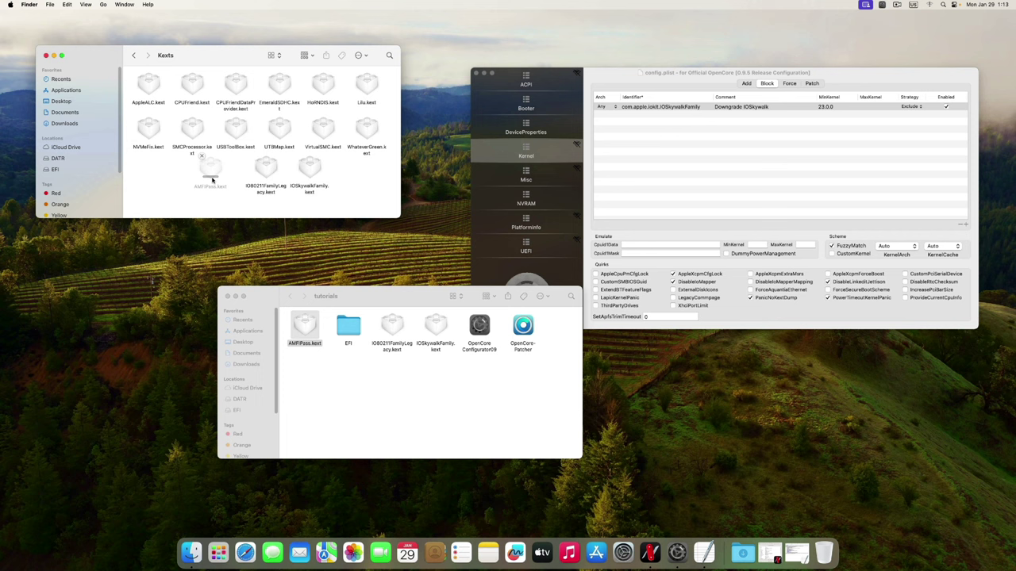
pyautogui.click(471, 423)
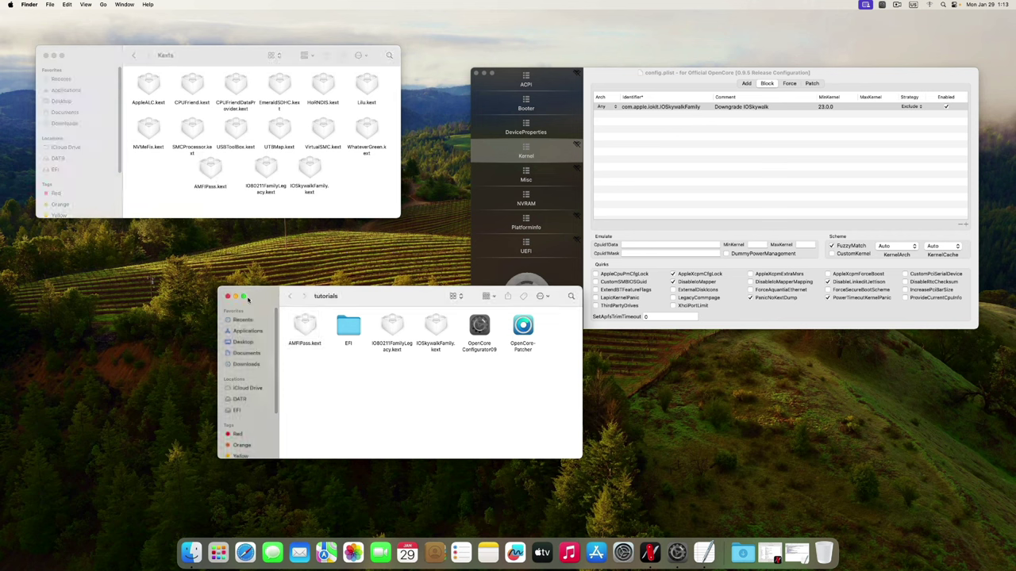
pyautogui.click(596, 132)
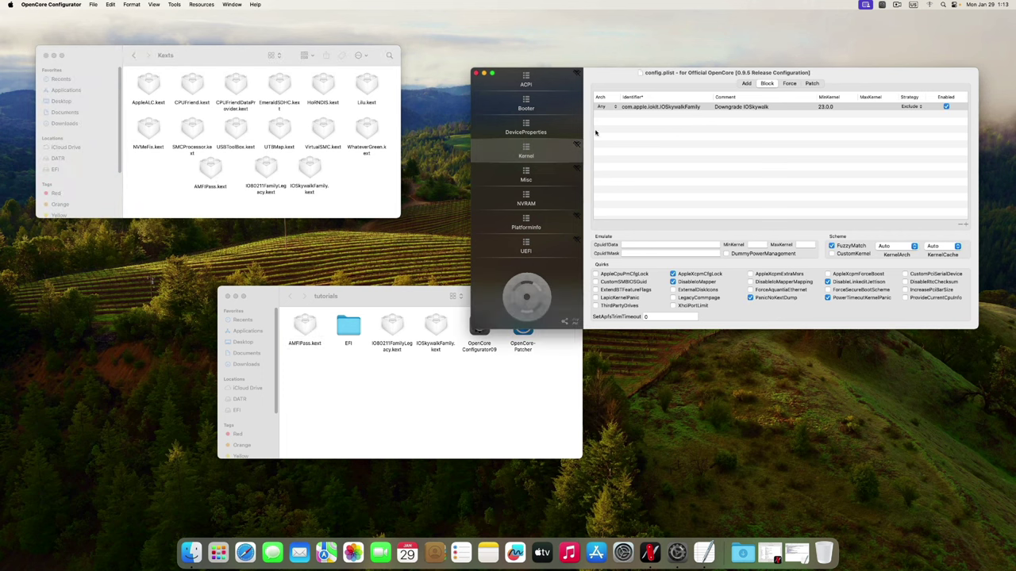
# Step: Clear the Kernel Add list and re-add all 15 kexts from the Kexts folder
pyautogui.click(747, 84)
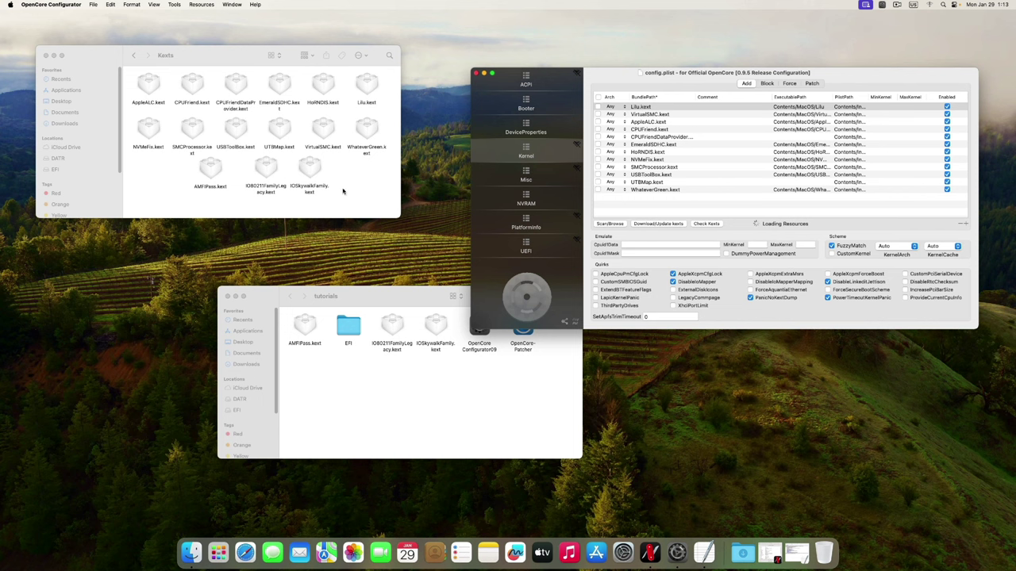
pyautogui.moveTo(342, 192); pyautogui.dragTo(204, 166)
pyautogui.moveTo(312, 172)
pyautogui.mouseDown()
pyautogui.moveTo(389, 175)
pyautogui.moveTo(299, 171)
pyautogui.mouseUp()
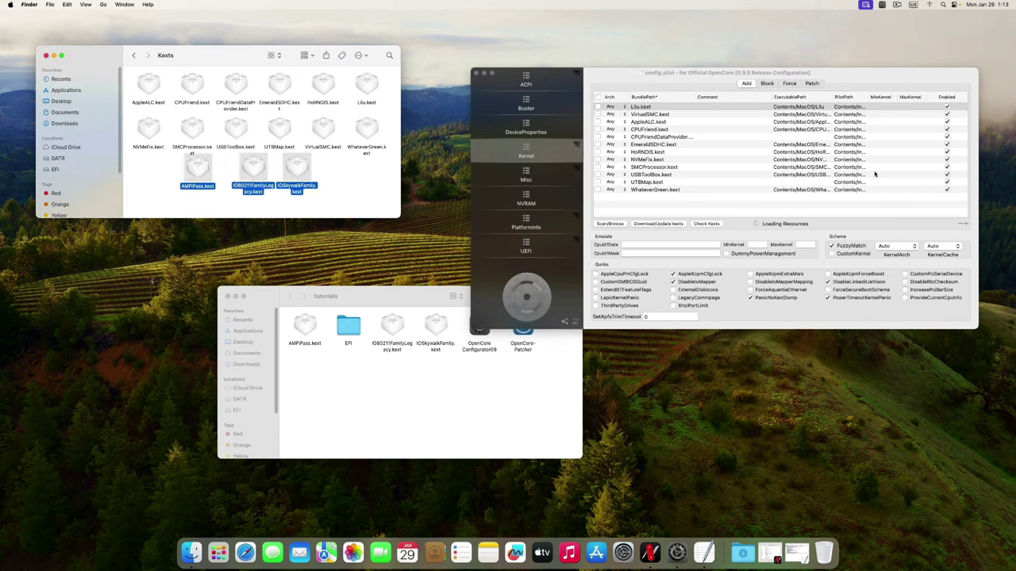
pyautogui.click(960, 225)
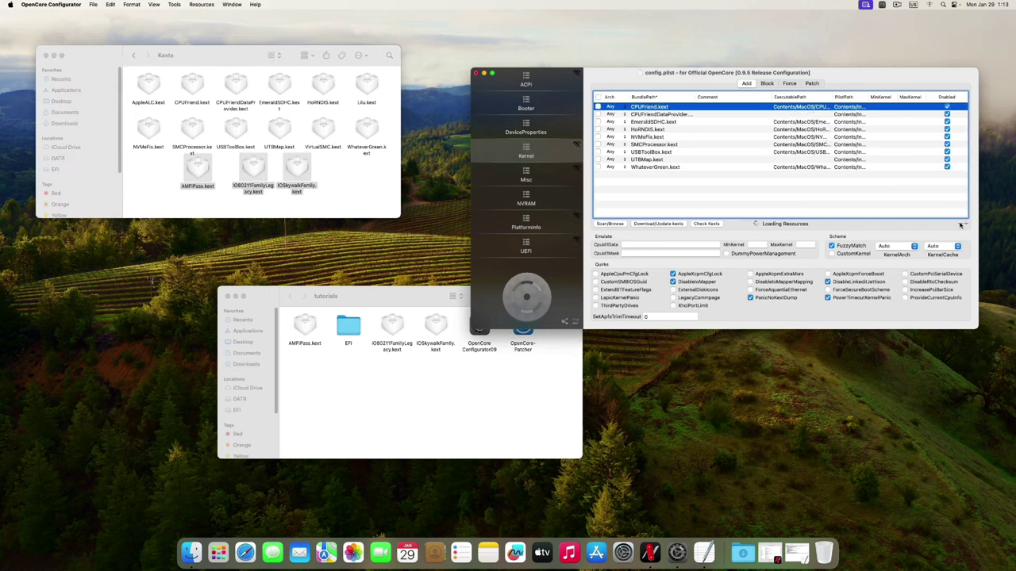
pyautogui.click(960, 225)
pyautogui.click(961, 225)
pyautogui.click(960, 225)
pyautogui.click(960, 225)
pyautogui.click(961, 225)
pyautogui.click(960, 226)
pyautogui.click(960, 226)
pyautogui.click(960, 225)
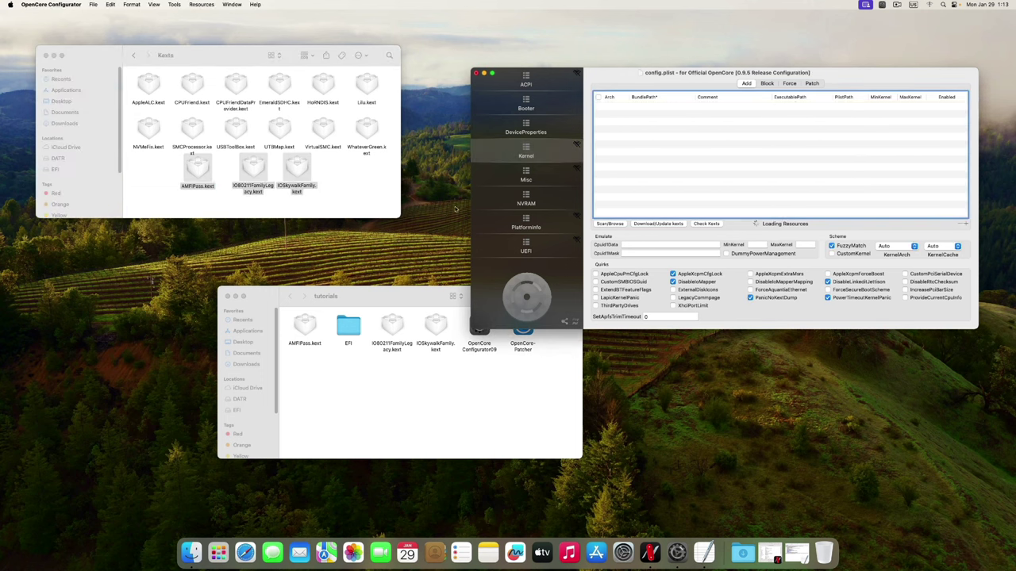
pyautogui.click(365, 190)
pyautogui.moveTo(385, 82); pyautogui.dragTo(150, 188)
pyautogui.moveTo(365, 87); pyautogui.dragTo(727, 148)
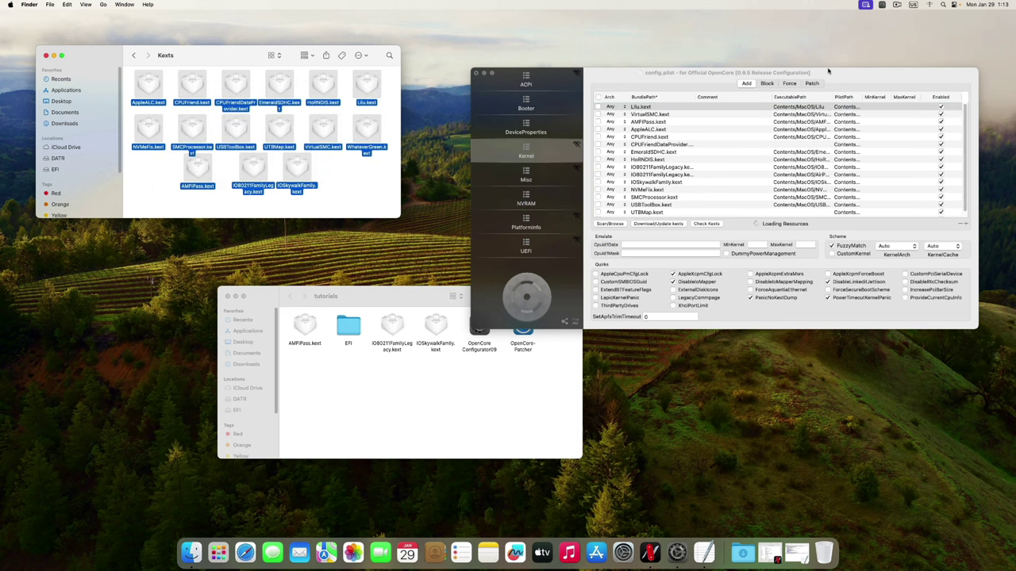
pyautogui.moveTo(805, 78); pyautogui.dragTo(656, 79)
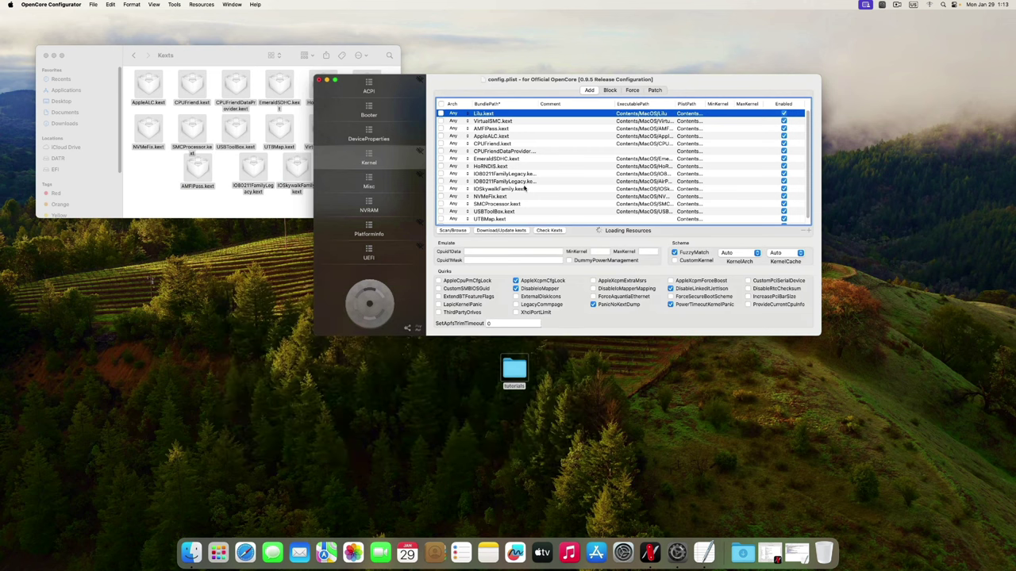
# Step: Move IOSkywalkFamily.kext above IO80211FamilyLegacy.kext and comment it 'BCM Wifi'
pyautogui.click(489, 175)
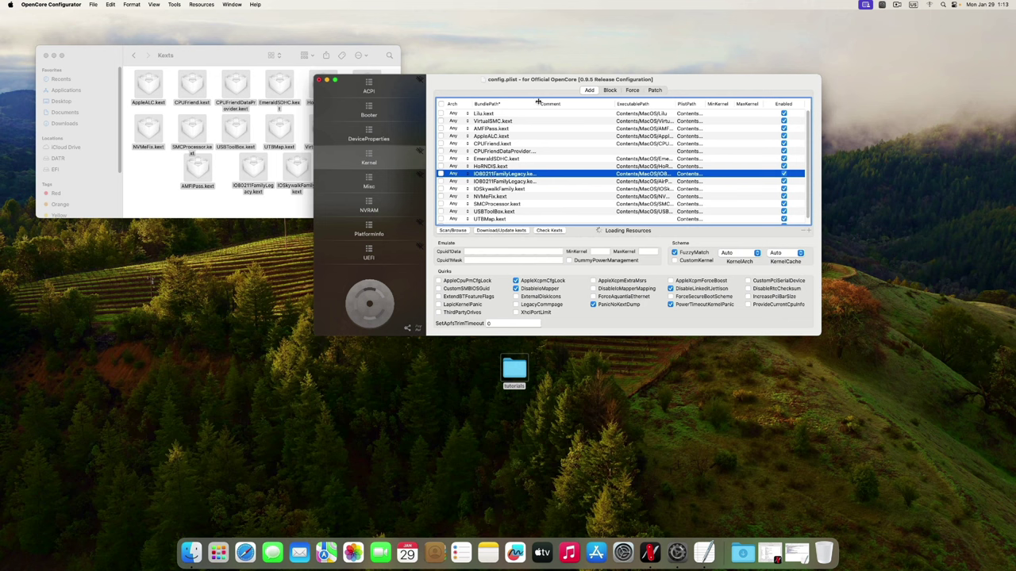
pyautogui.moveTo(537, 108); pyautogui.dragTo(608, 109)
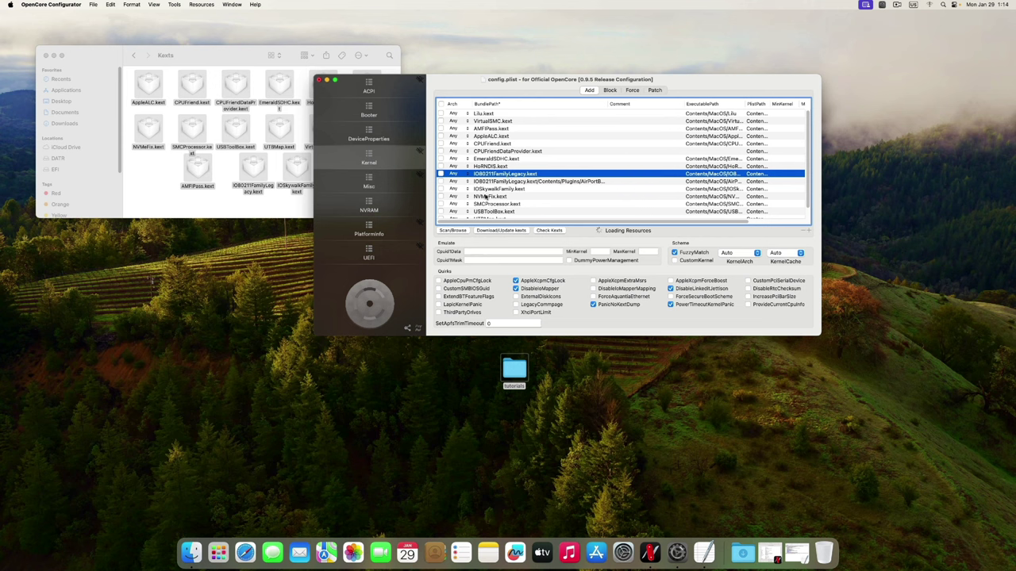
pyautogui.click(492, 189)
pyautogui.moveTo(492, 189); pyautogui.dragTo(493, 173)
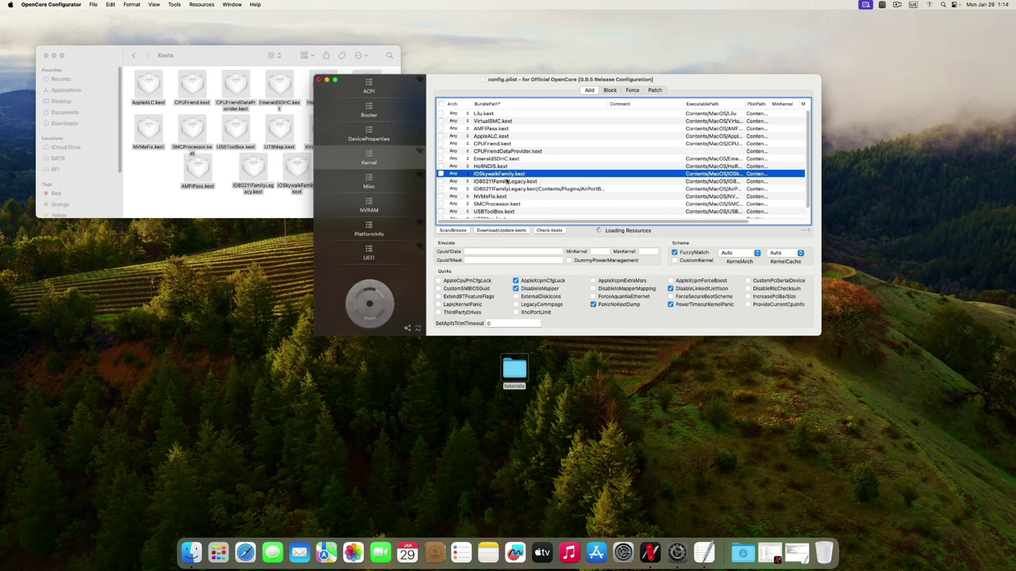
pyautogui.hscroll(5, 516, 227)
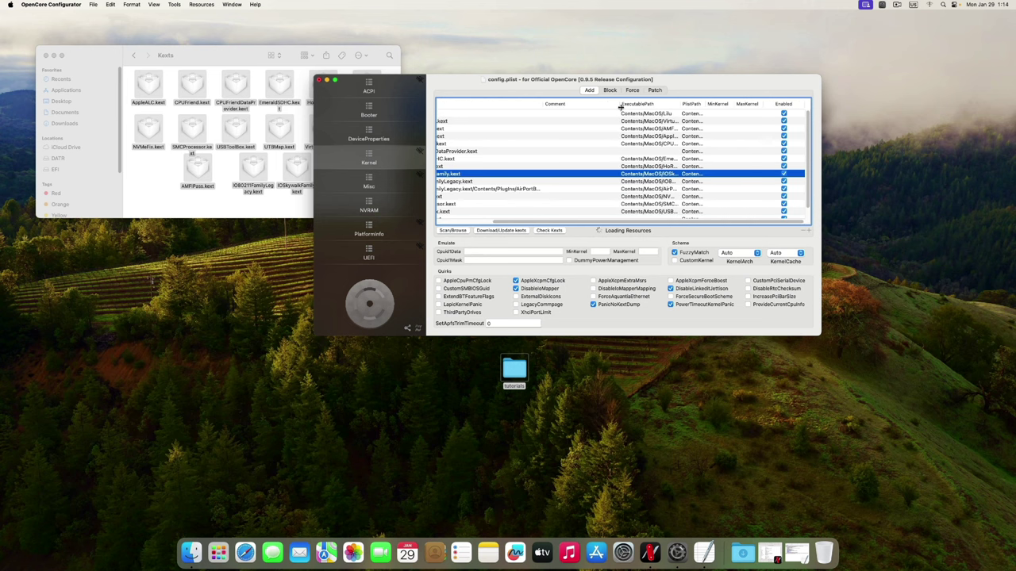
pyautogui.moveTo(618, 104); pyautogui.dragTo(578, 104)
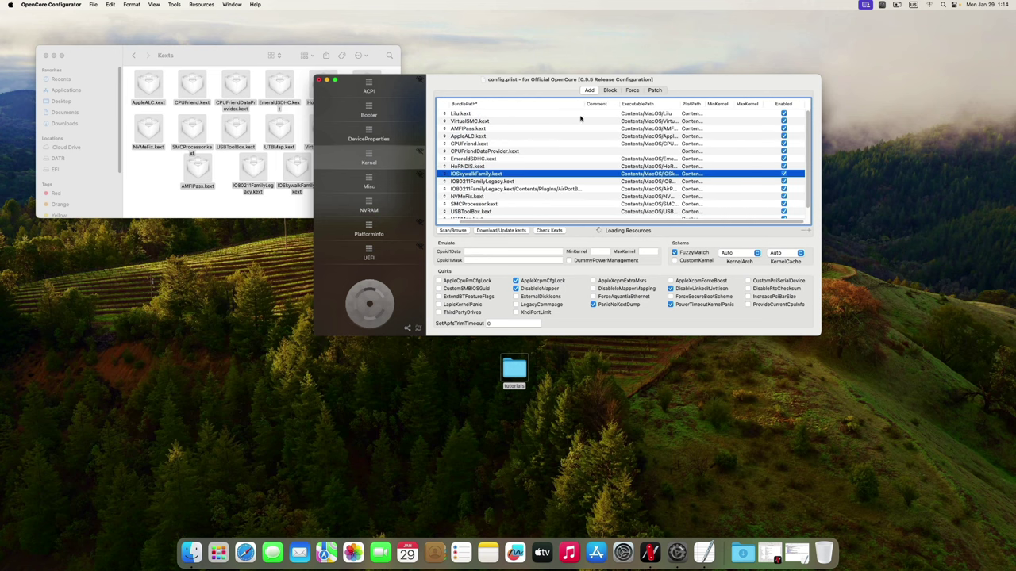
pyautogui.doubleClick(593, 173)
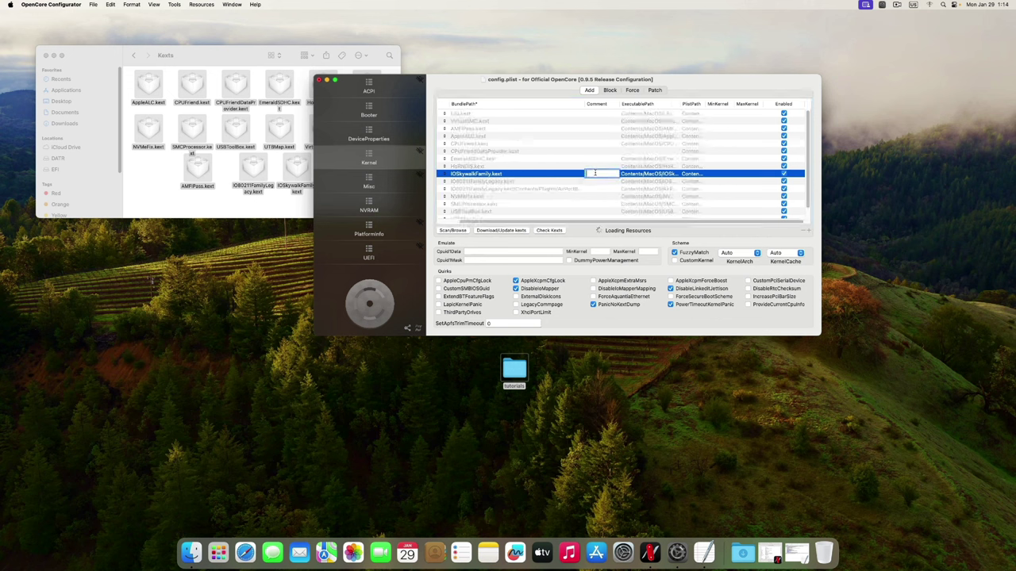
pyautogui.write('BCM')
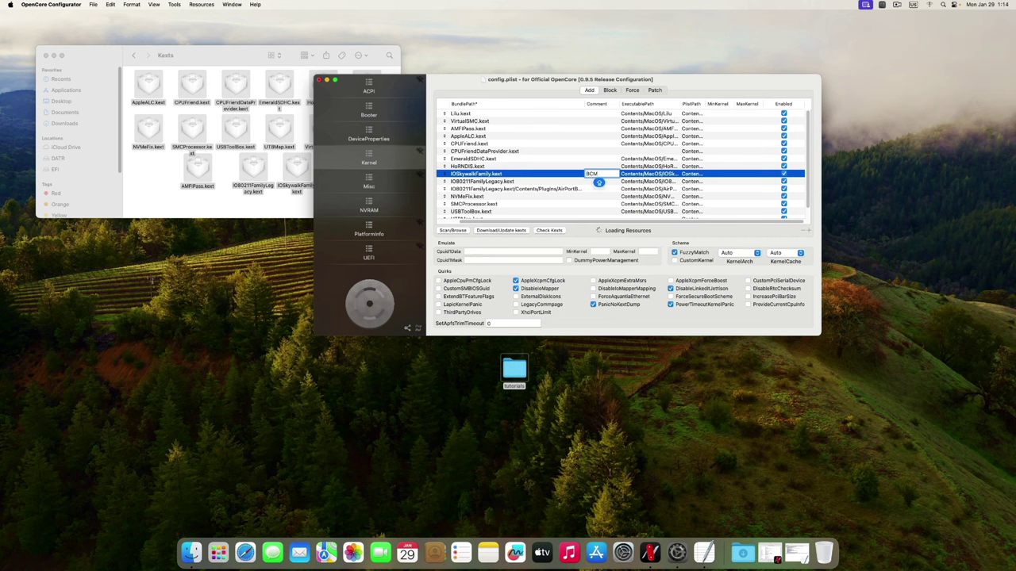
pyautogui.write(' Wifi')
pyautogui.press('Return')
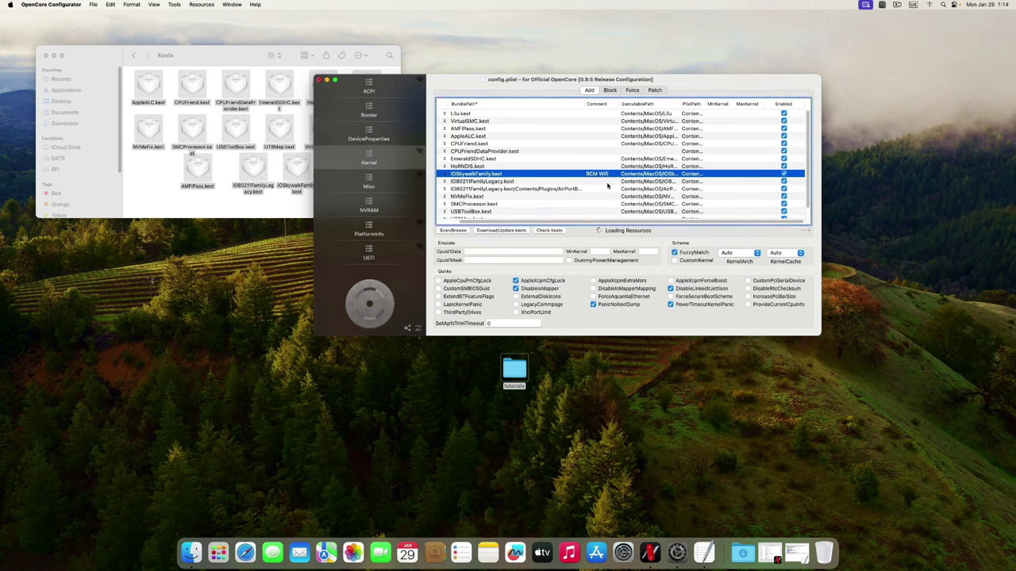
# Step: Set MinKernel 23.0.0 on IOSkywalkFamily, IO80211FamilyLegacy and its plugin entry
pyautogui.doubleClick(712, 175)
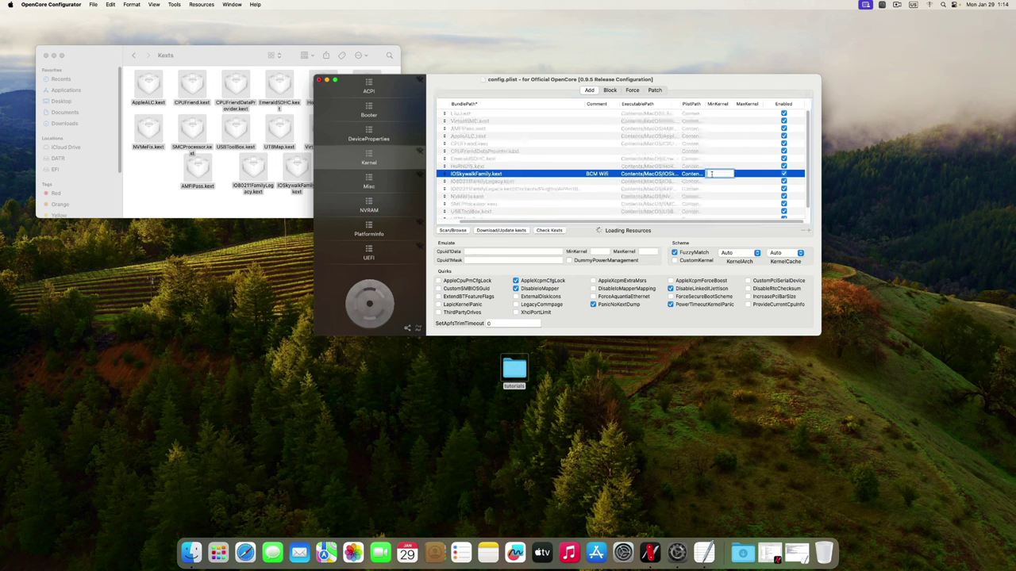
pyautogui.write('23.0.')
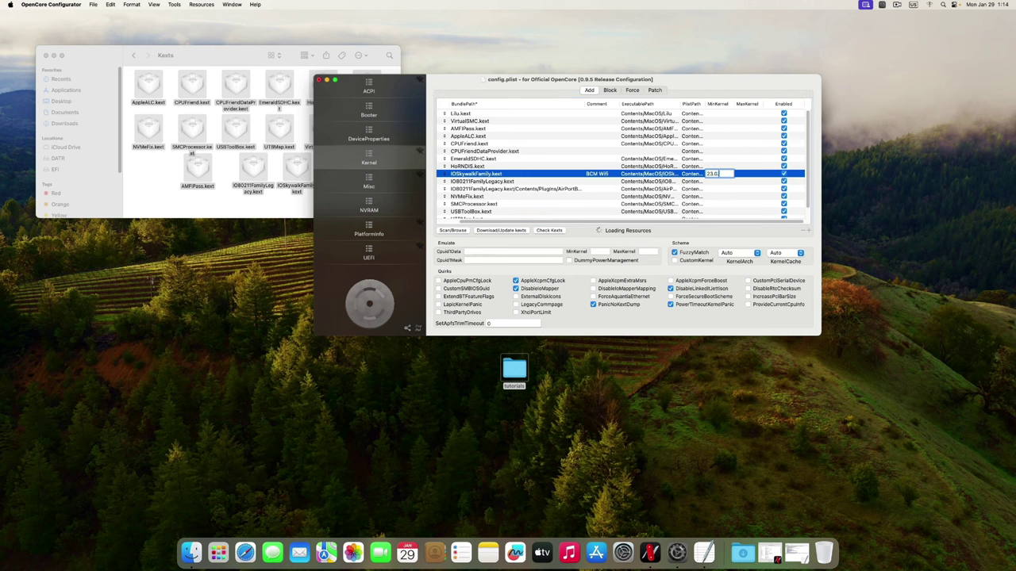
pyautogui.write('0')
pyautogui.doubleClick(714, 181)
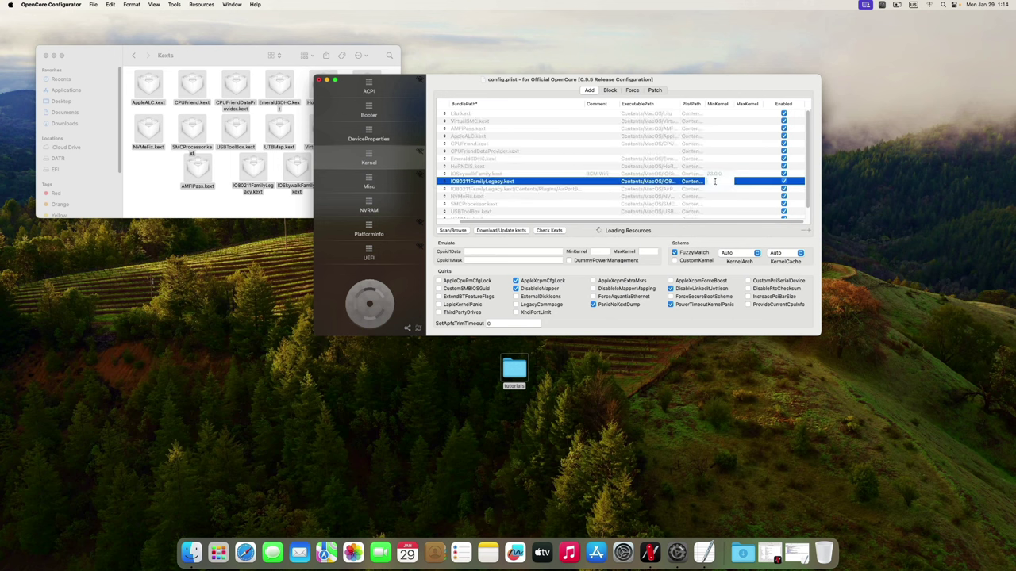
pyautogui.write('23')
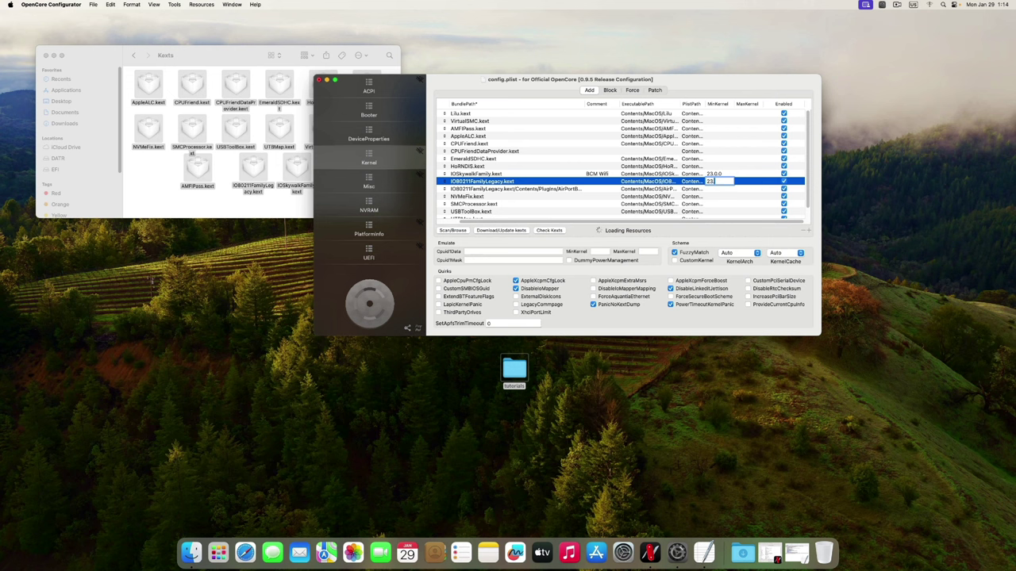
pyautogui.write('.0.0')
pyautogui.click(718, 188)
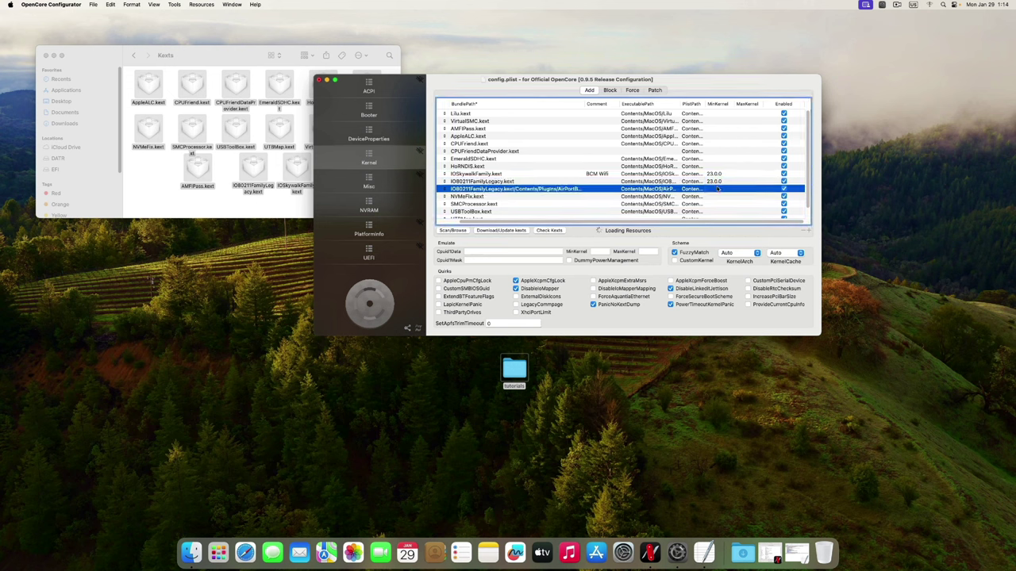
pyautogui.doubleClick(717, 189)
pyautogui.write('23')
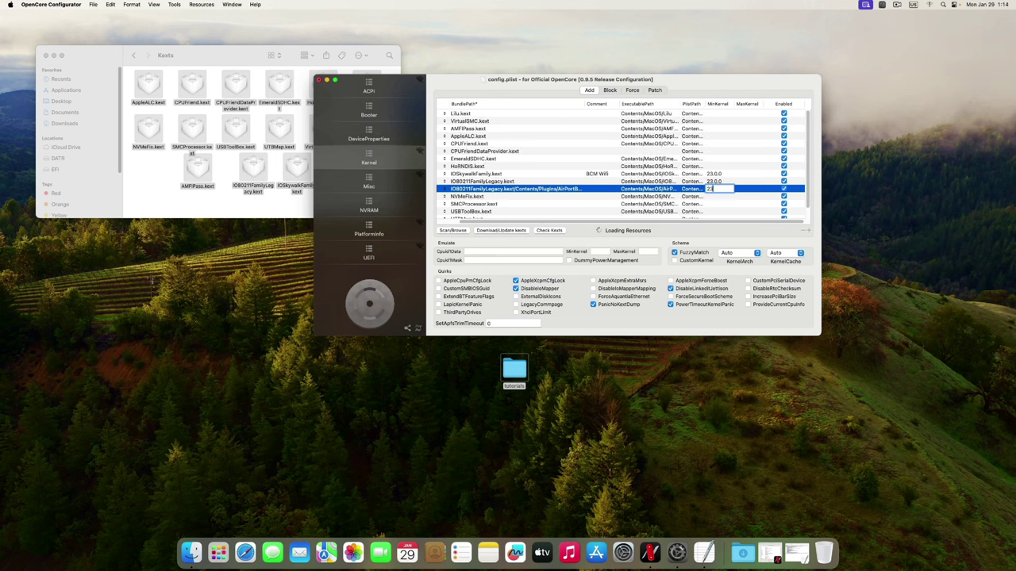
pyautogui.write('.0.0')
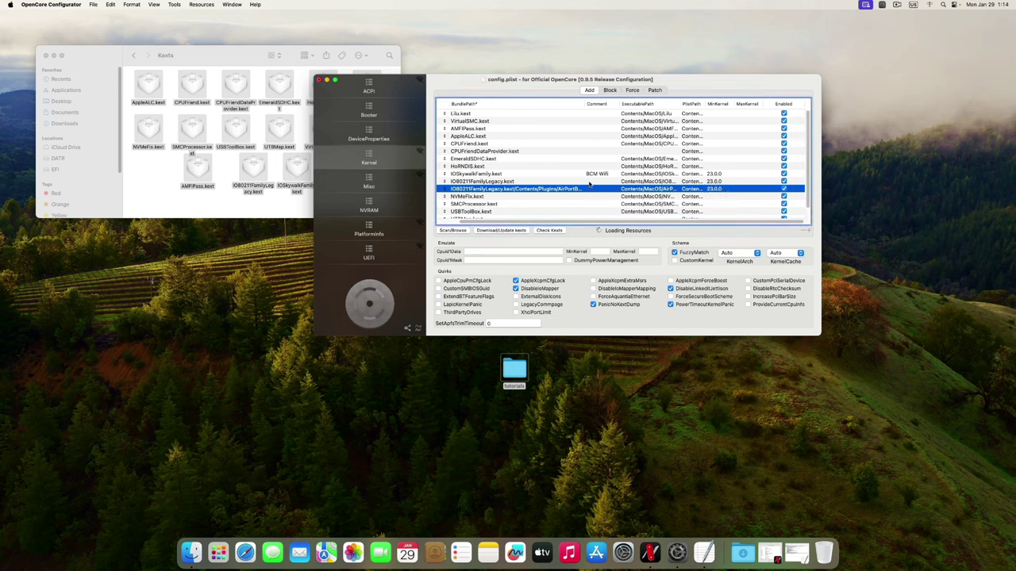
# Step: Comment the IO80211FamilyLegacy and plugin entries 'BCM Wifi'
pyautogui.doubleClick(593, 181)
pyautogui.write('BCM')
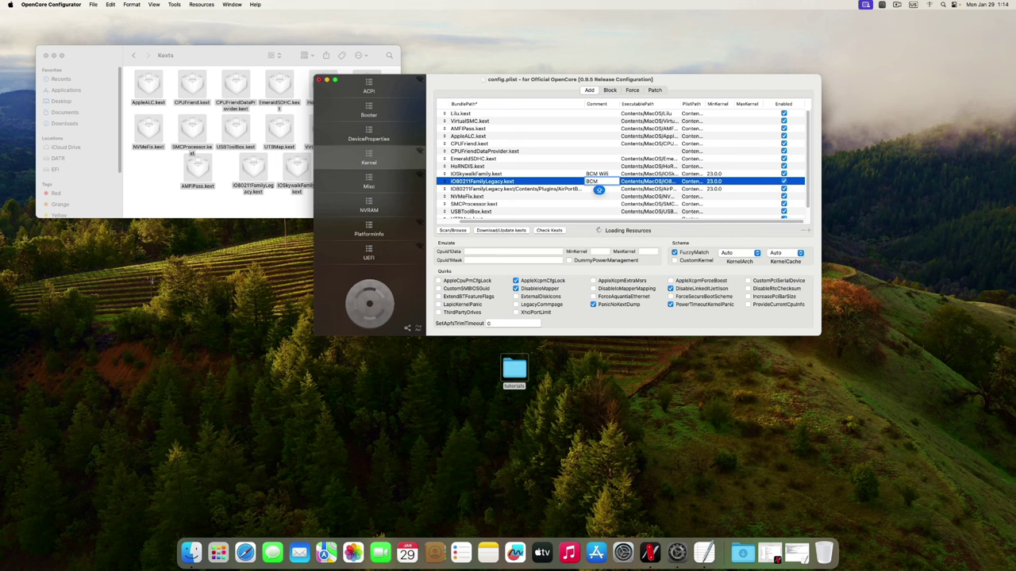
pyautogui.write(' Wifi')
pyautogui.doubleClick(597, 189)
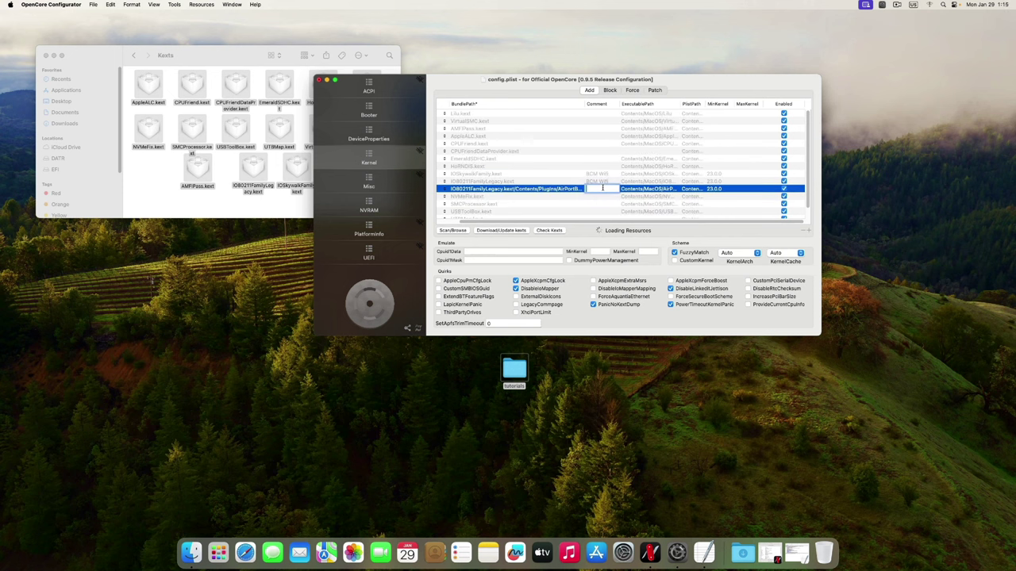
pyautogui.write('BCM')
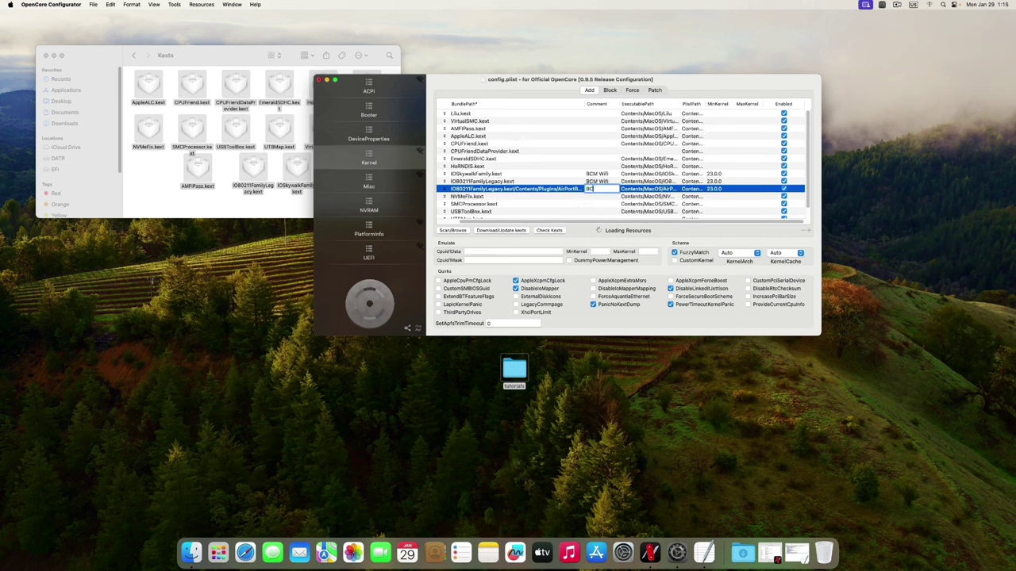
pyautogui.write(' Wifi')
pyautogui.press('Return')
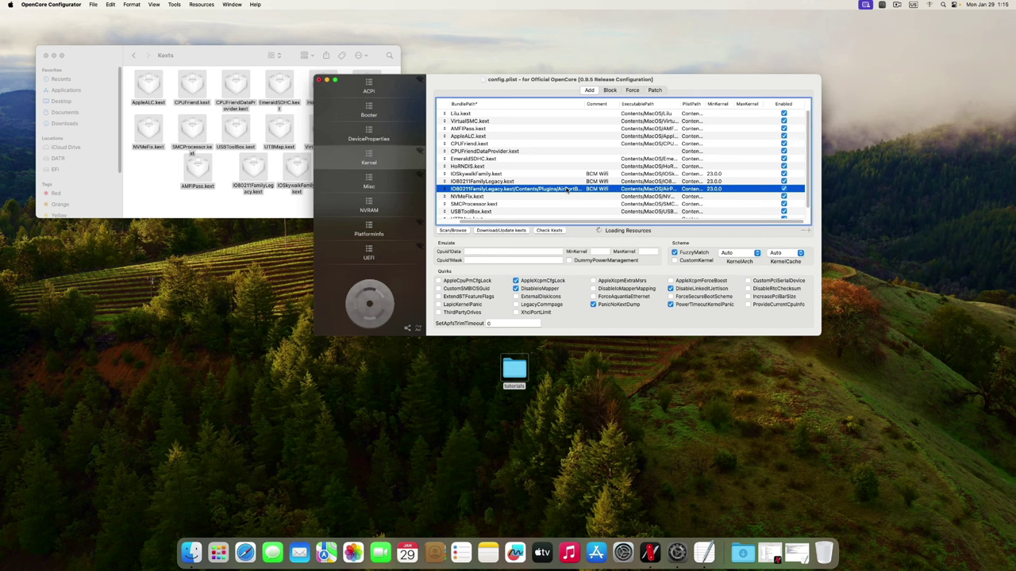
pyautogui.moveTo(508, 79); pyautogui.dragTo(523, 78)
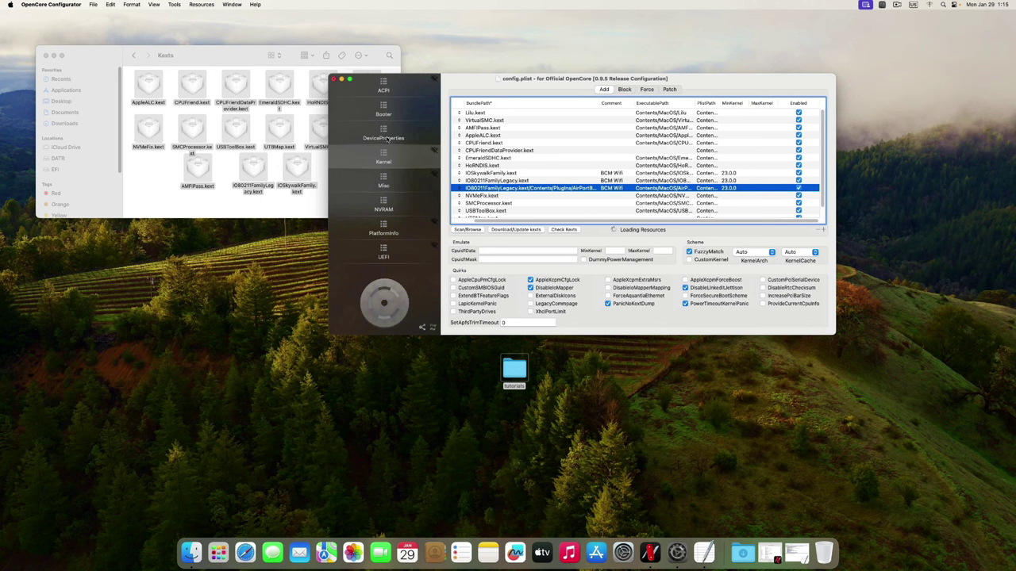
# Step: Close the Kexts folder, then save and close config.plist
pyautogui.click(318, 177)
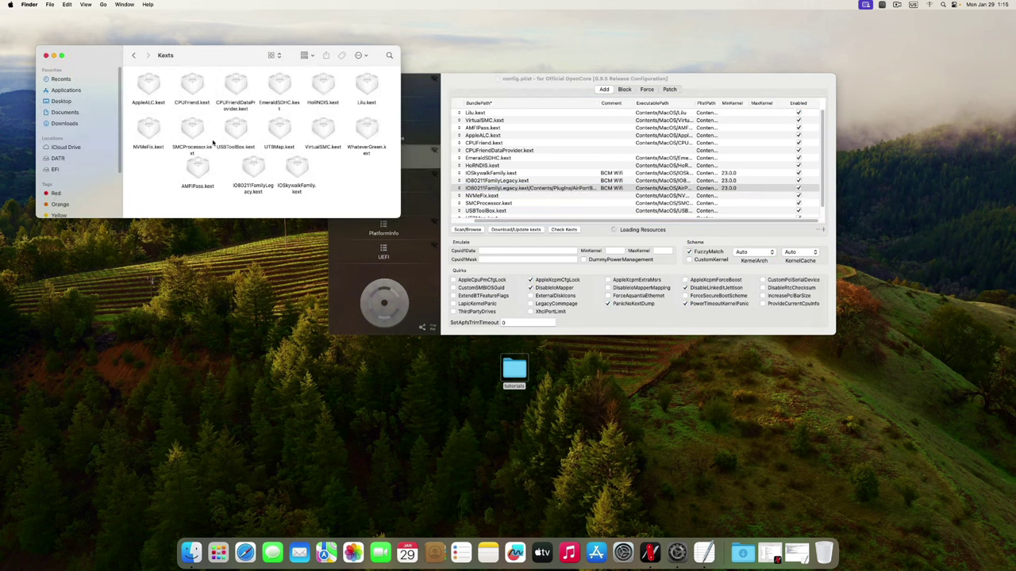
pyautogui.click(46, 56)
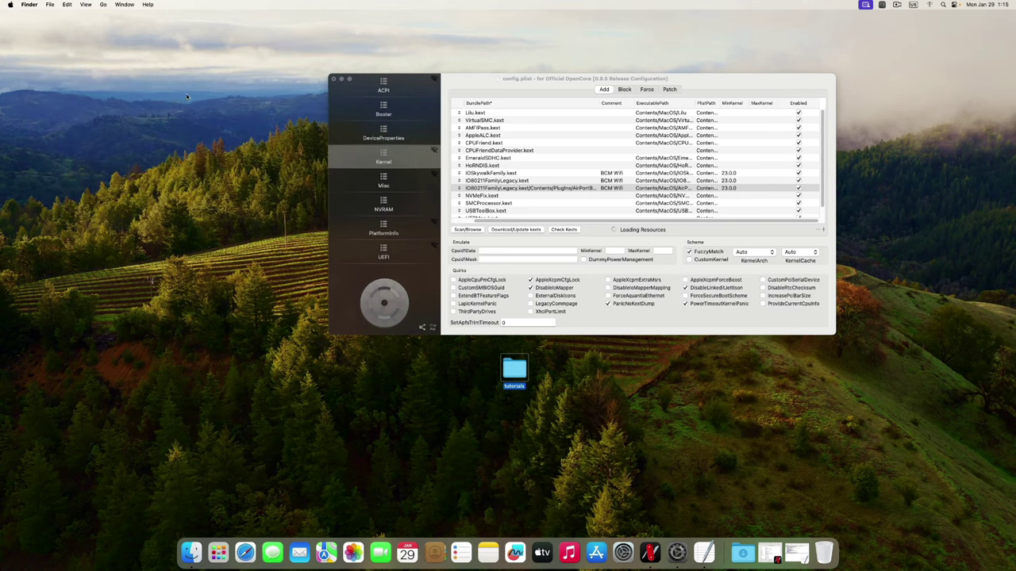
pyautogui.moveTo(520, 79); pyautogui.dragTo(483, 69)
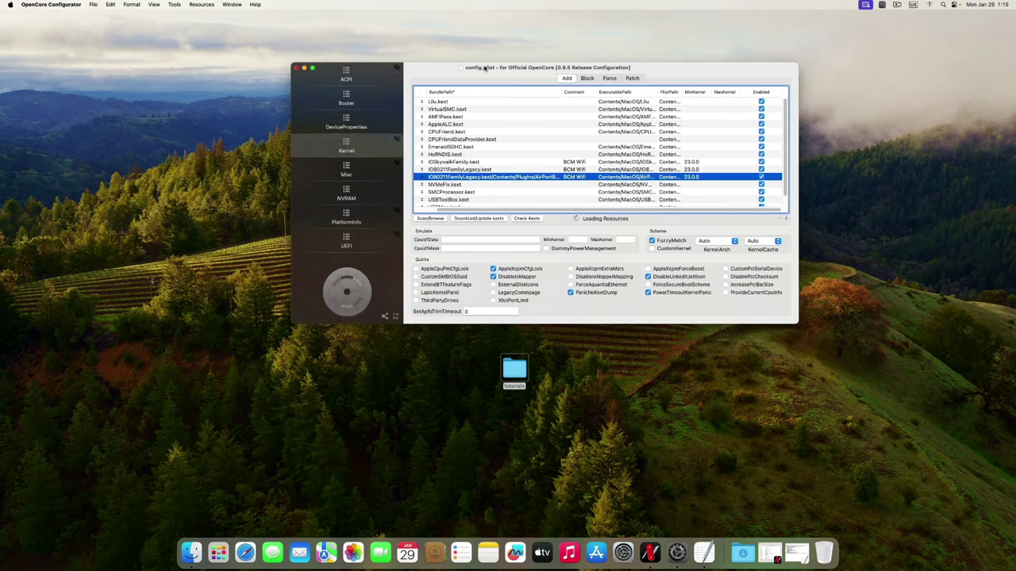
pyautogui.click(93, 5)
pyautogui.click(104, 58)
pyautogui.click(296, 68)
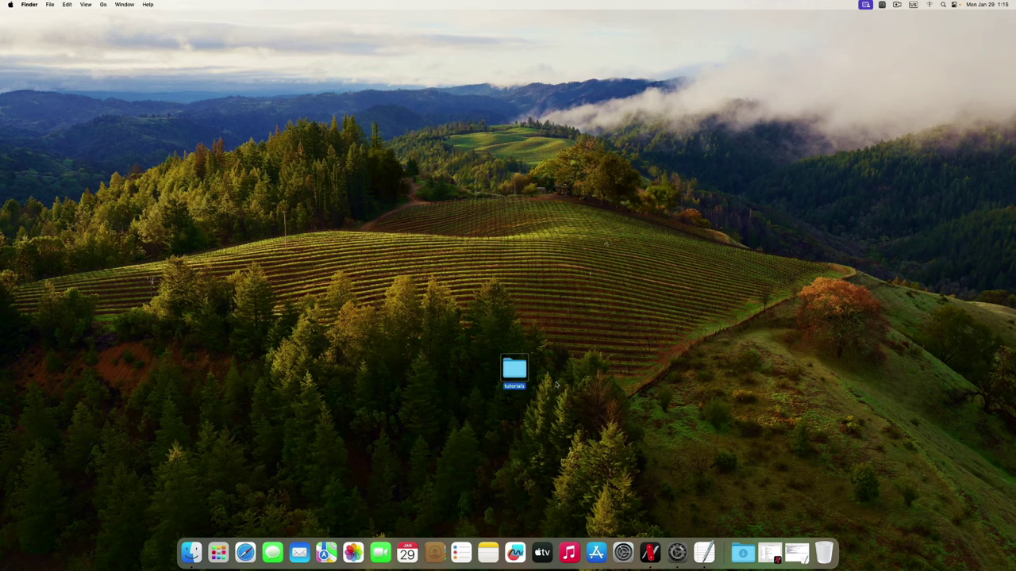
# Step: Launch OpenCore-Patcher from the desktop tutorials folder
pyautogui.click(534, 366)
pyautogui.doubleClick(514, 369)
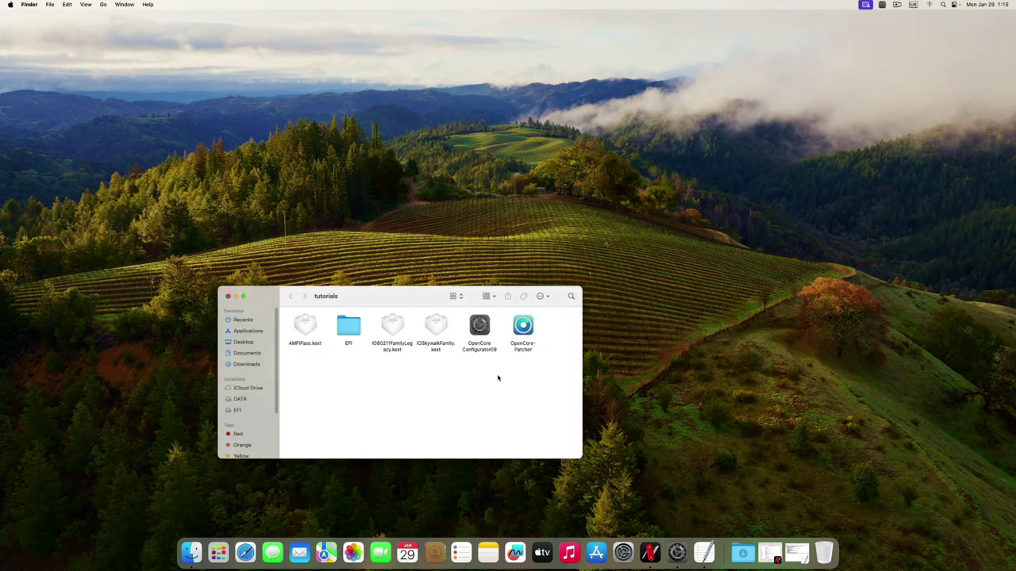
pyautogui.doubleClick(522, 326)
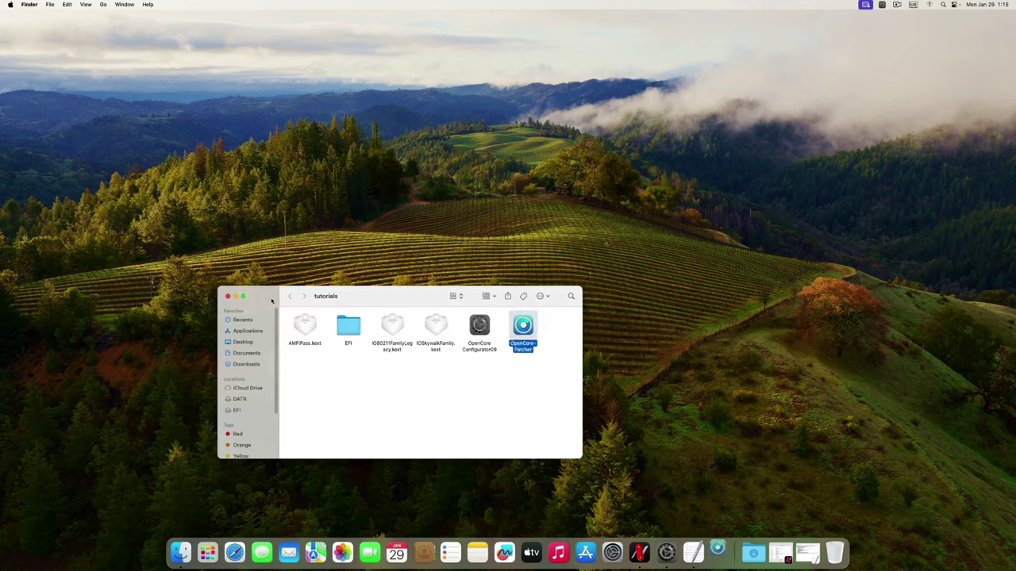
pyautogui.click(228, 296)
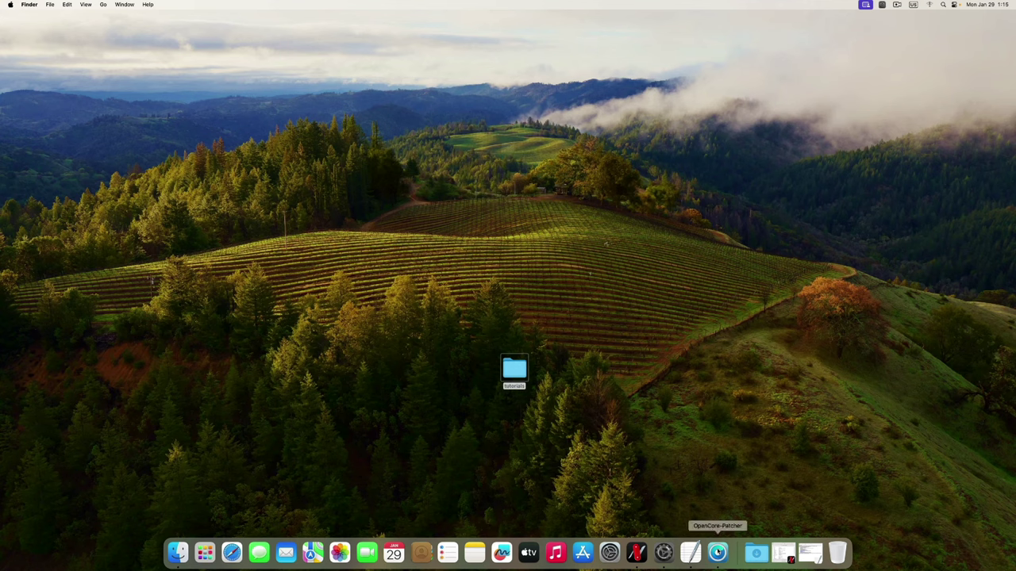
# Step: Grant Desktop access, run the Post-Install Root Patch check, then quit OpenCore Legacy Patcher
pyautogui.click(531, 176)
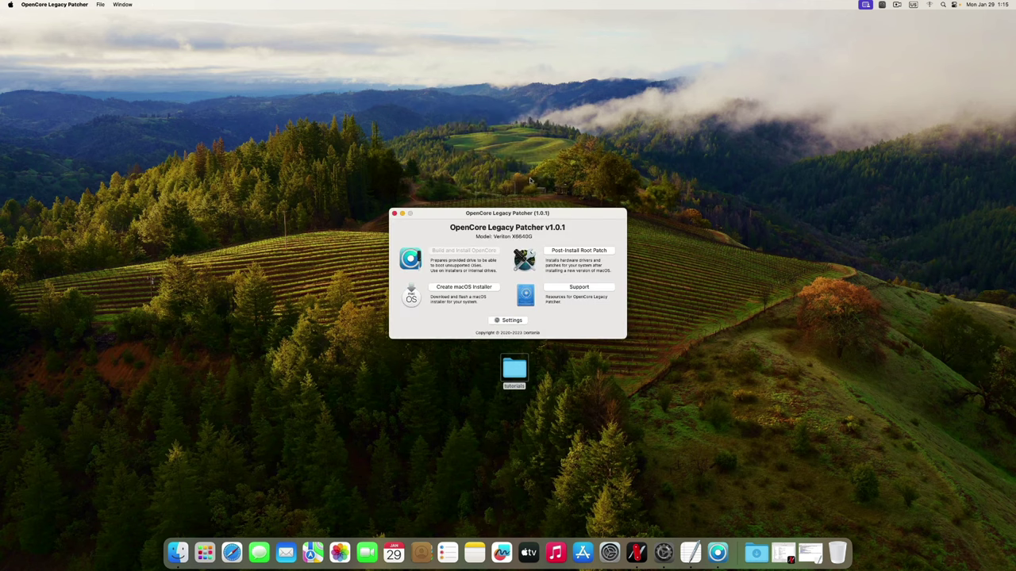
pyautogui.moveTo(538, 211); pyautogui.dragTo(563, 179)
pyautogui.click(592, 219)
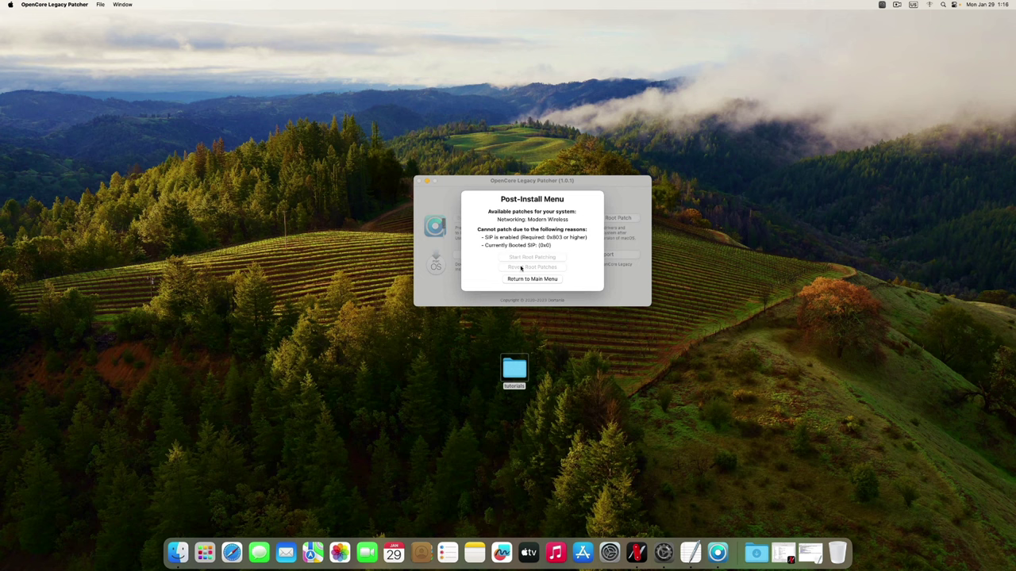
pyautogui.click(532, 279)
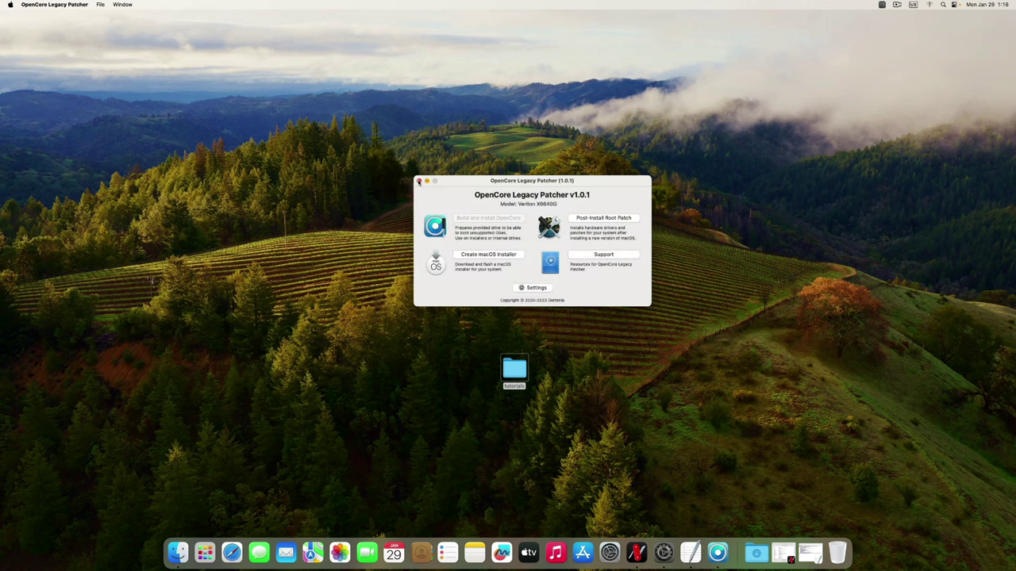
pyautogui.click(419, 180)
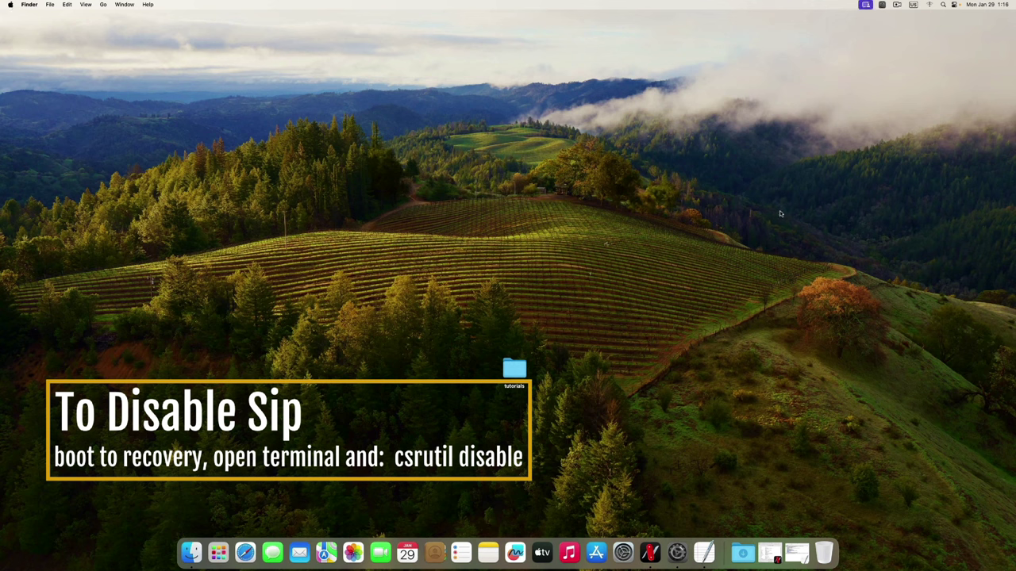
# Step: Open the tutorials folder window and move it up and right
pyautogui.click(897, 5)
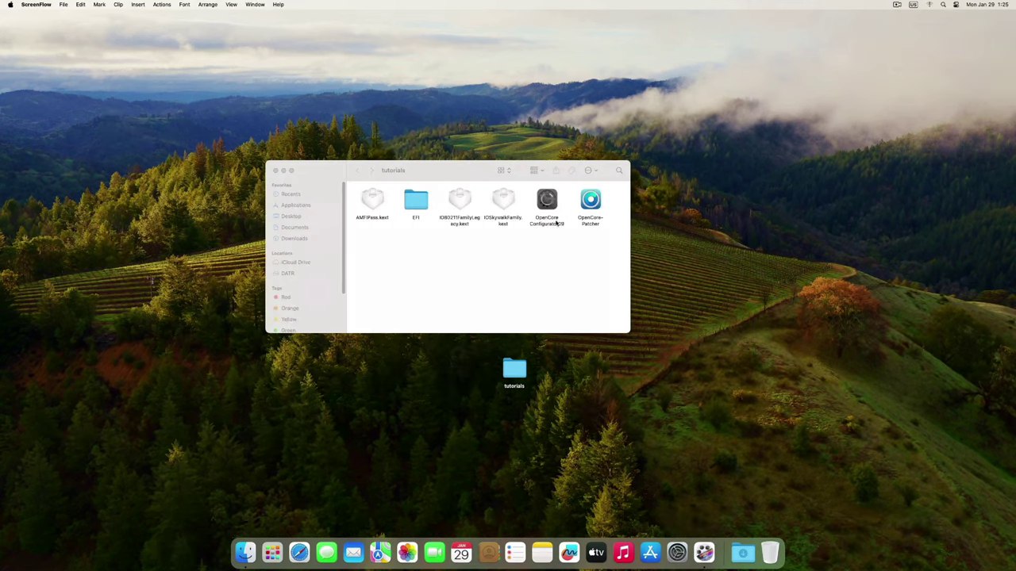
pyautogui.moveTo(473, 170); pyautogui.dragTo(500, 162)
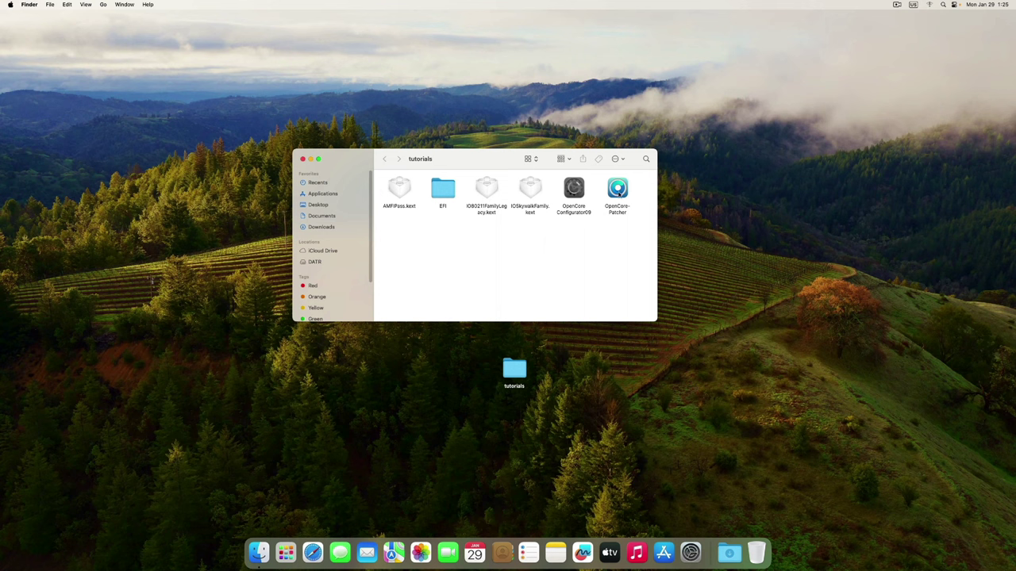
# Step: Start Post-Install Root Patching in OpenCore-Patcher, relaunching it as root with the administrator password
pyautogui.doubleClick(619, 191)
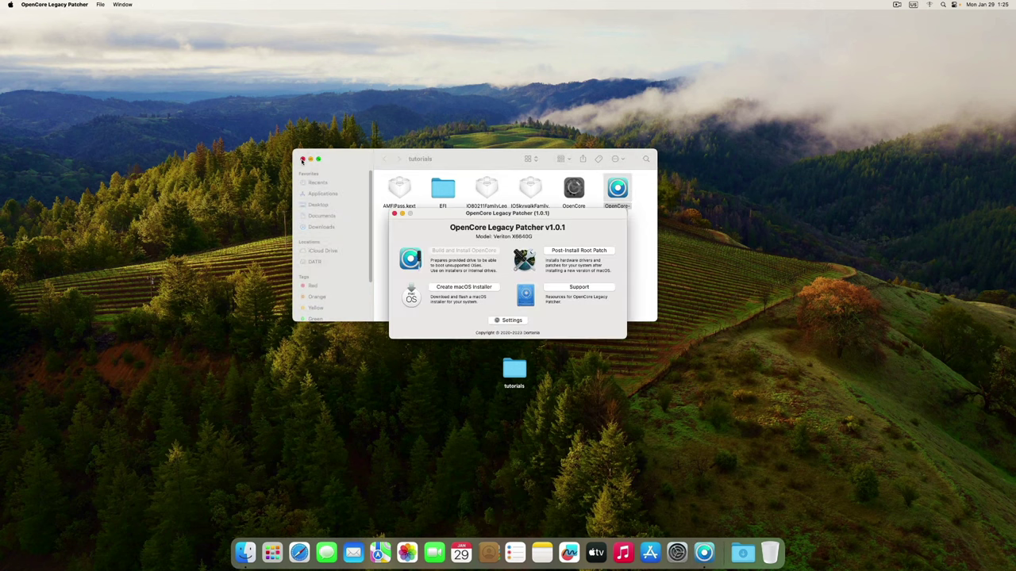
pyautogui.click(301, 160)
pyautogui.click(579, 250)
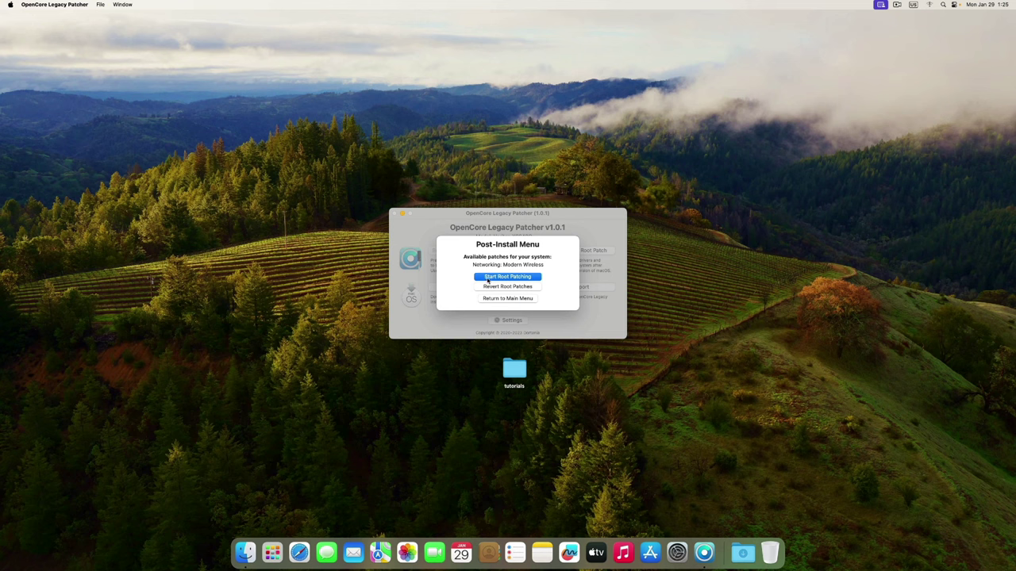
pyautogui.click(491, 278)
pyautogui.click(531, 200)
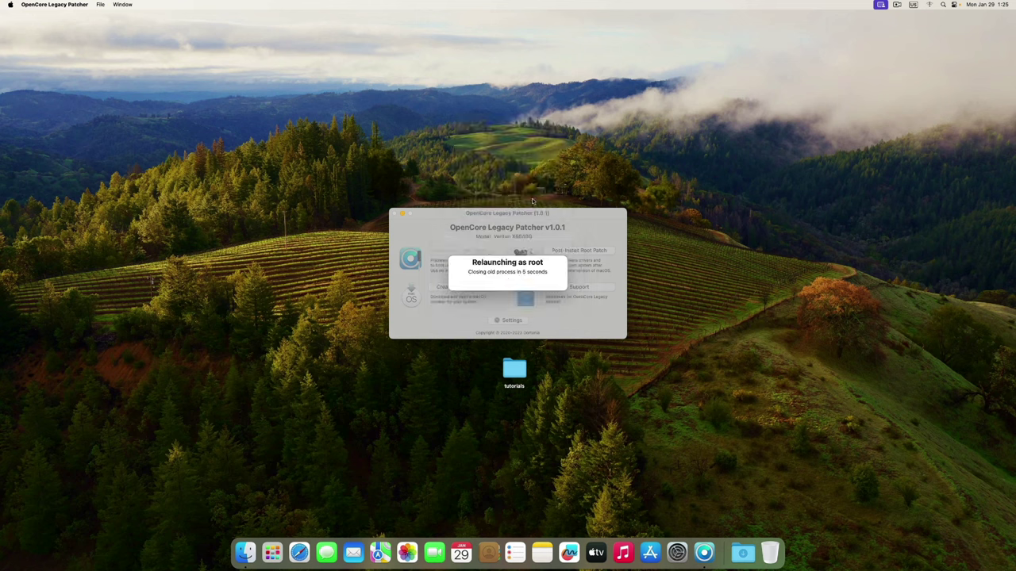
pyautogui.write('****')
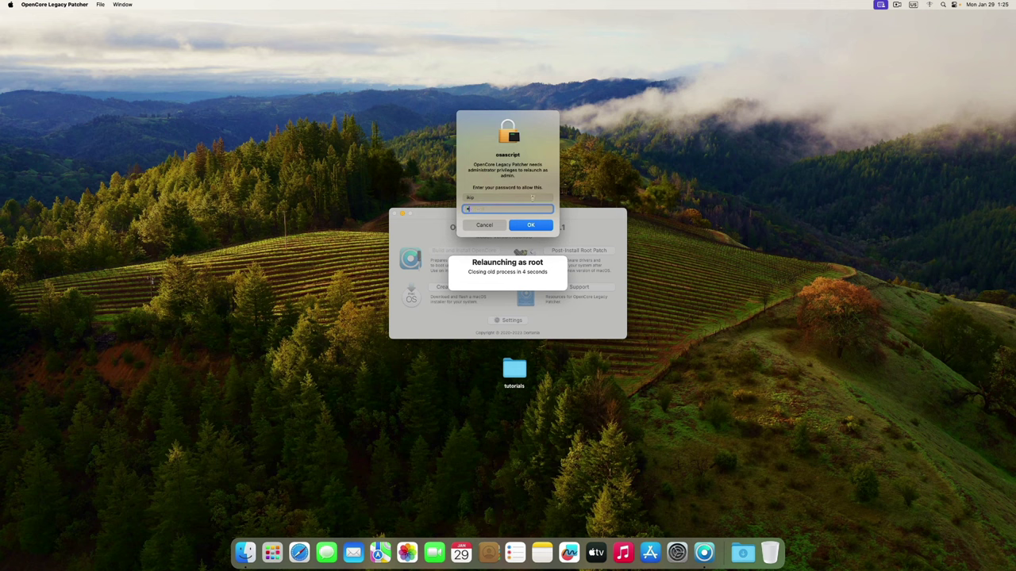
pyautogui.click(524, 225)
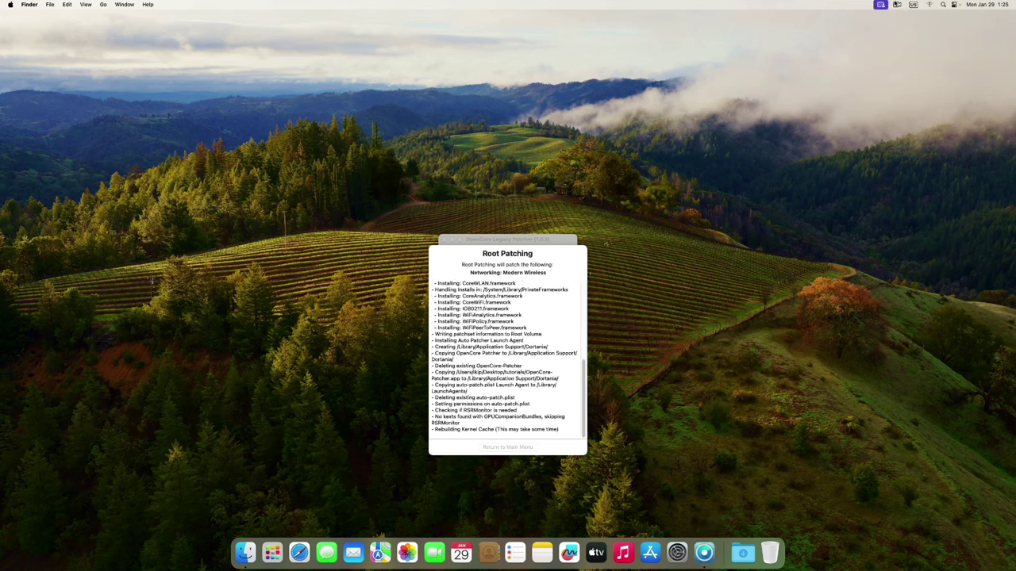
# Step: Check the Wi-Fi menu status while patching runs, then reposition the patching window
pyautogui.click(930, 5)
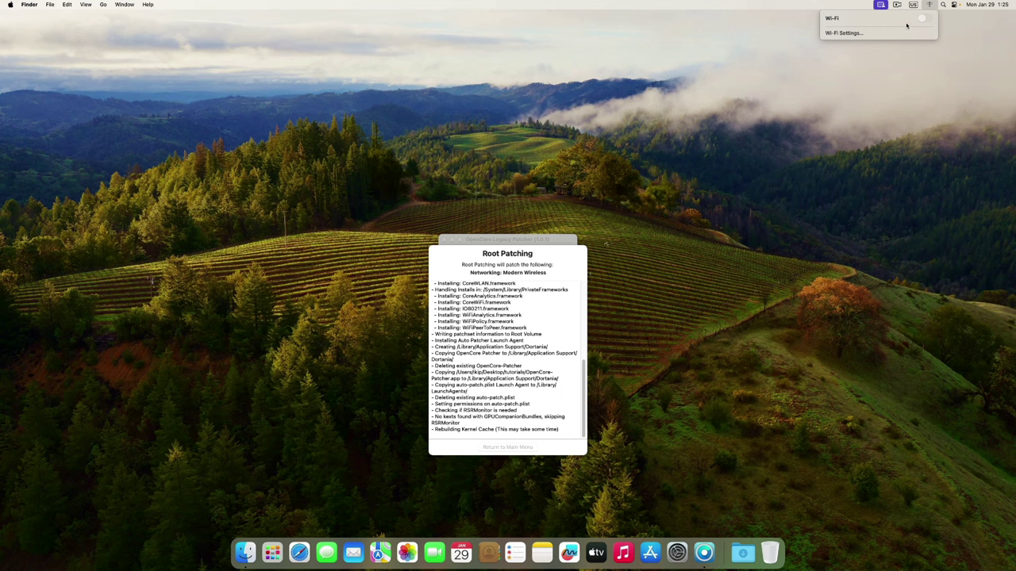
pyautogui.click(615, 180)
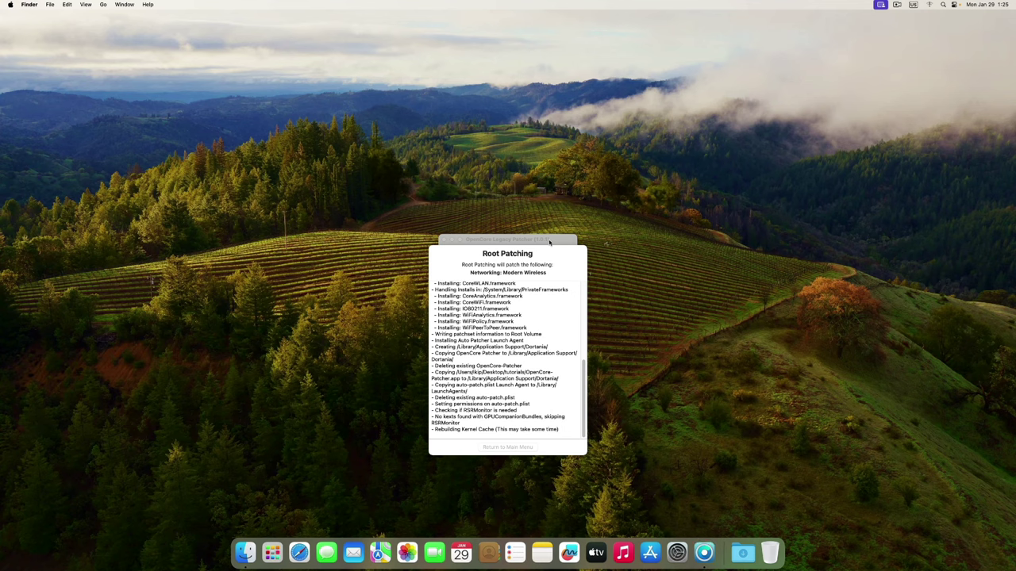
pyautogui.moveTo(549, 242); pyautogui.dragTo(585, 188)
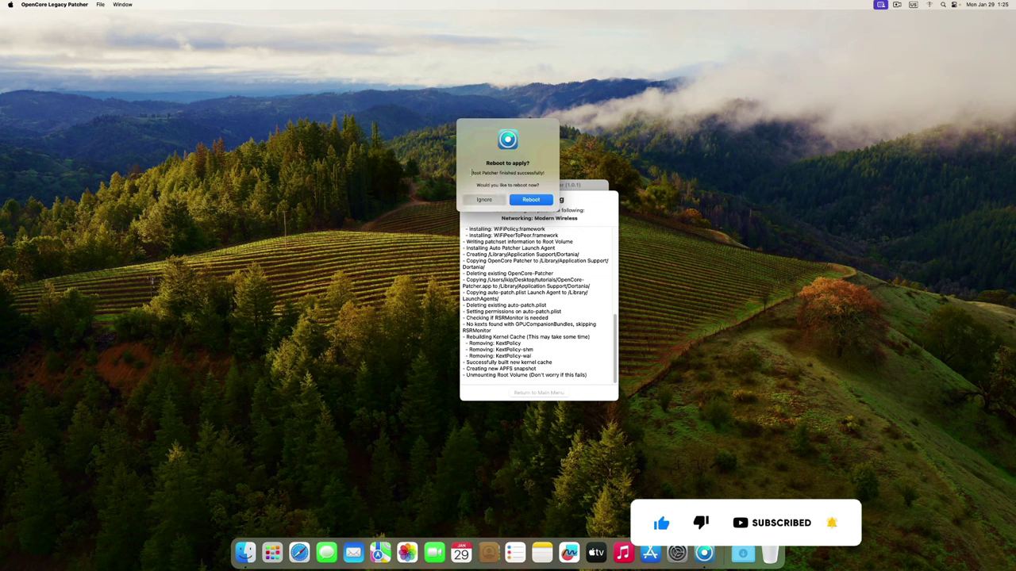
# Step: Restart after the successful Modern Wireless patch, then show the Wi-Fi network list
pyautogui.moveTo(471, 173); pyautogui.dragTo(544, 173)
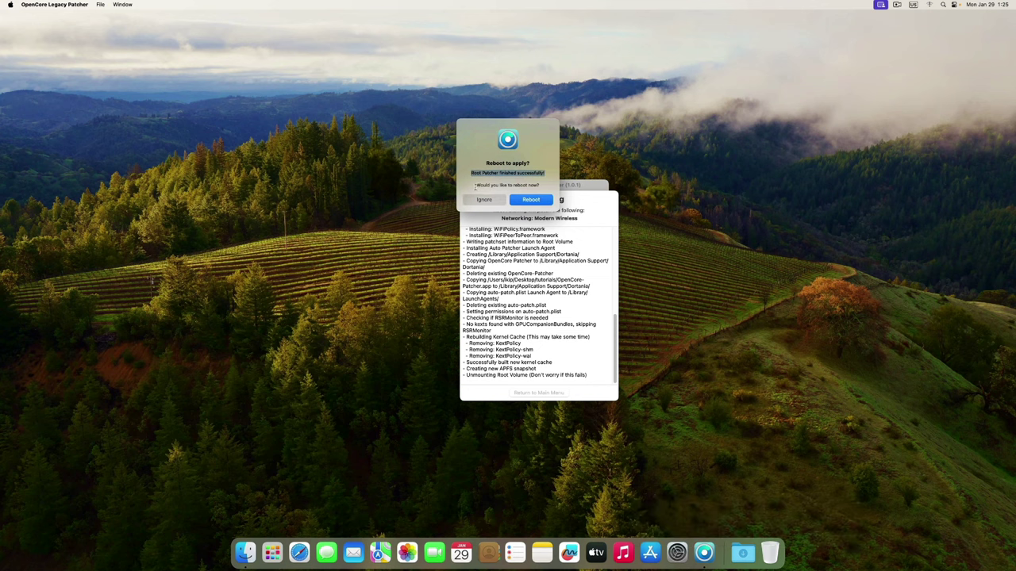
pyautogui.moveTo(476, 186); pyautogui.dragTo(542, 185)
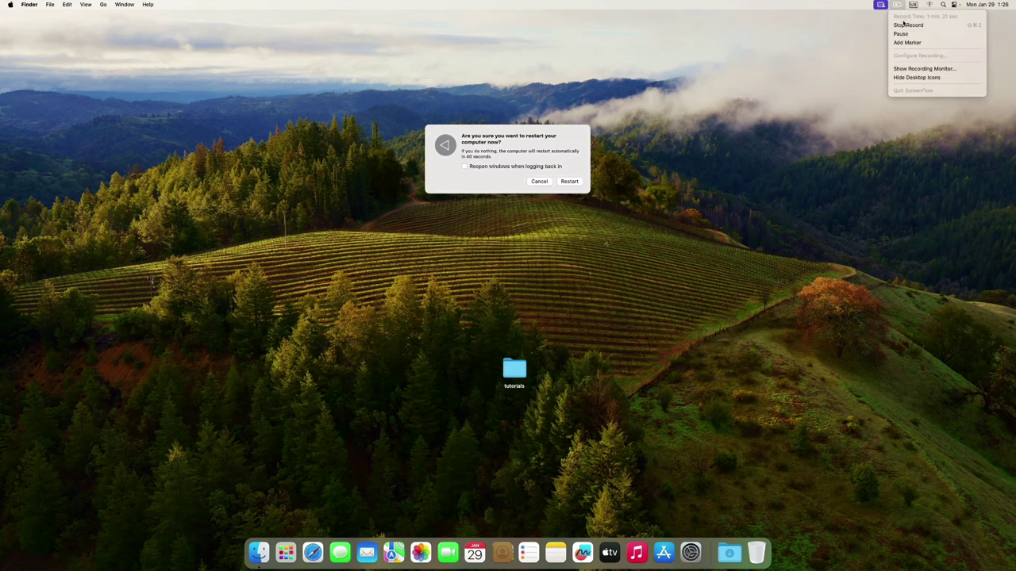
pyautogui.click(907, 22)
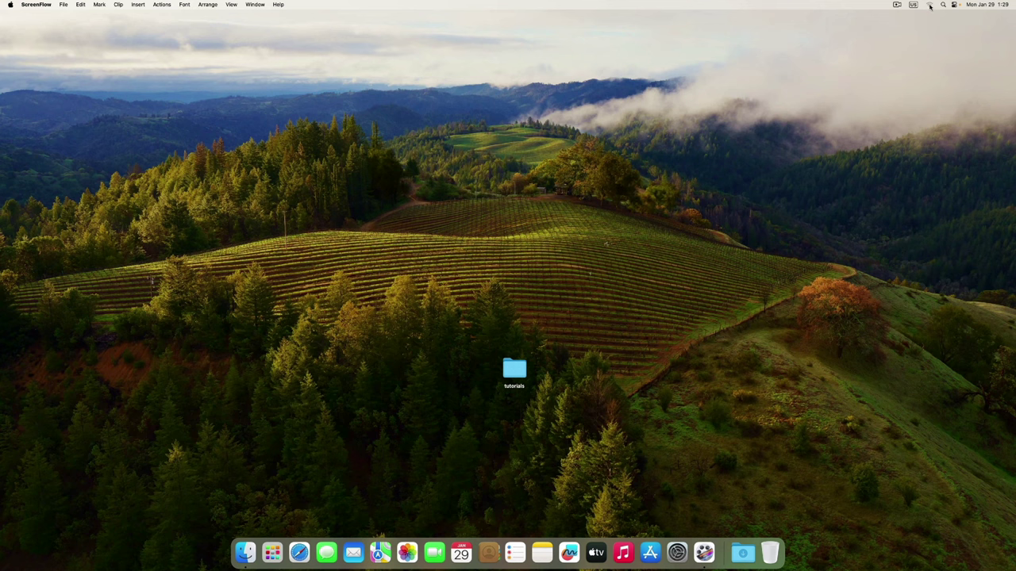
pyautogui.click(929, 5)
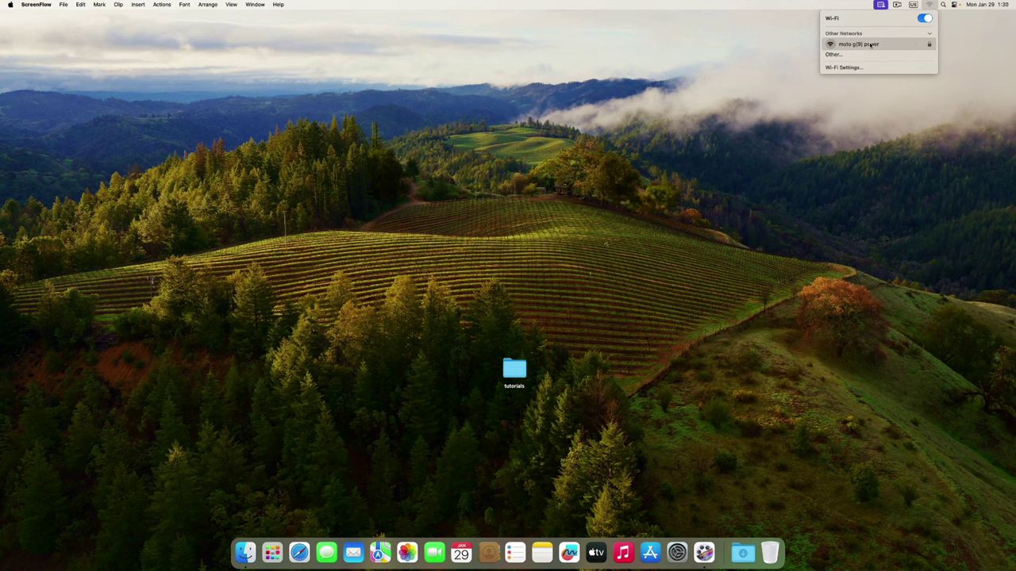
# Step: Launch About This Hack and join the moto g(9) power Wi-Fi network with its password
pyautogui.click(856, 45)
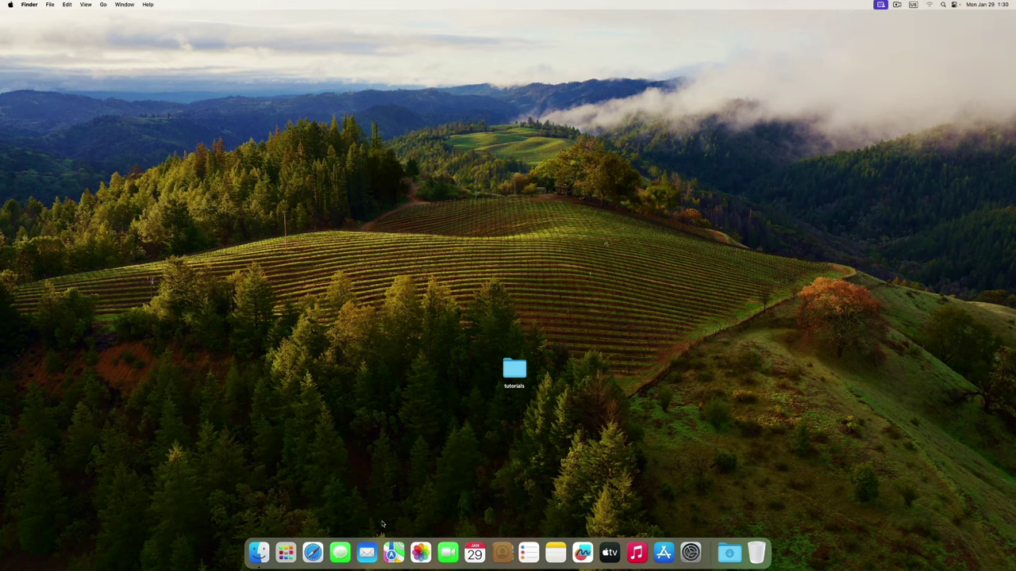
pyautogui.click(286, 553)
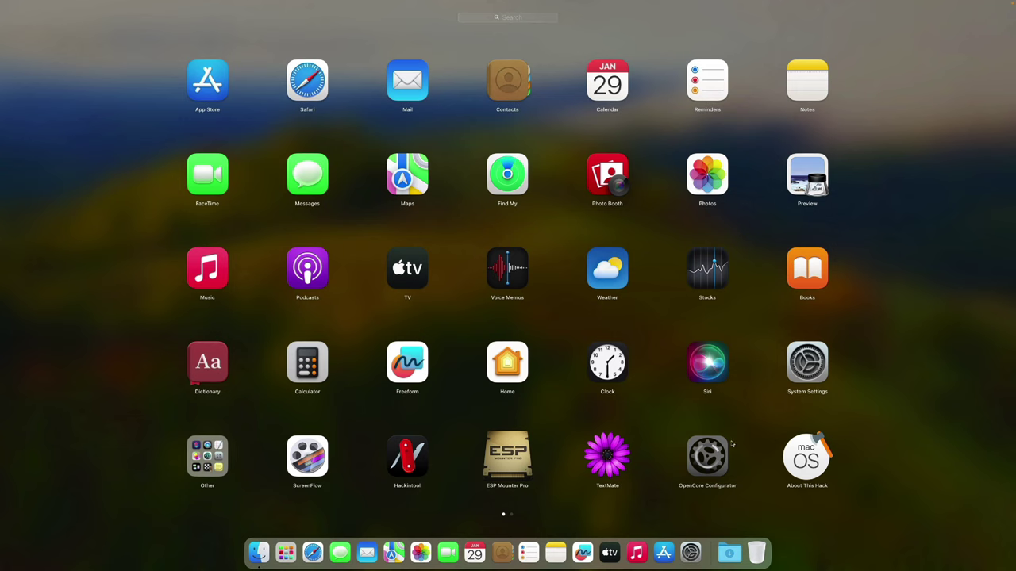
pyautogui.click(789, 454)
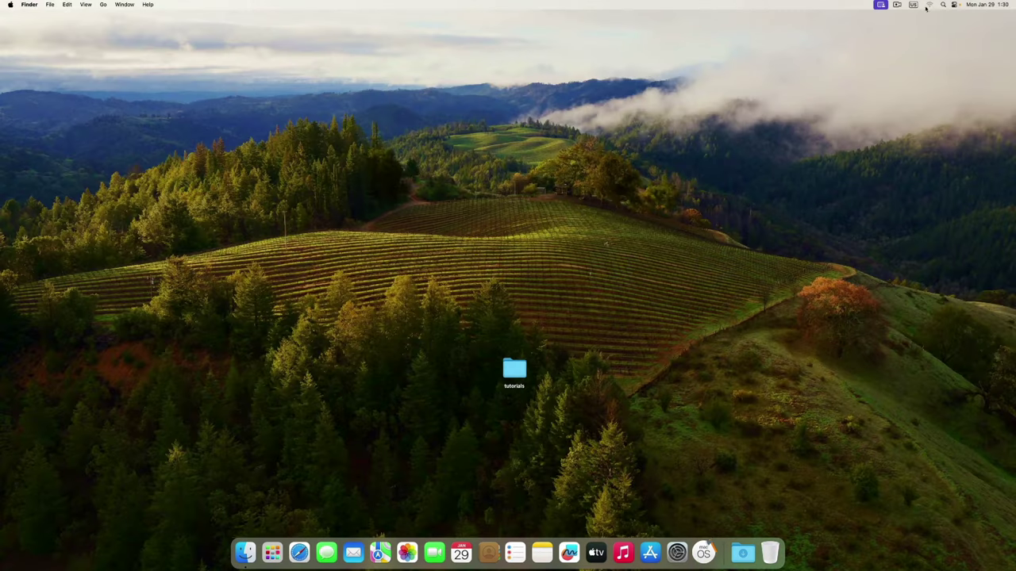
pyautogui.click(928, 4)
pyautogui.click(877, 44)
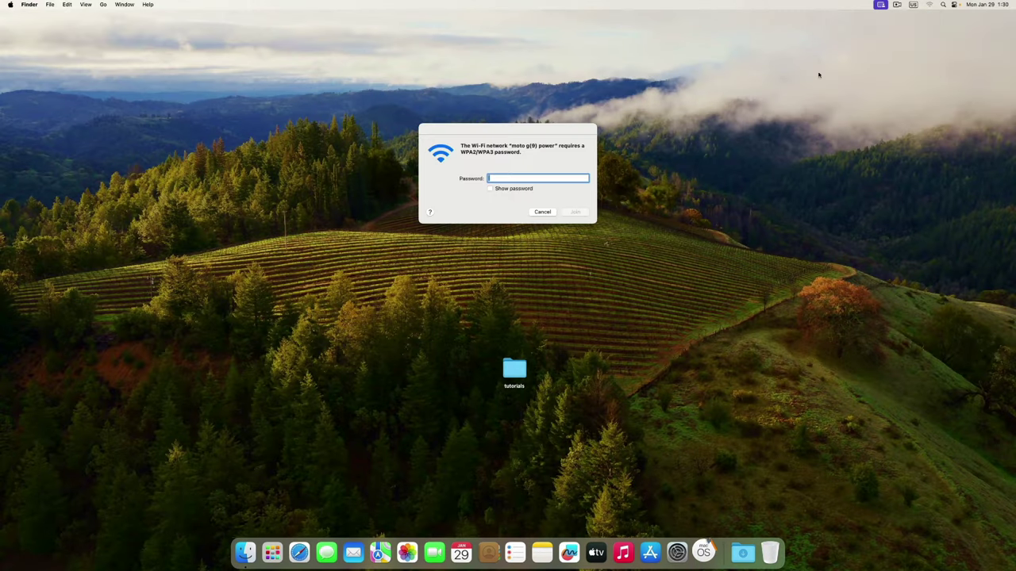
pyautogui.write('****')
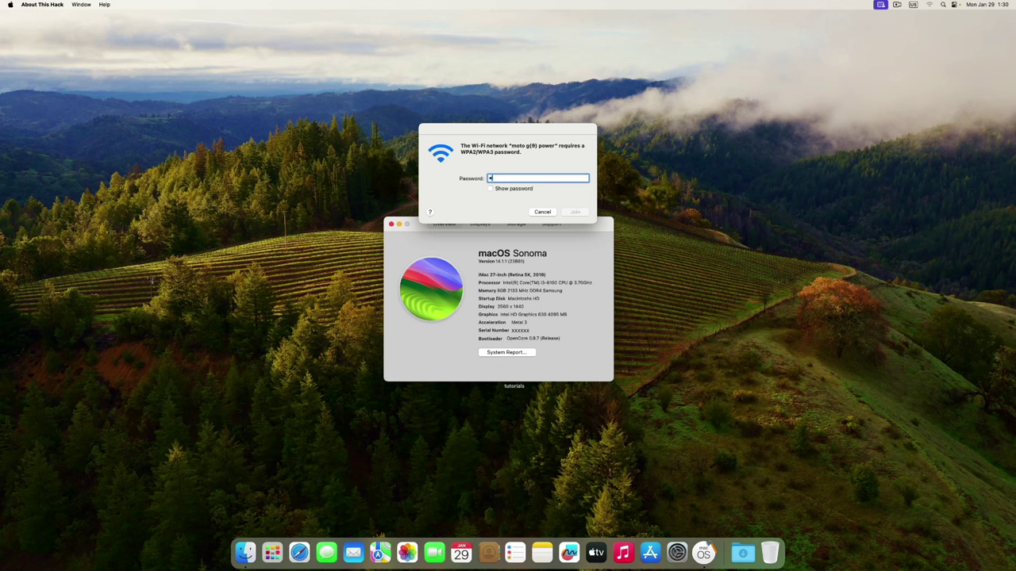
pyautogui.write('****')
pyautogui.click(571, 212)
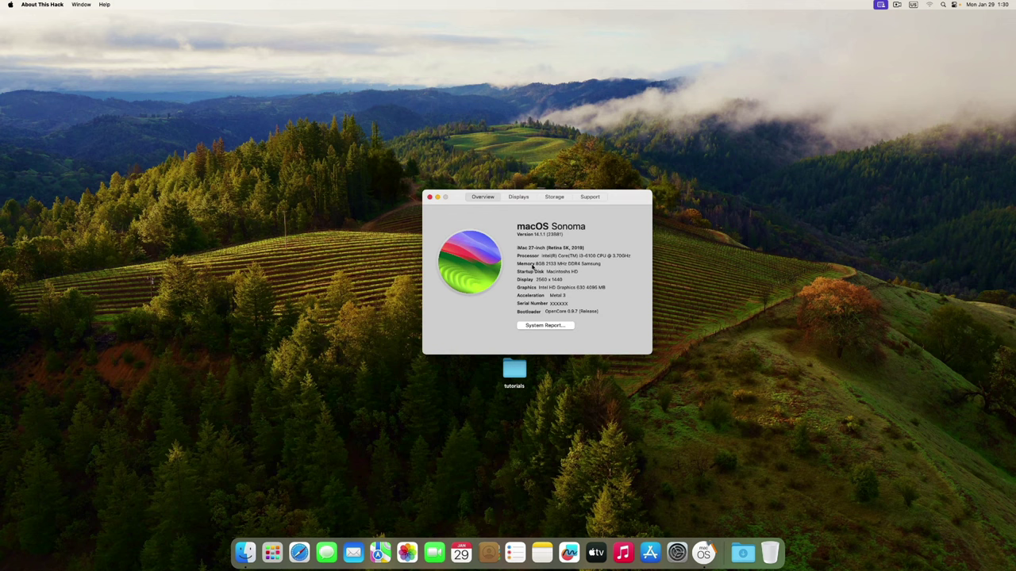
# Step: Open the System Report's Network > Wi-Fi details and enlarge the window
pyautogui.click(536, 327)
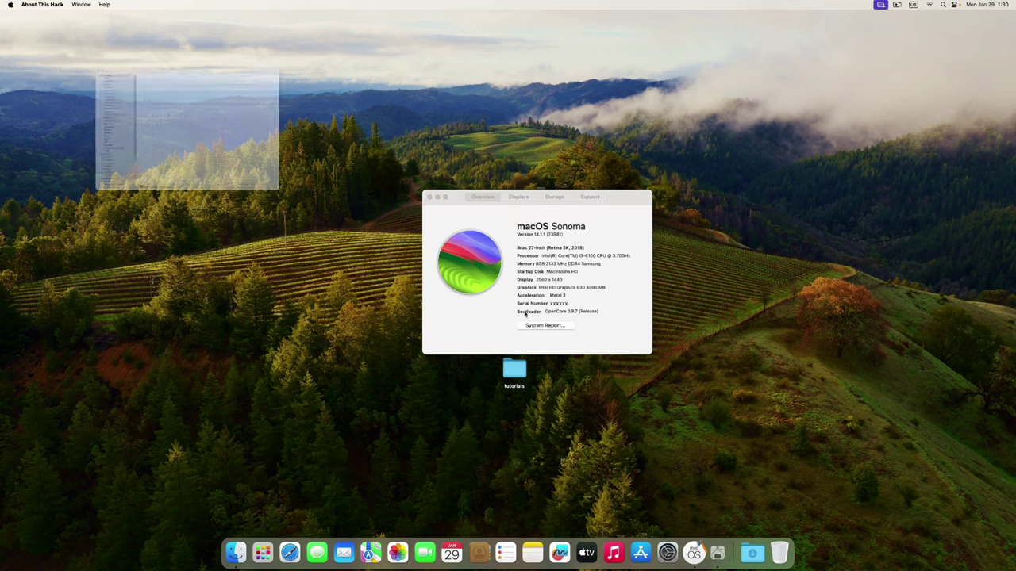
pyautogui.click(429, 198)
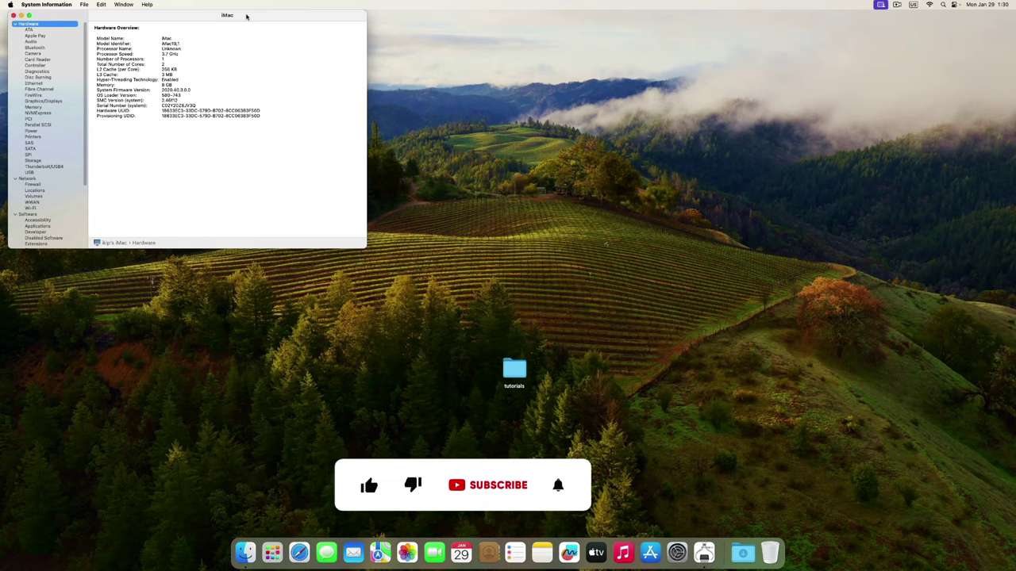
pyautogui.moveTo(245, 16); pyautogui.dragTo(706, 88)
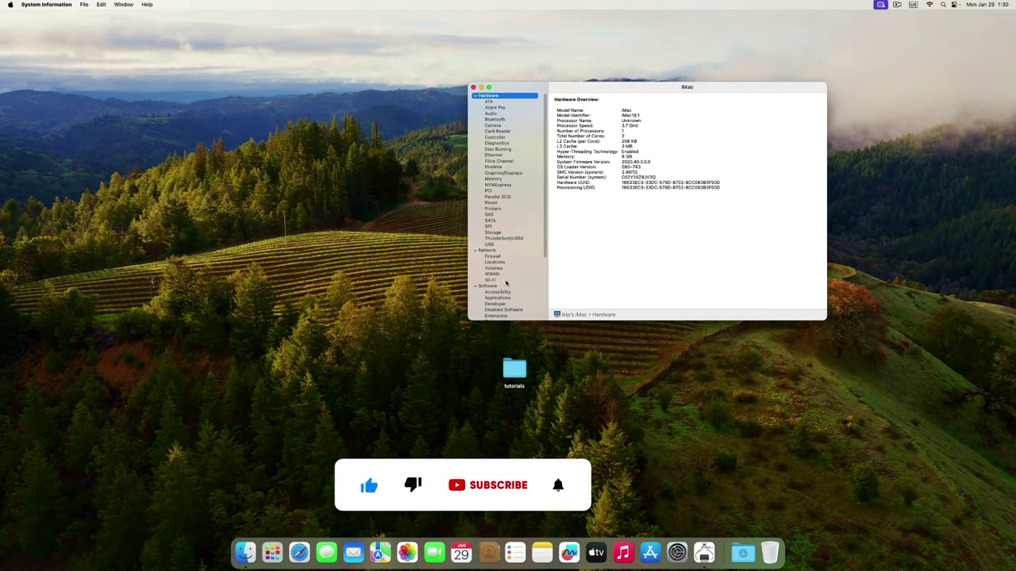
pyautogui.click(508, 280)
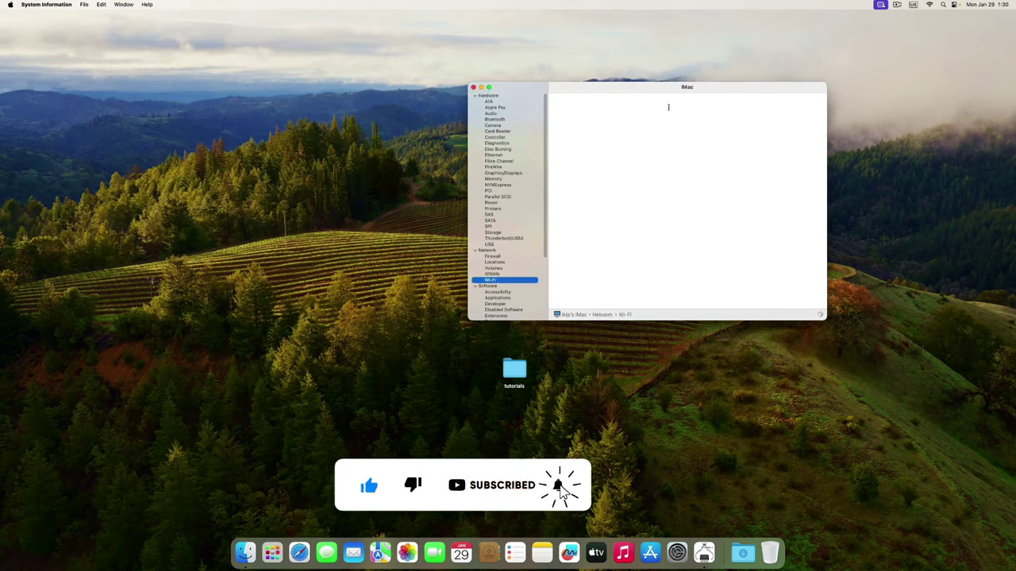
pyautogui.moveTo(748, 92); pyautogui.dragTo(625, 116)
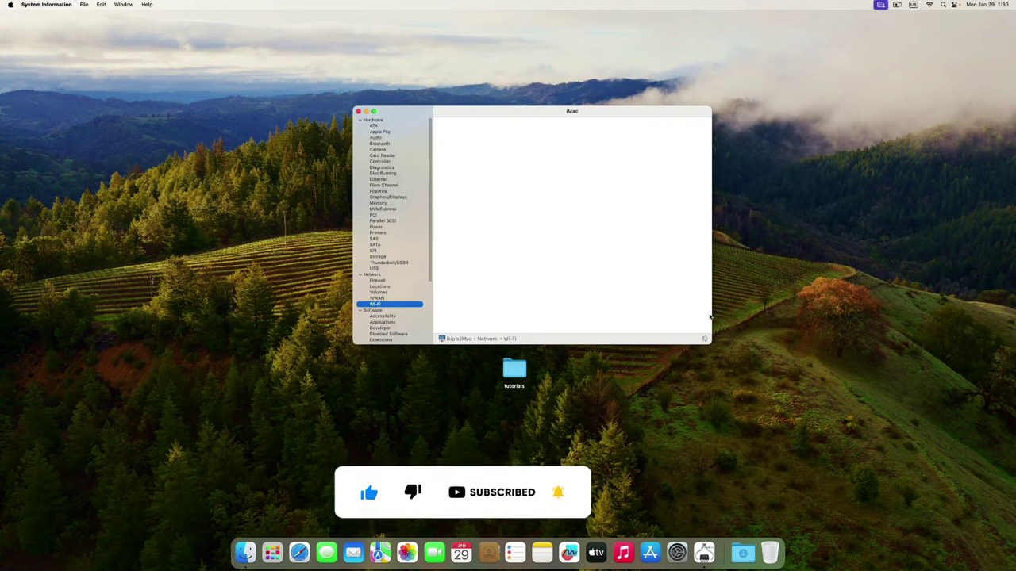
pyautogui.moveTo(709, 342); pyautogui.dragTo(781, 374)
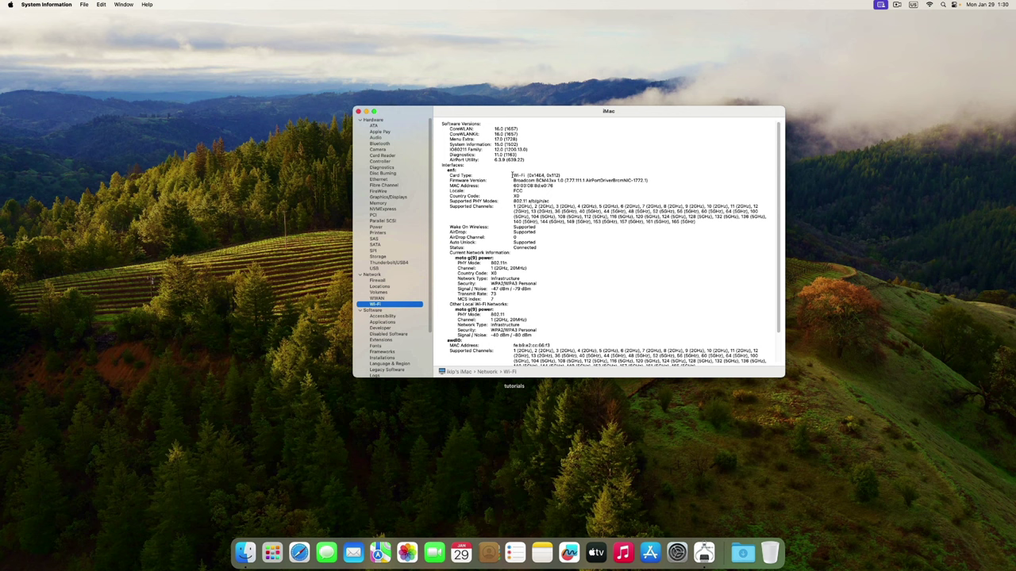
# Step: Verify Card Type Wi-Fi (0x14E4, 0x112), en1, Broadcom firmware and Connected status, then quit
pyautogui.moveTo(514, 175); pyautogui.dragTo(560, 176)
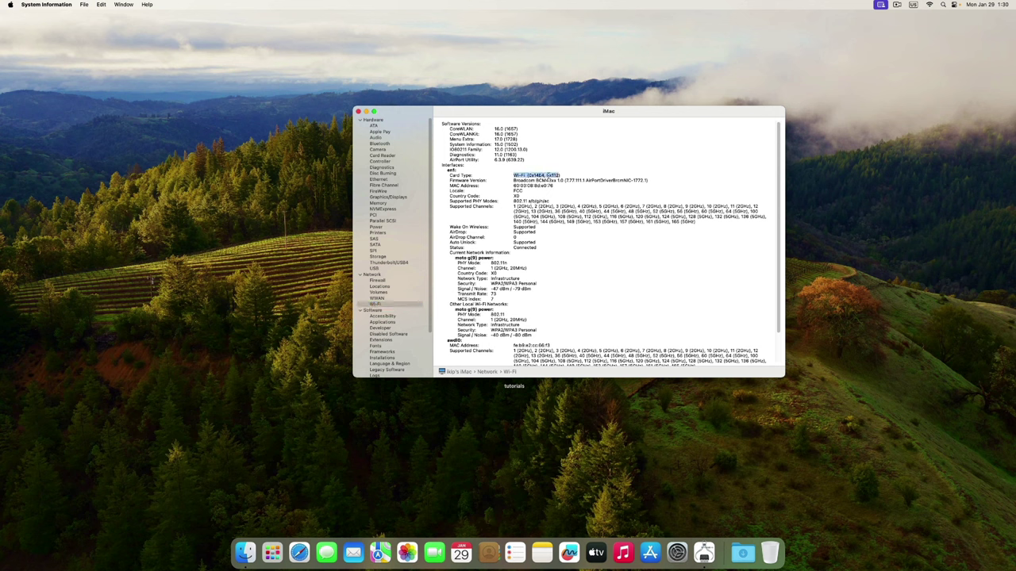
pyautogui.doubleClick(451, 169)
pyautogui.moveTo(513, 181); pyautogui.dragTo(652, 180)
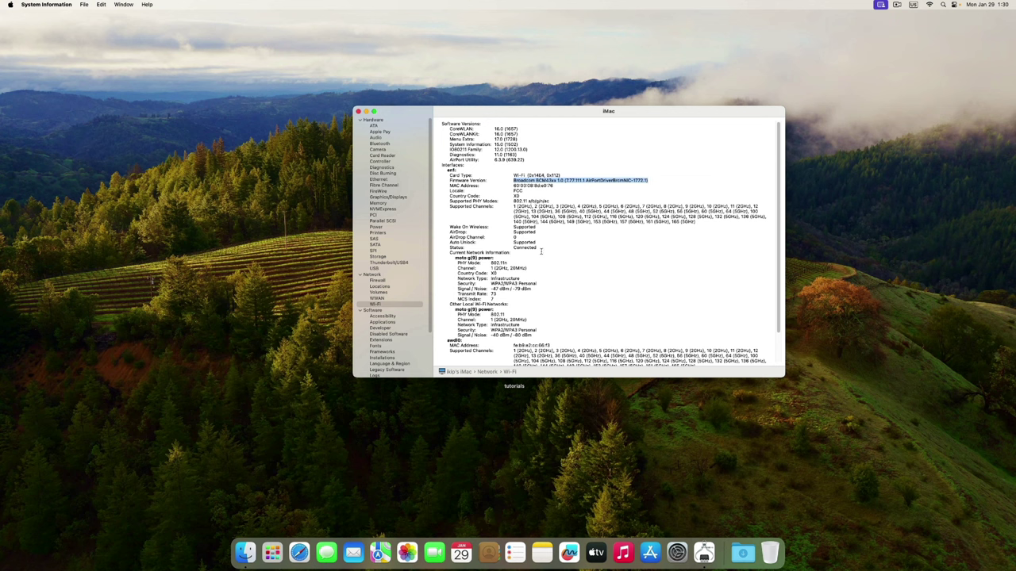
pyautogui.moveTo(540, 251); pyautogui.dragTo(512, 230)
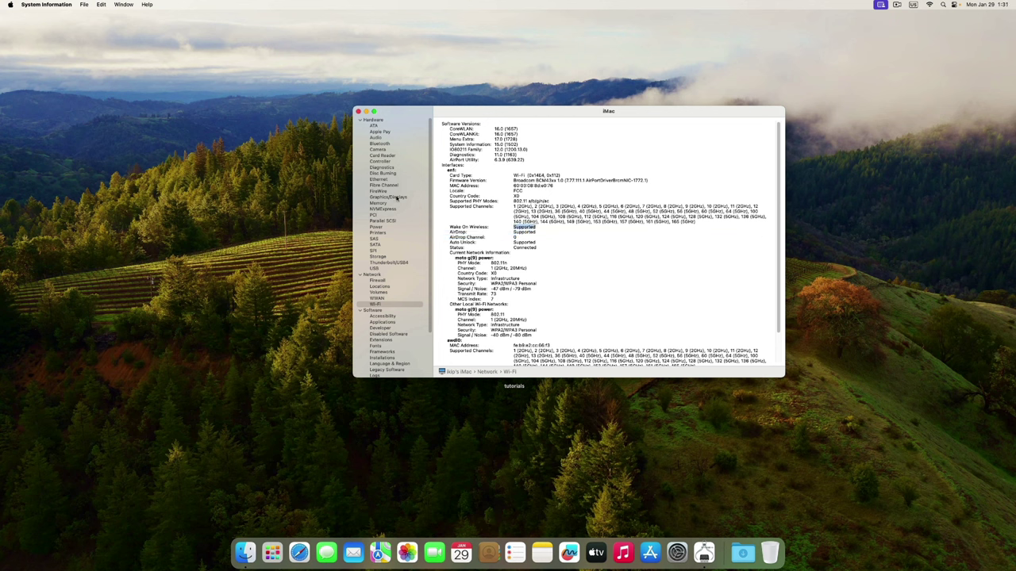
pyautogui.click(357, 111)
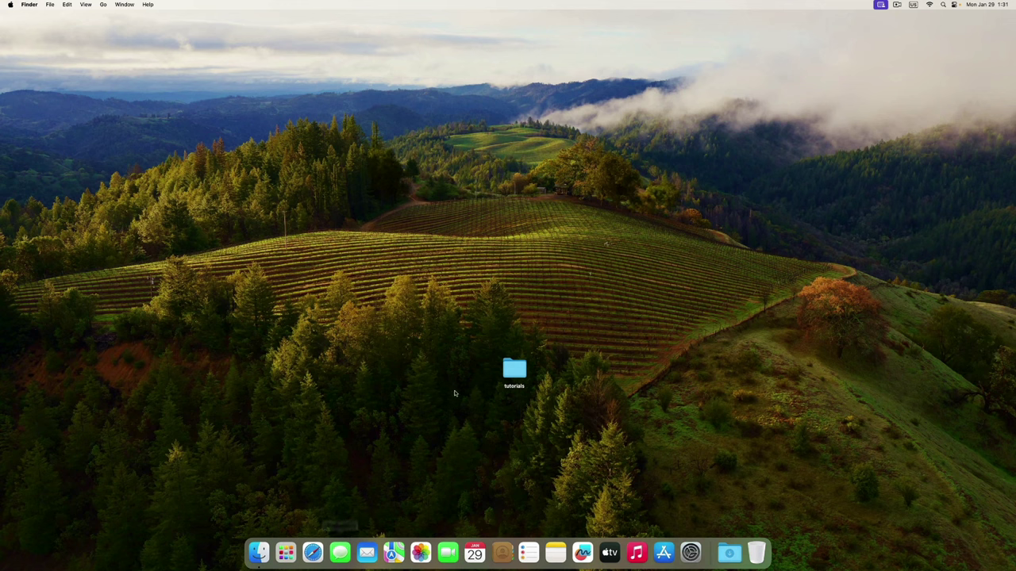
# Step: Launch OpenCore Configurator and mount the OpenCore EFI partition using the admin password
pyautogui.doubleClick(513, 371)
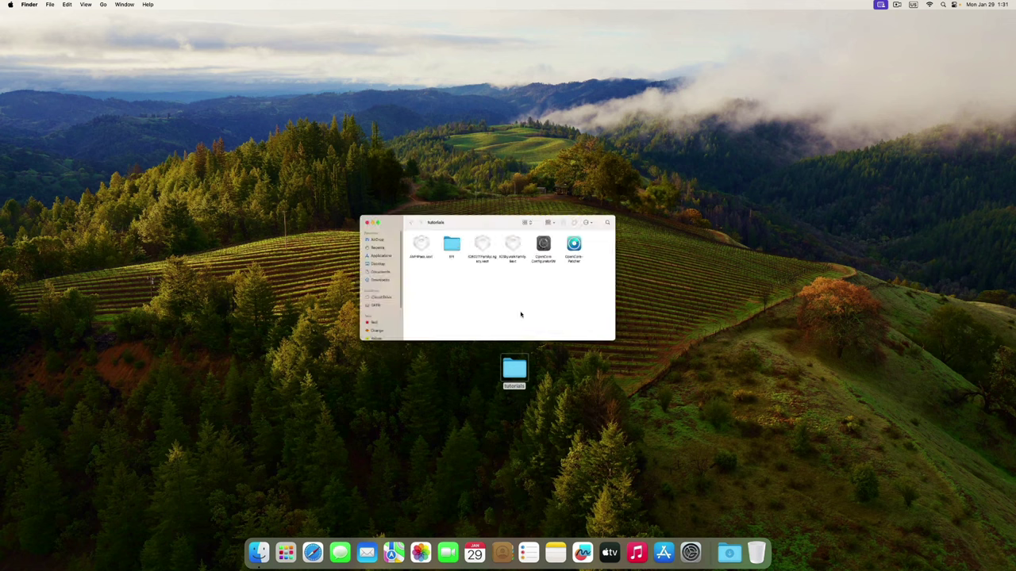
pyautogui.click(303, 160)
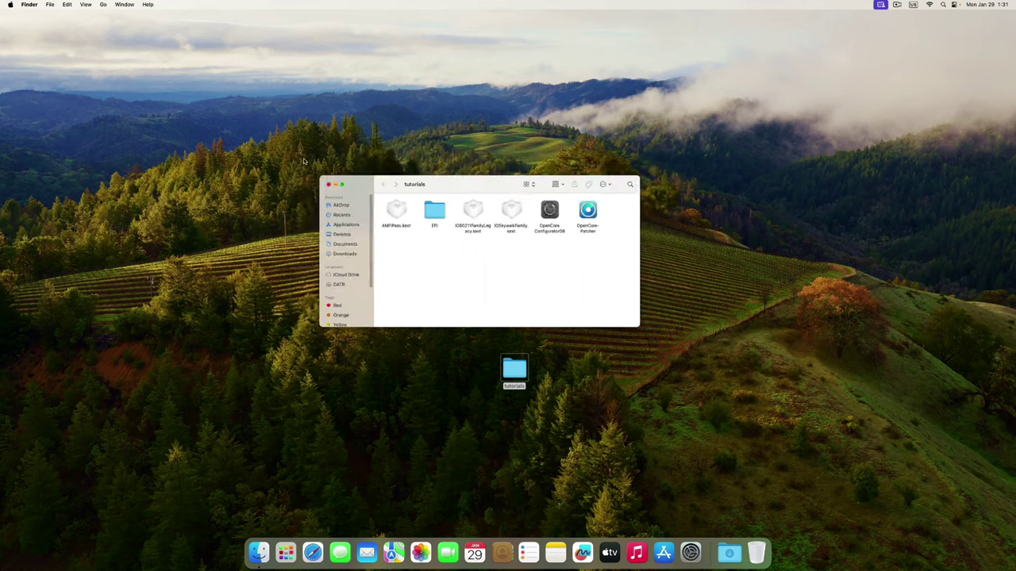
pyautogui.click(285, 553)
pyautogui.click(706, 457)
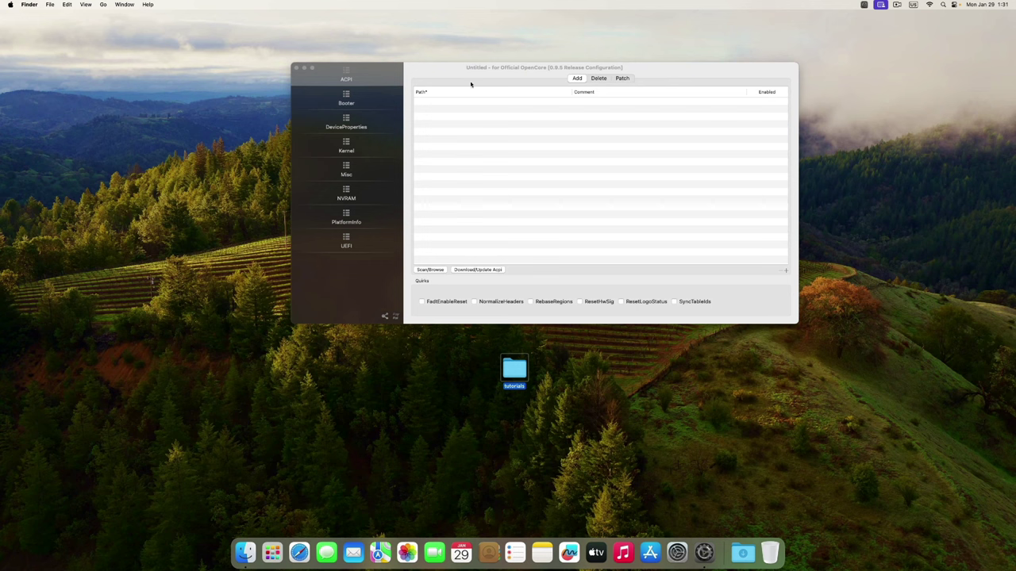
pyautogui.click(866, 5)
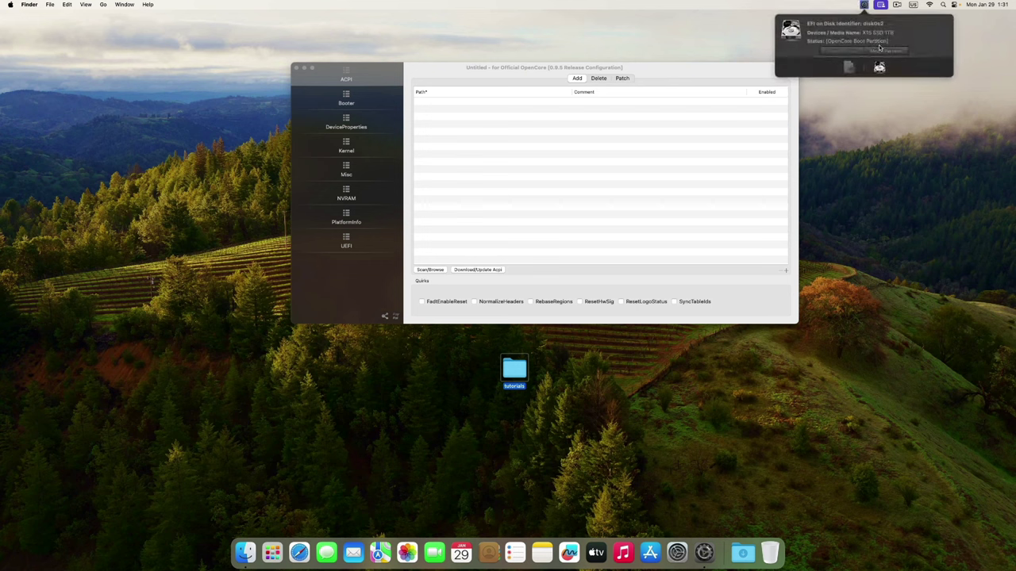
pyautogui.click(880, 52)
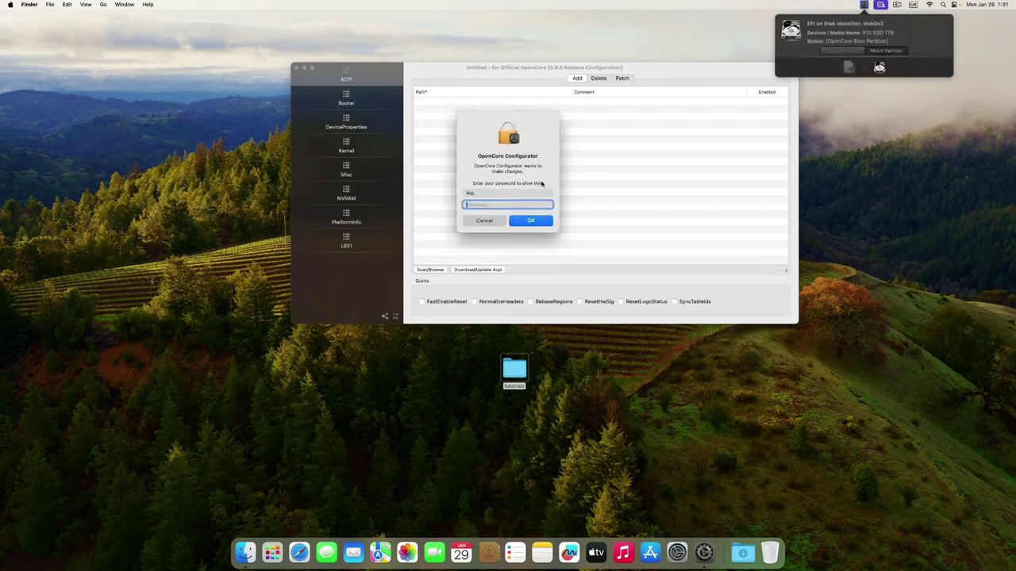
pyautogui.write('••••')
pyautogui.click(530, 223)
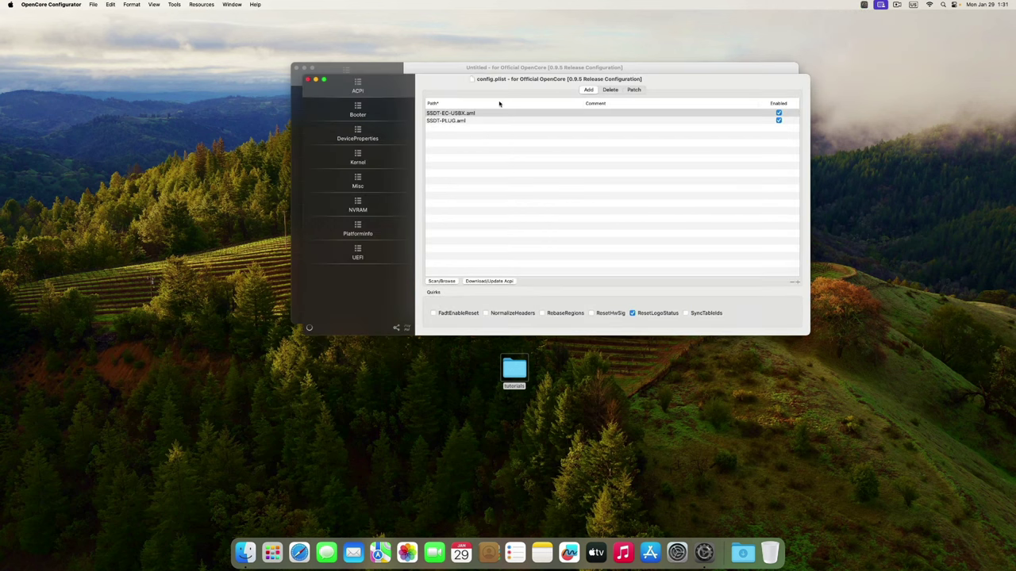
# Step: Run a config.plist validation check and review its missing-key error
pyautogui.click(296, 68)
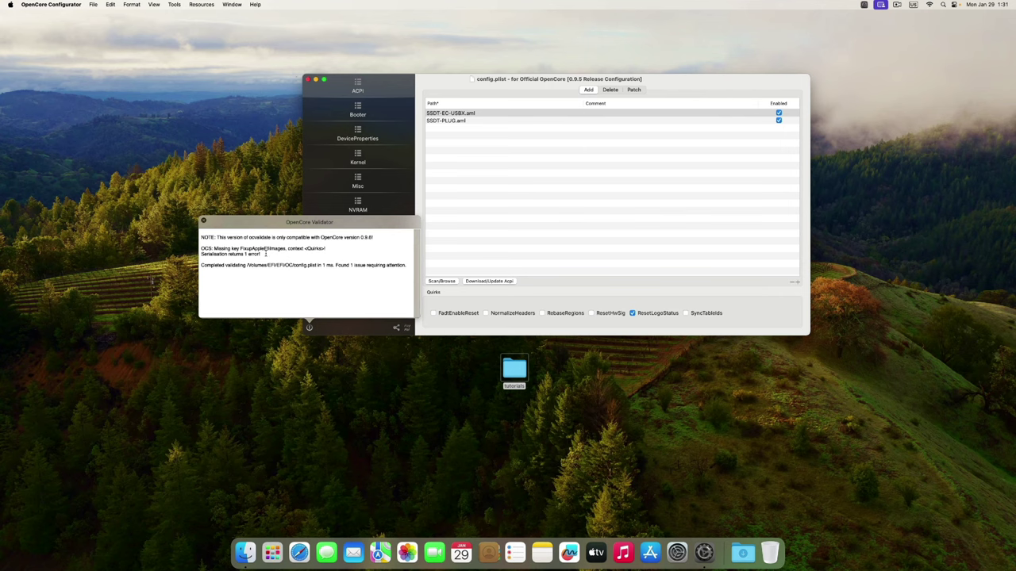
pyautogui.moveTo(265, 254); pyautogui.dragTo(214, 248)
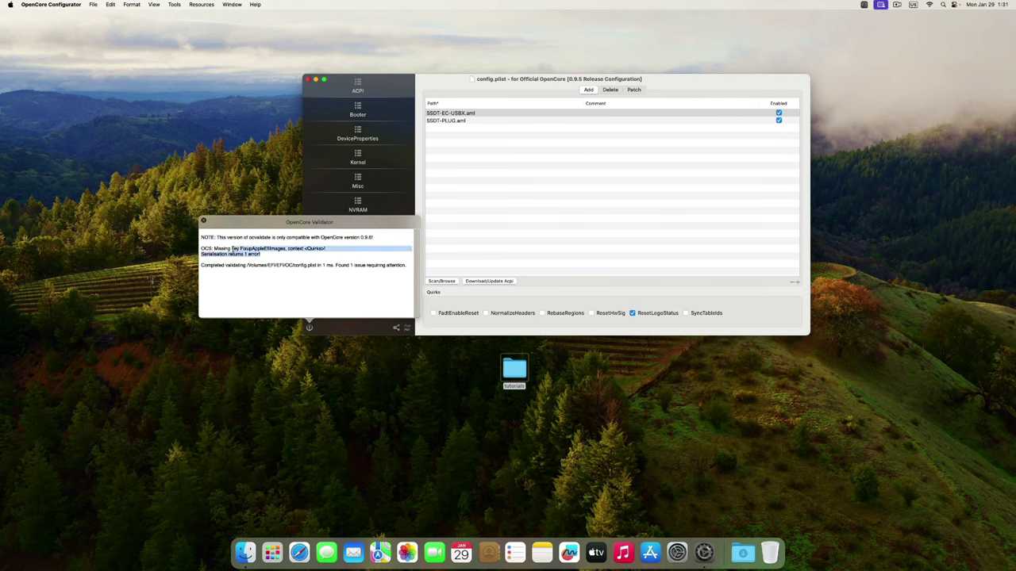
pyautogui.click(203, 221)
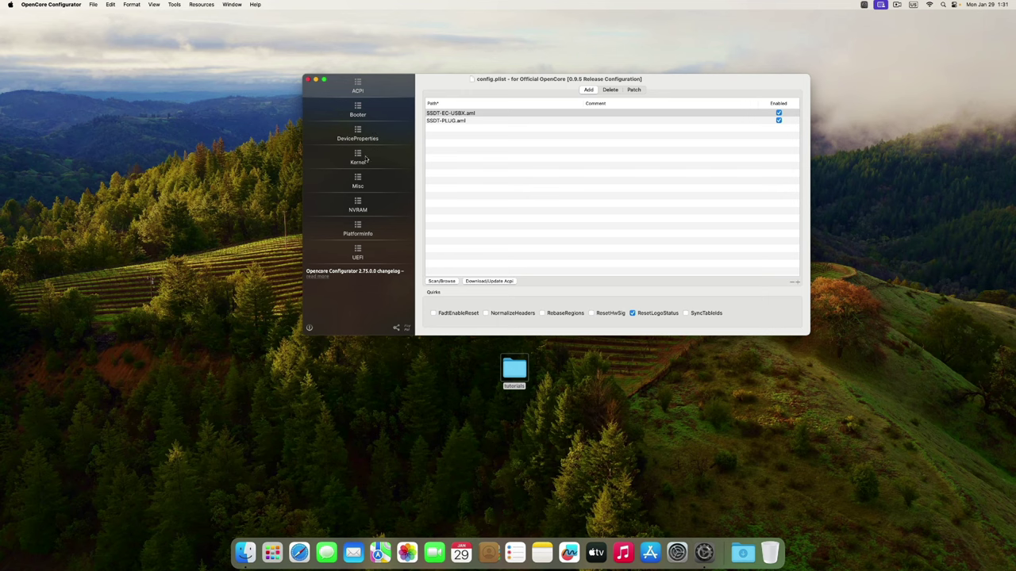
# Step: Review Kernel > Add, confirming AMFIPass.kext and the BCM Wi-Fi kexts are enabled
pyautogui.click(358, 162)
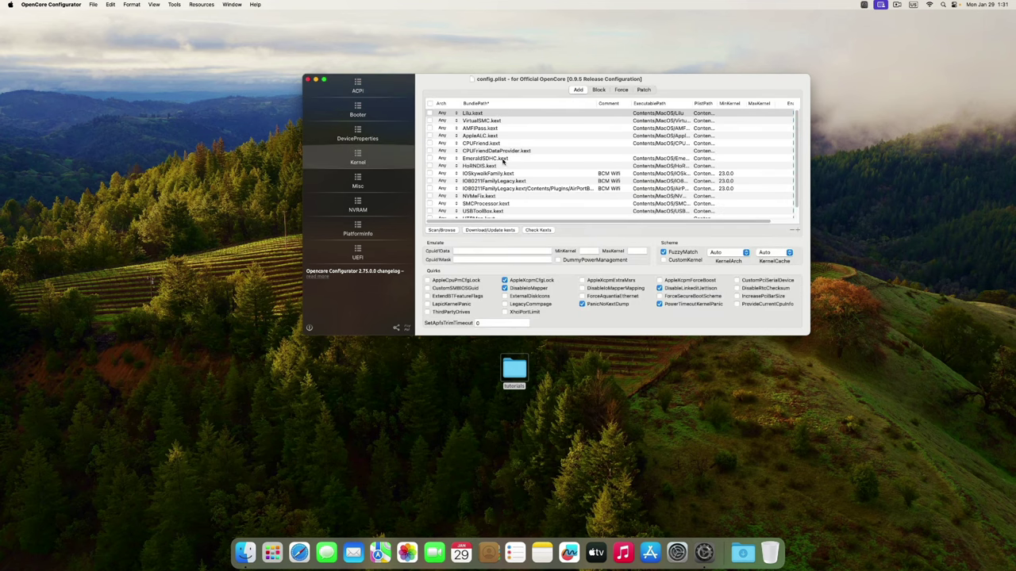
pyautogui.click(475, 130)
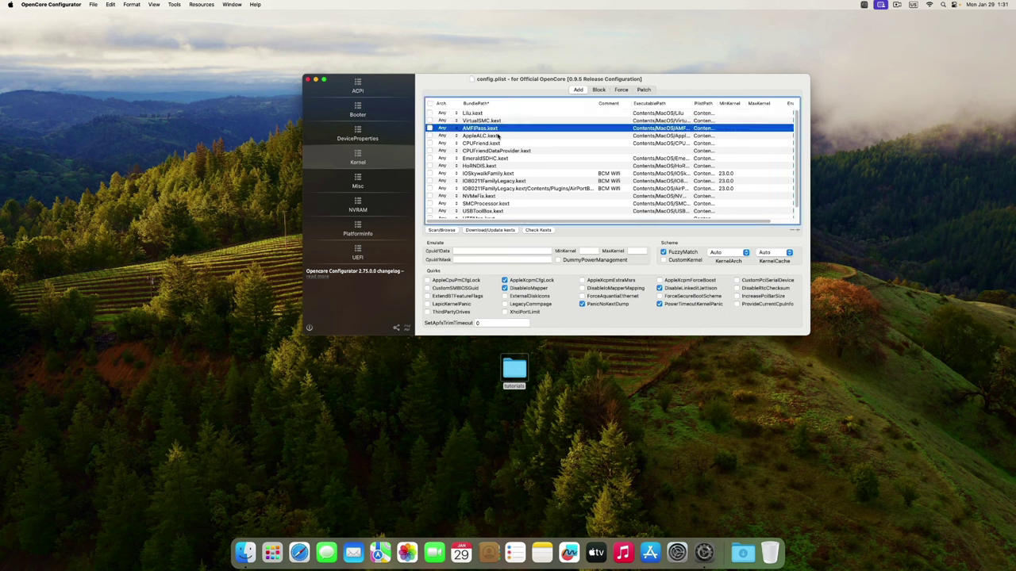
pyautogui.hscroll(2, 568, 222)
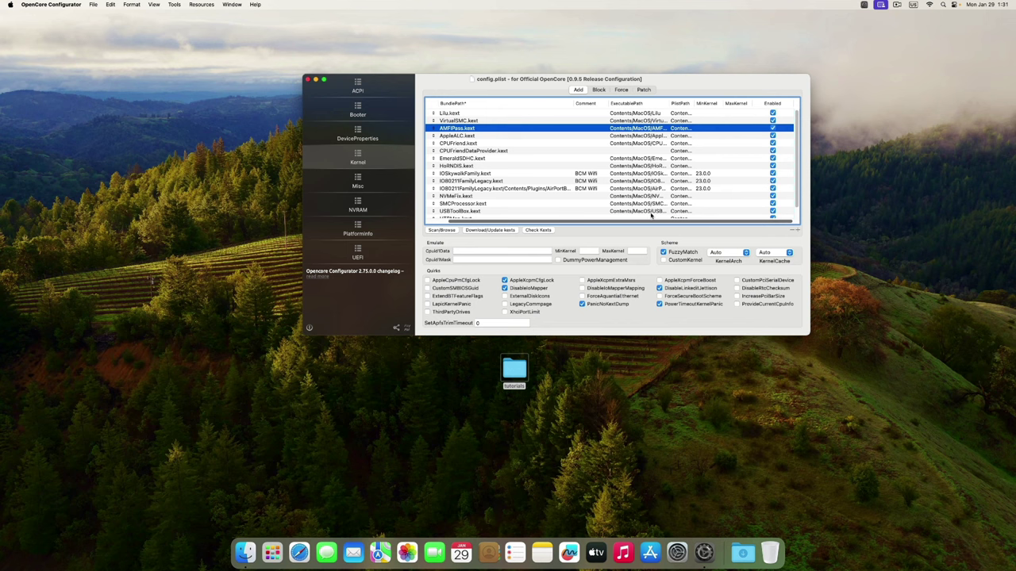
pyautogui.hscroll(-1, 627, 216)
# Step: In the third NVRAM UUID, replace the boot-args' trailing amfi=0x80 with -AMFIpassbeta
pyautogui.click(358, 210)
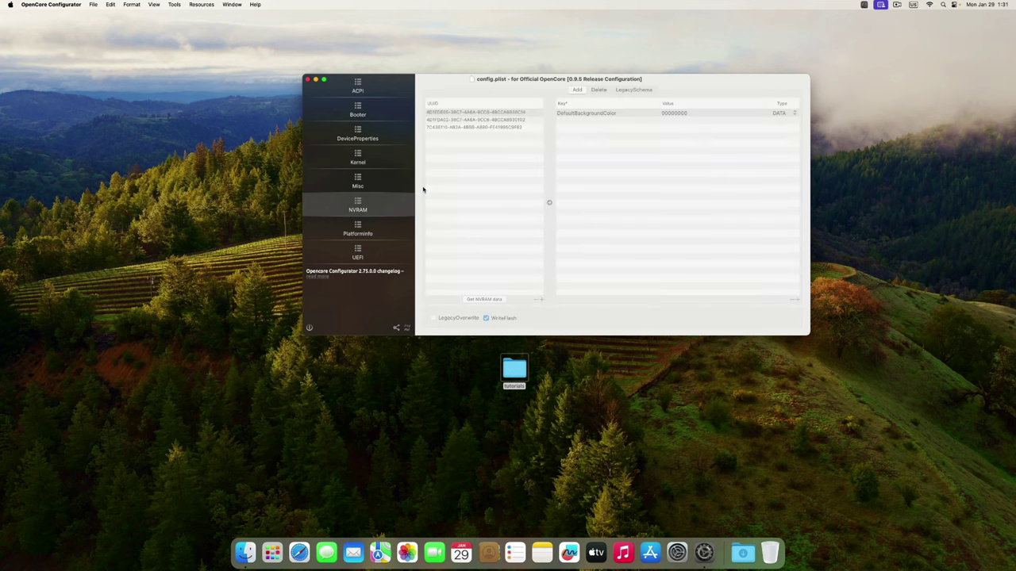
pyautogui.click(509, 128)
pyautogui.click(706, 135)
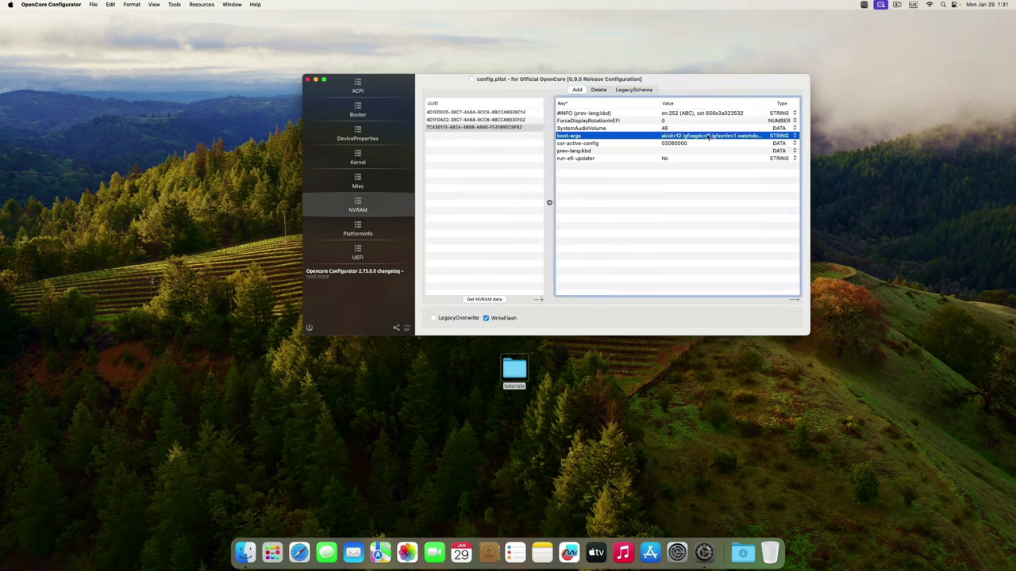
pyautogui.click(726, 136)
pyautogui.moveTo(738, 136); pyautogui.dragTo(833, 135)
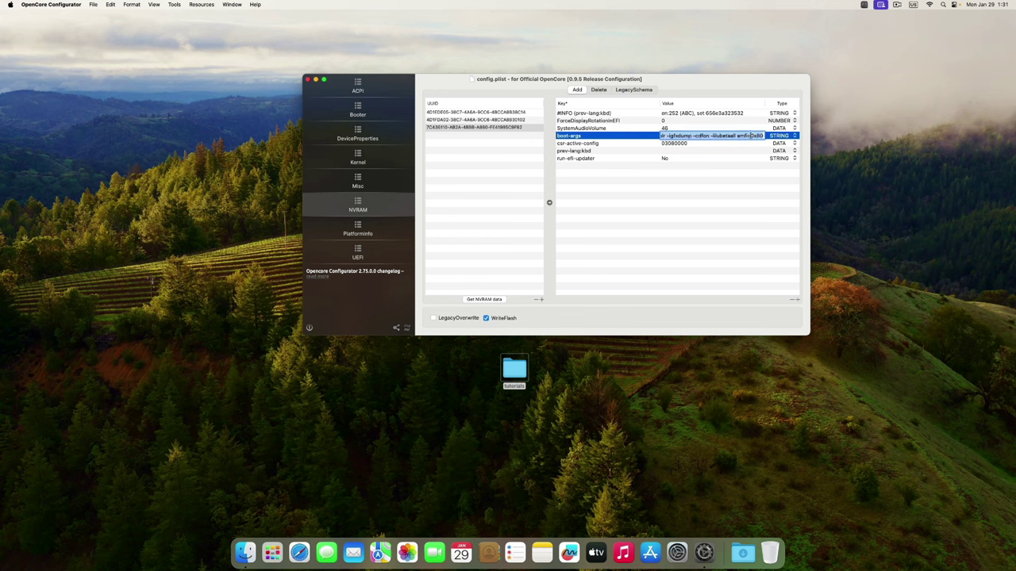
pyautogui.moveTo(737, 136); pyautogui.dragTo(782, 134)
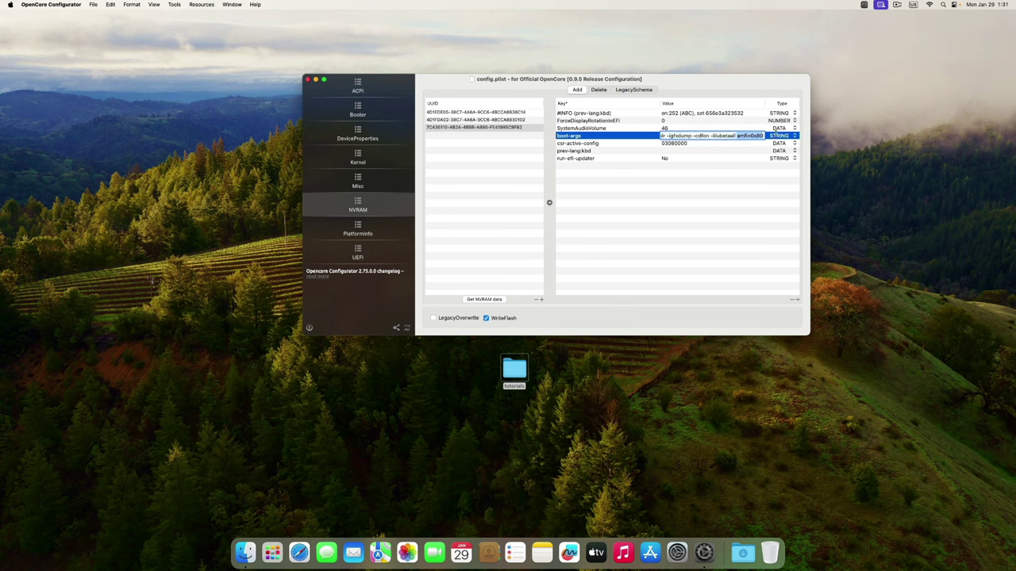
pyautogui.press('BackSpace')
pyautogui.write('-AMFIpassbeta')
pyautogui.click(622, 140)
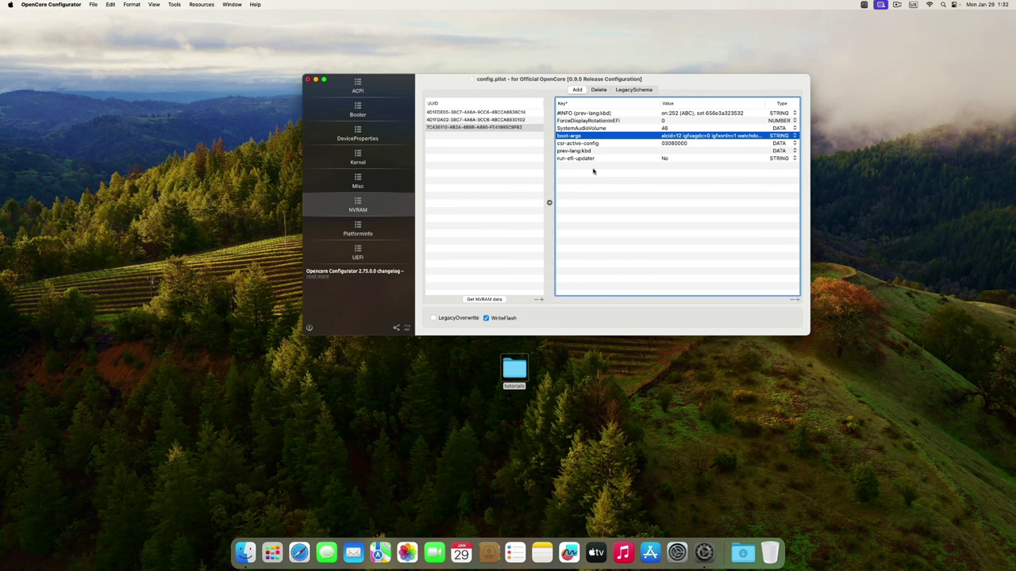
# Step: Set Misc > Security SecureBootModel to Default
pyautogui.click(367, 185)
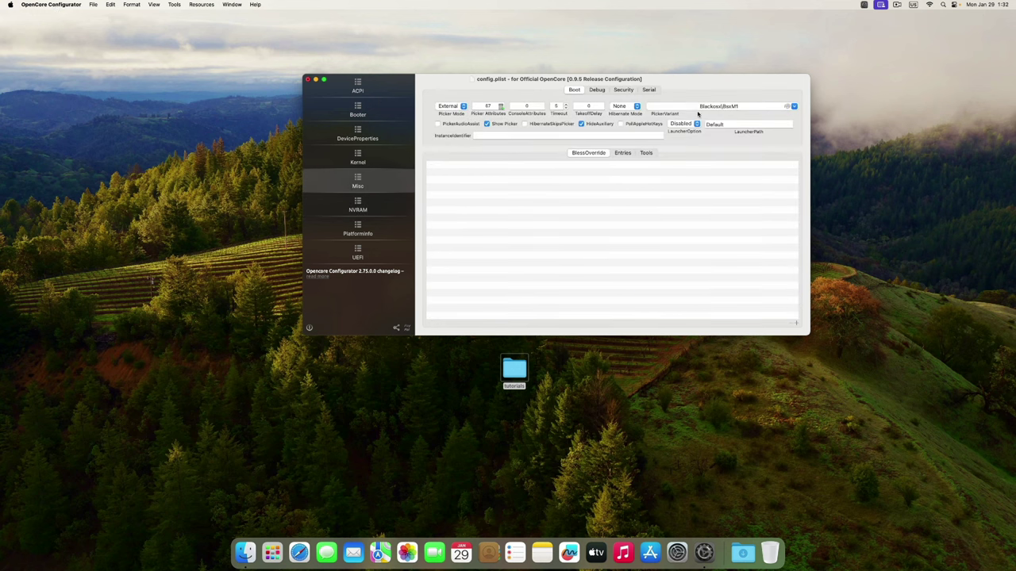
pyautogui.click(623, 90)
pyautogui.click(711, 104)
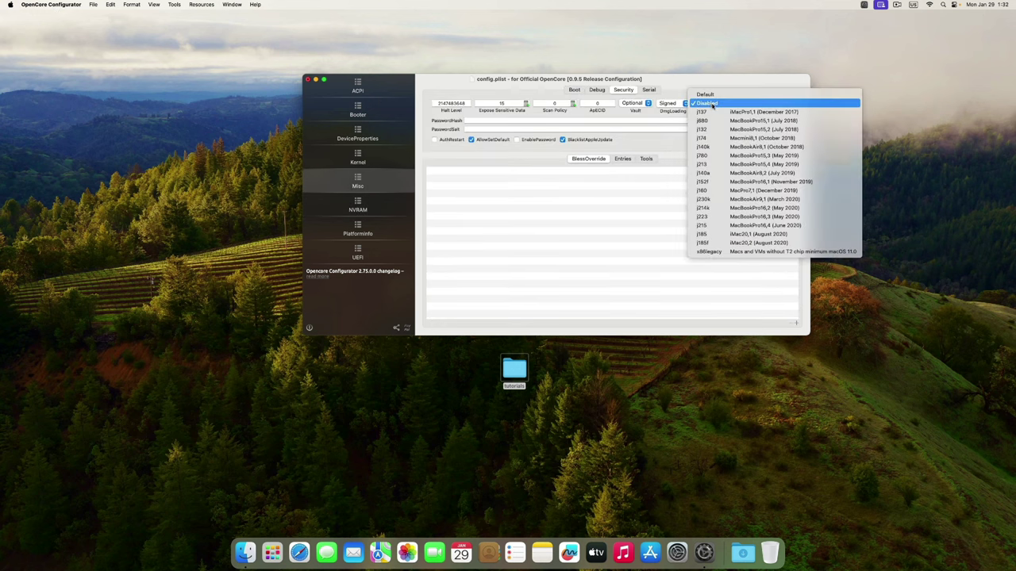
pyautogui.click(746, 95)
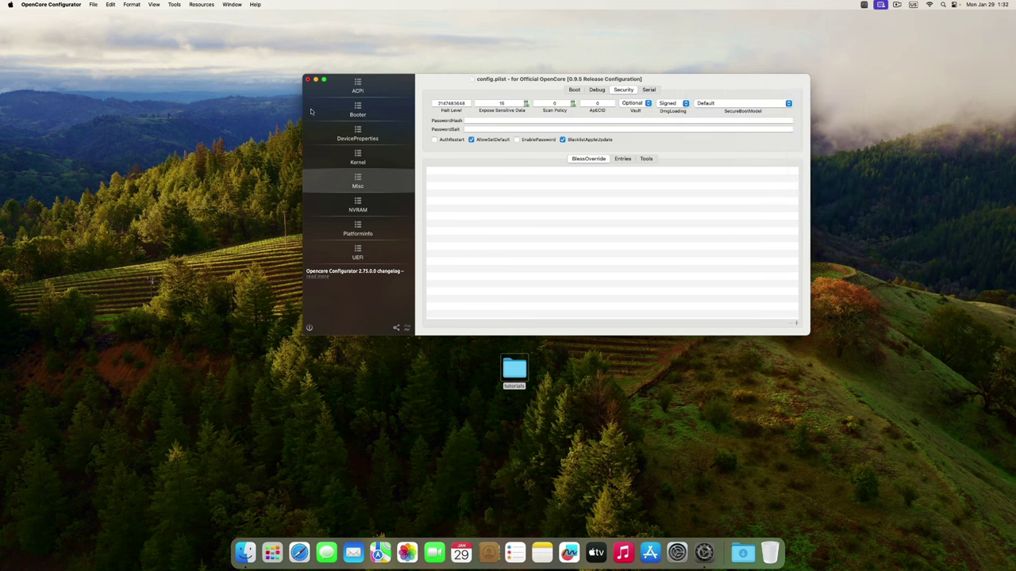
# Step: Review the NVRAM, PlatformInfo, UEFI, ACPI and Booter sections, then close and save config.plist
pyautogui.click(365, 213)
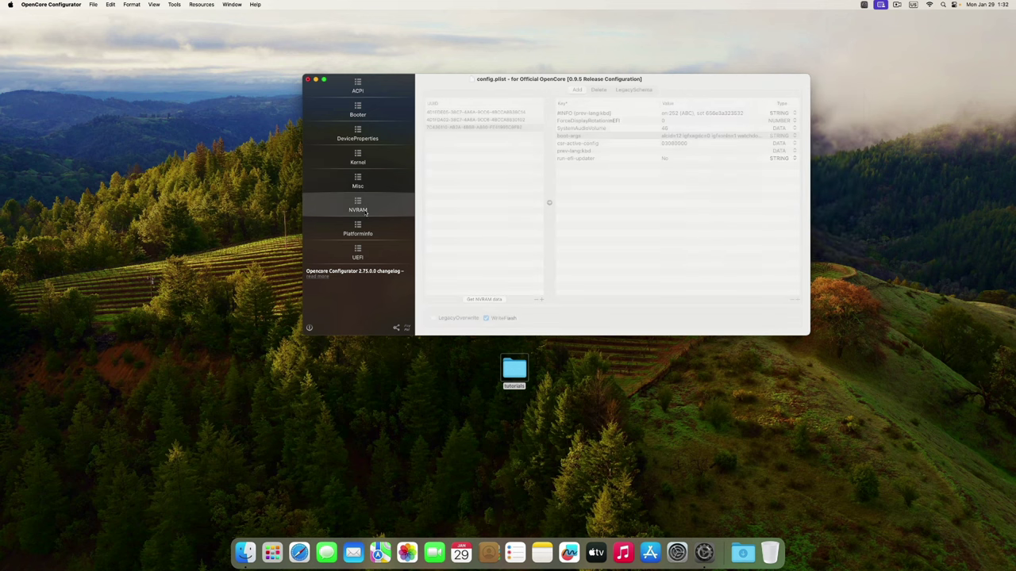
pyautogui.click(476, 128)
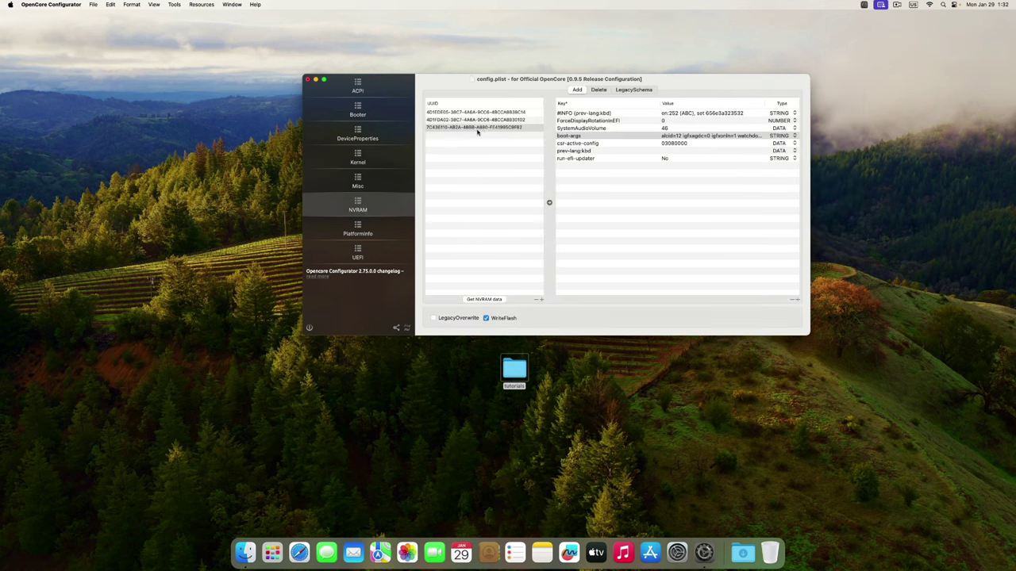
pyautogui.click(370, 228)
pyautogui.click(368, 250)
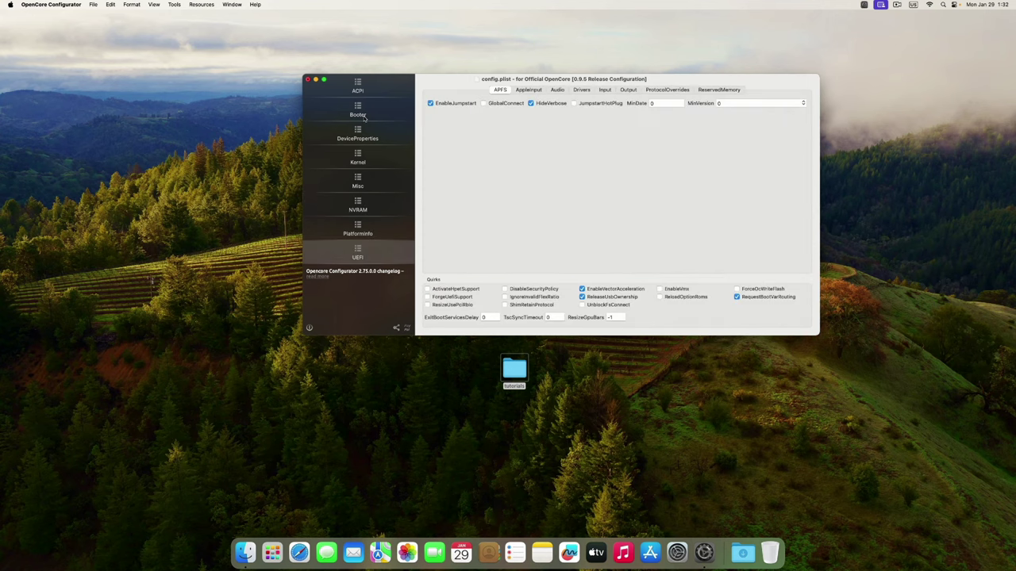
pyautogui.click(353, 86)
pyautogui.click(366, 117)
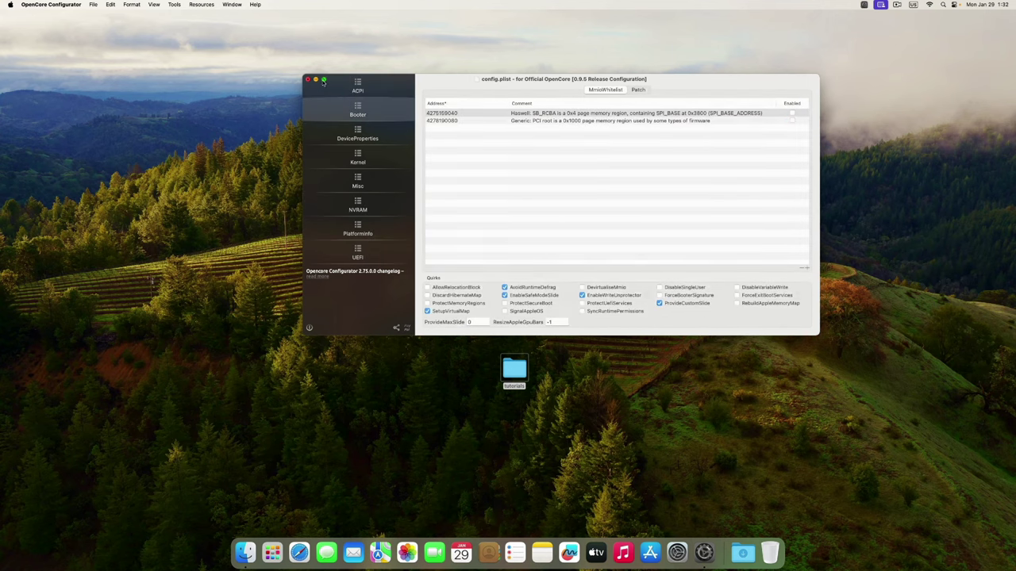
pyautogui.click(308, 80)
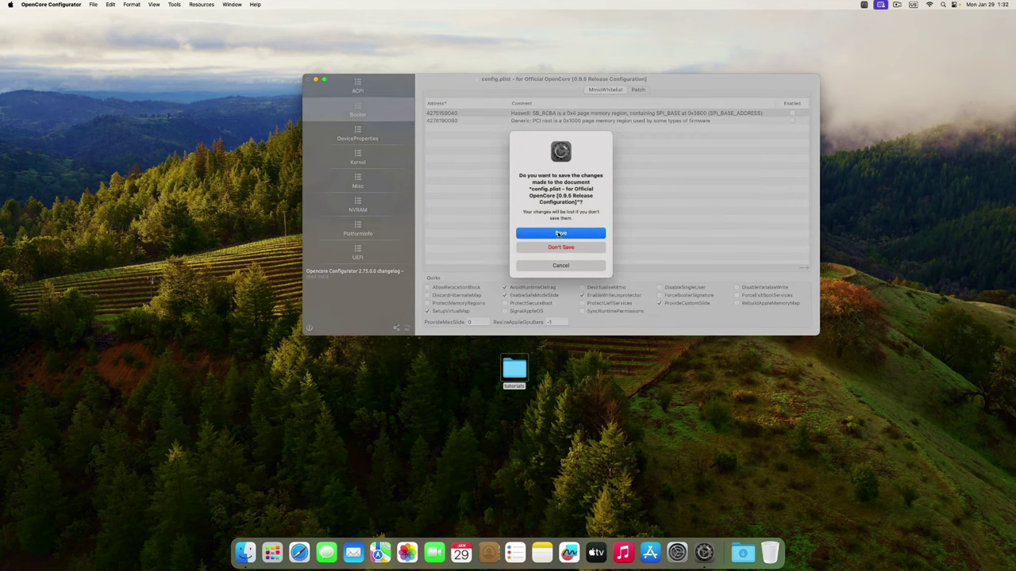
pyautogui.click(560, 233)
pyautogui.click(559, 389)
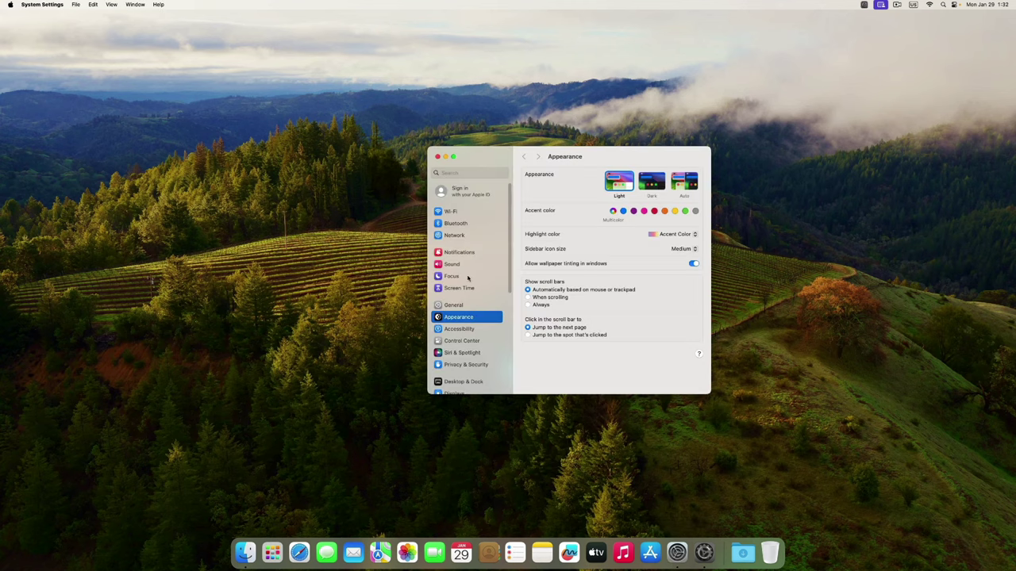
# Step: Disable automatic update downloads and Security Responses installs, authorising with the account password
pyautogui.click(451, 306)
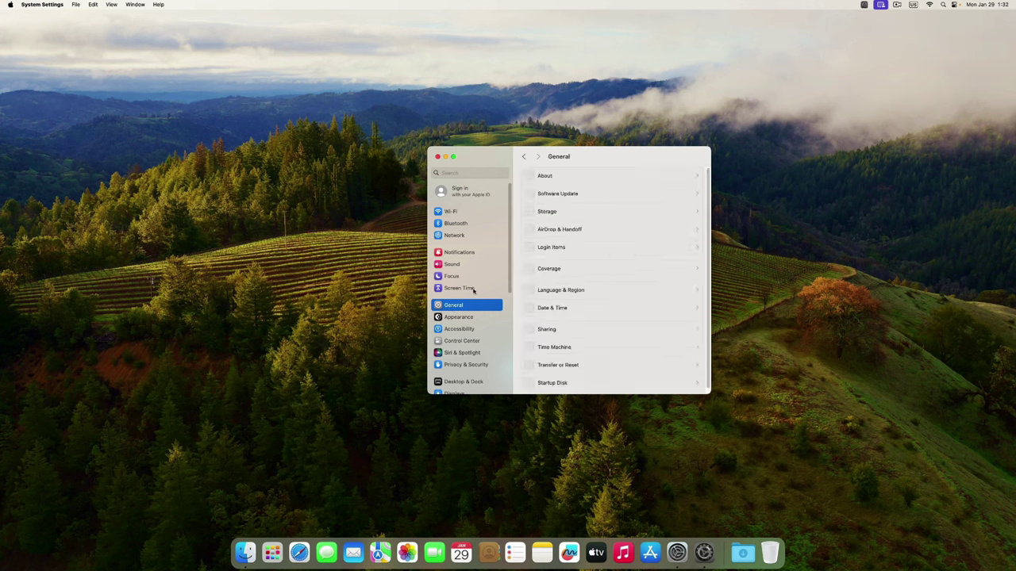
pyautogui.click(580, 193)
pyautogui.click(695, 174)
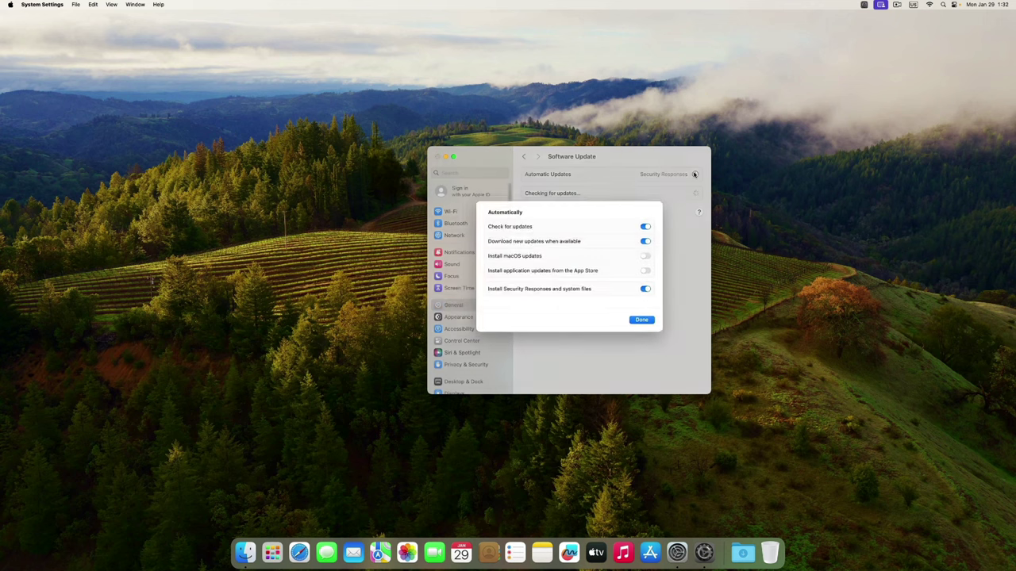
pyautogui.click(646, 246)
pyautogui.write('******')
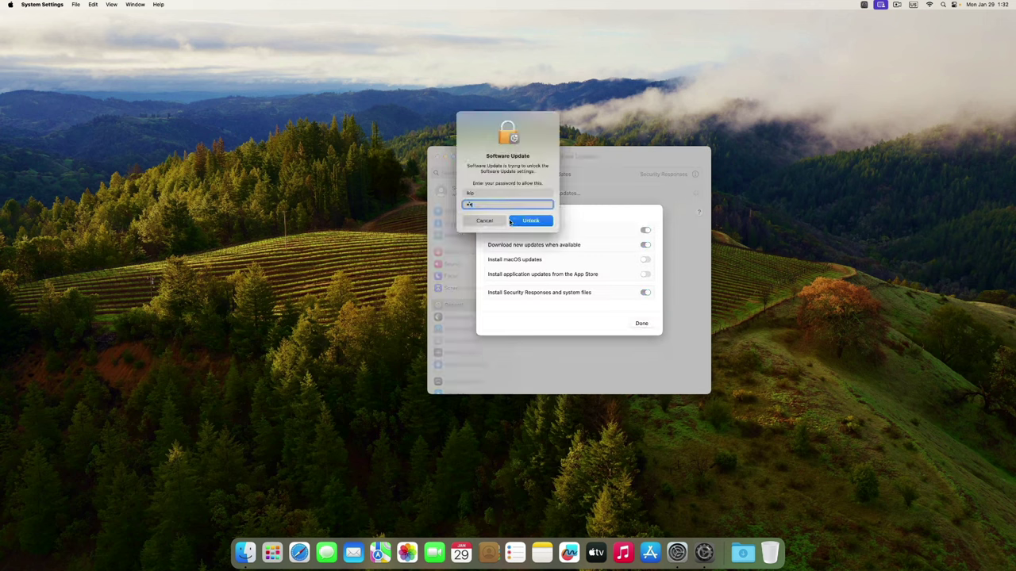
pyautogui.click(532, 221)
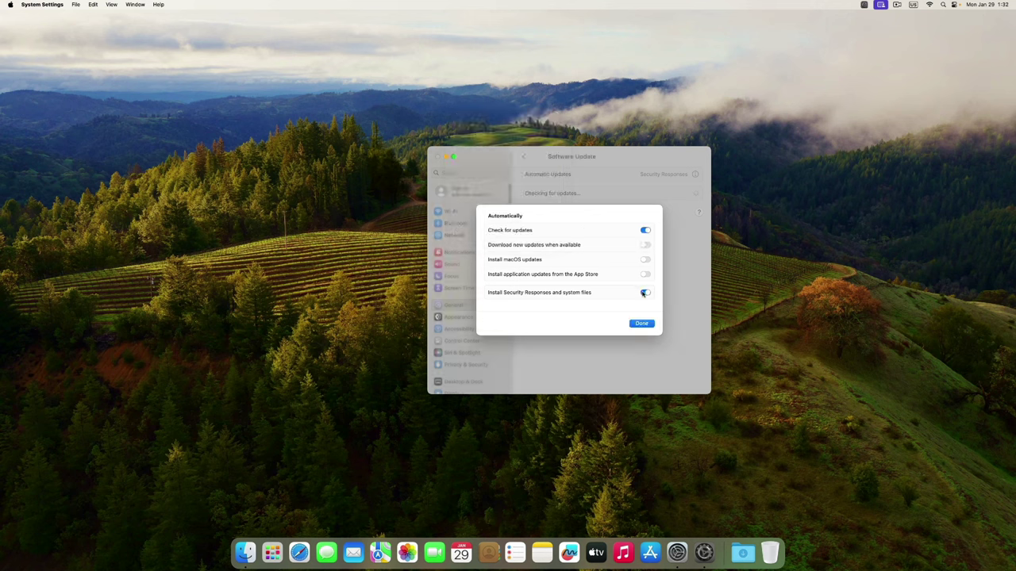
pyautogui.click(643, 293)
pyautogui.click(641, 323)
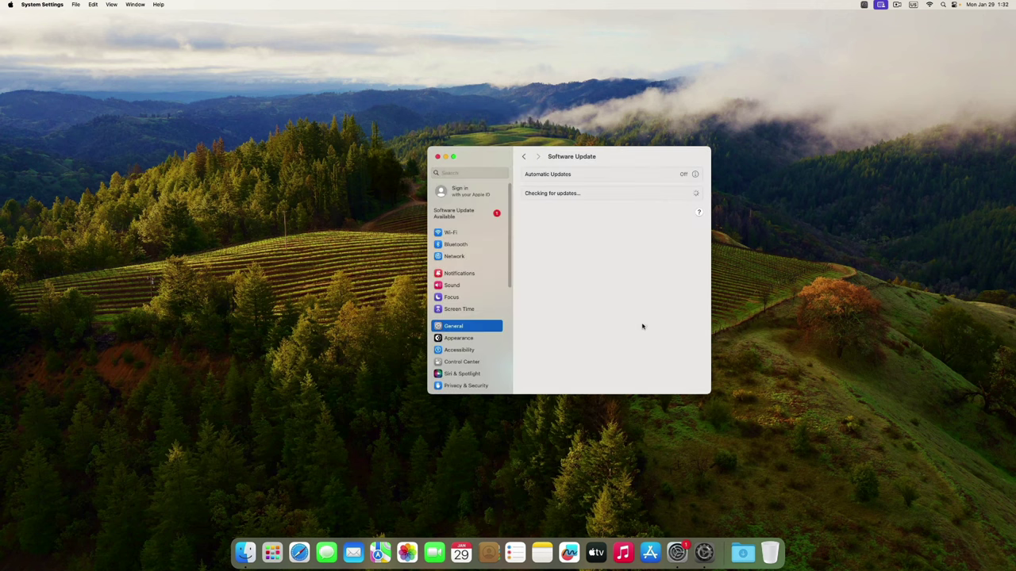
# Step: Read the macOS Sonoma 14.3 update notes, dismiss them without updating, and close System Settings
pyautogui.click(477, 213)
pyautogui.moveTo(608, 156); pyautogui.dragTo(544, 151)
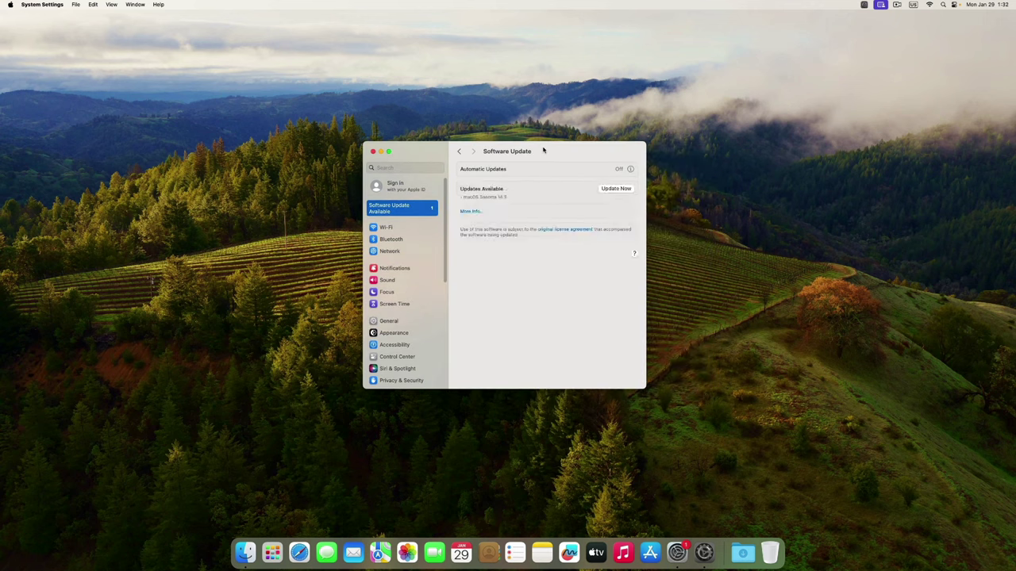
pyautogui.click(471, 212)
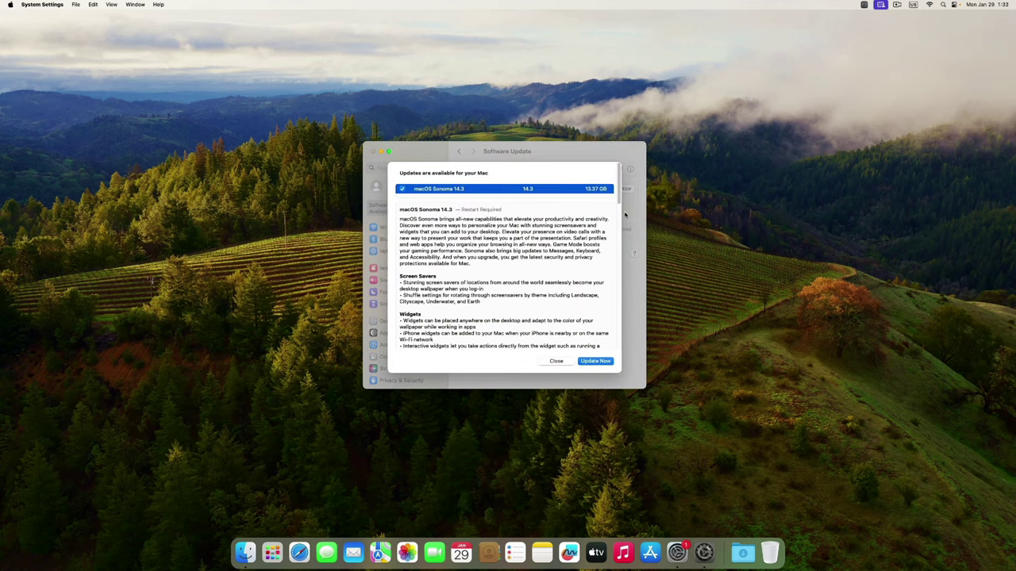
pyautogui.scroll(-5, 620, 230)
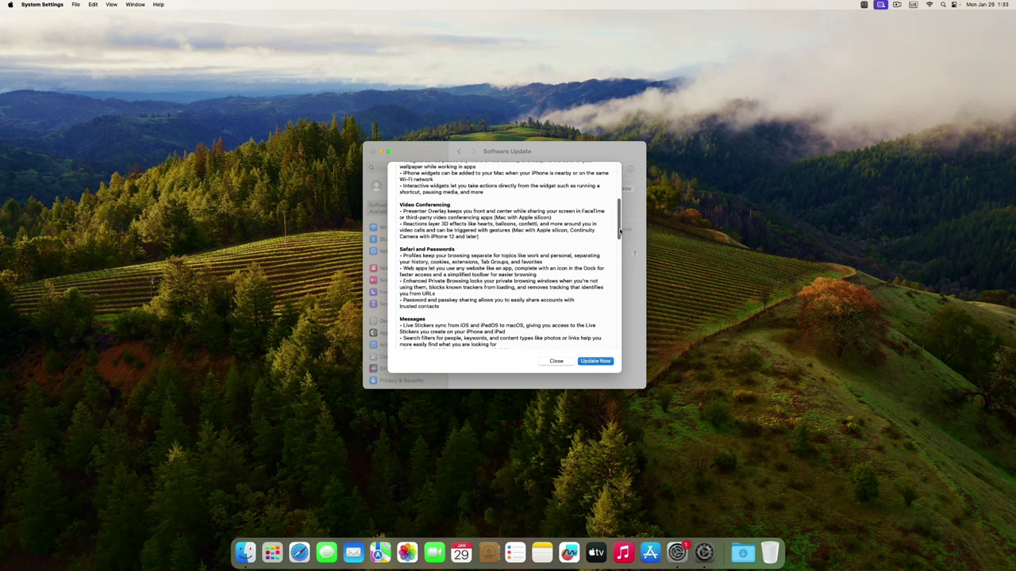
pyautogui.scroll(-10, 620, 230)
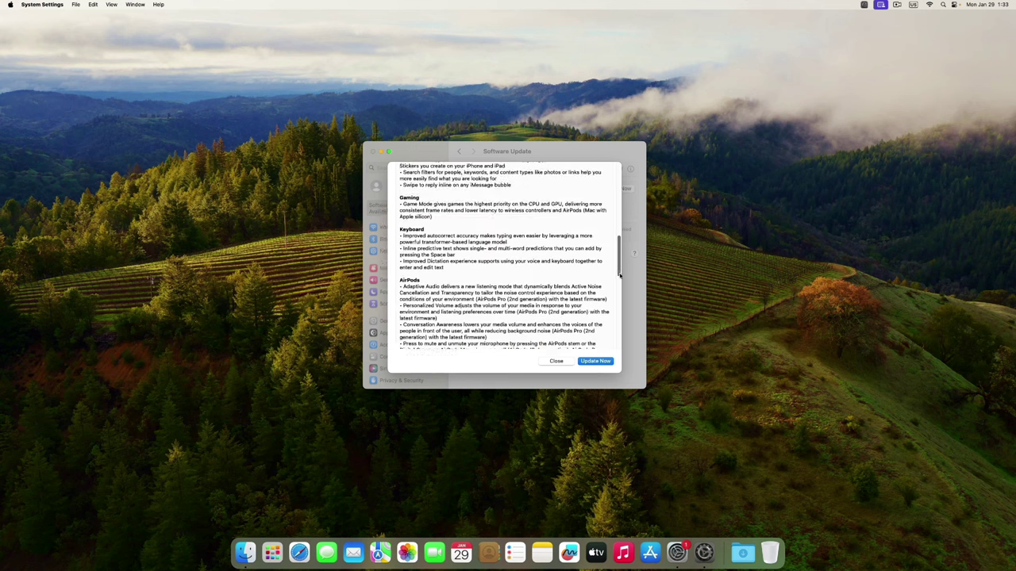
pyautogui.click(556, 362)
pyautogui.click(373, 152)
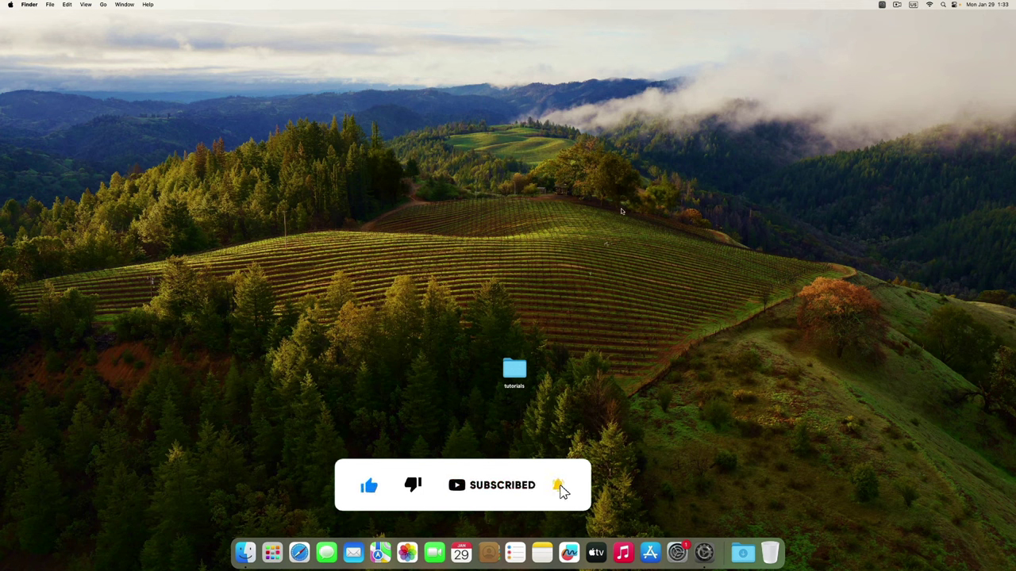
pyautogui.click(898, 4)
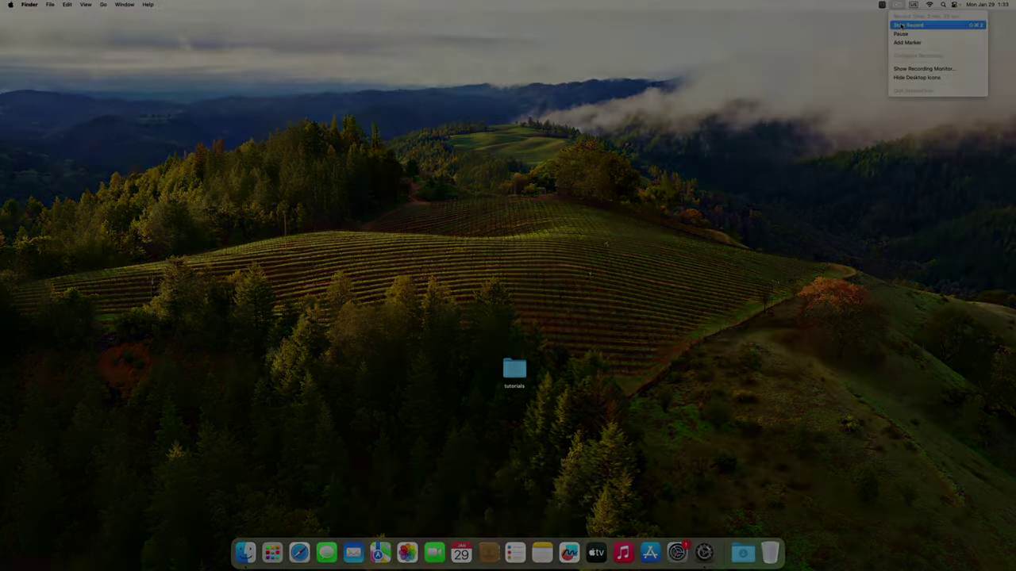